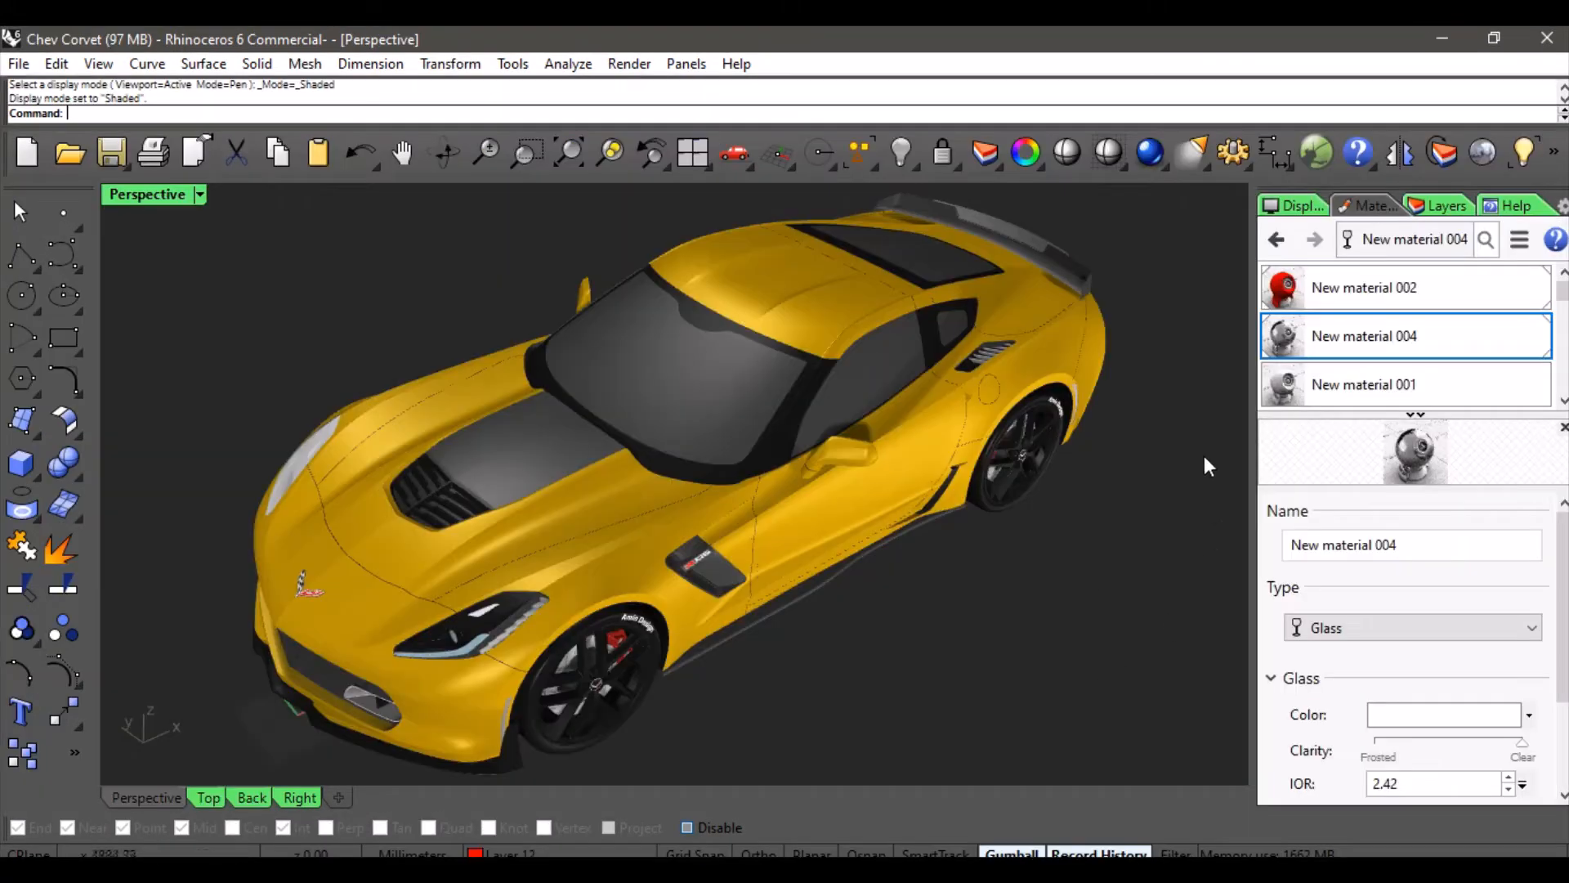
Examine the car body from several angles and check the separate surfaces around the headlight, fender and hood
right_click_drag(945, 678, 169, 550)
right_click_drag(981, 609, 579, 601)
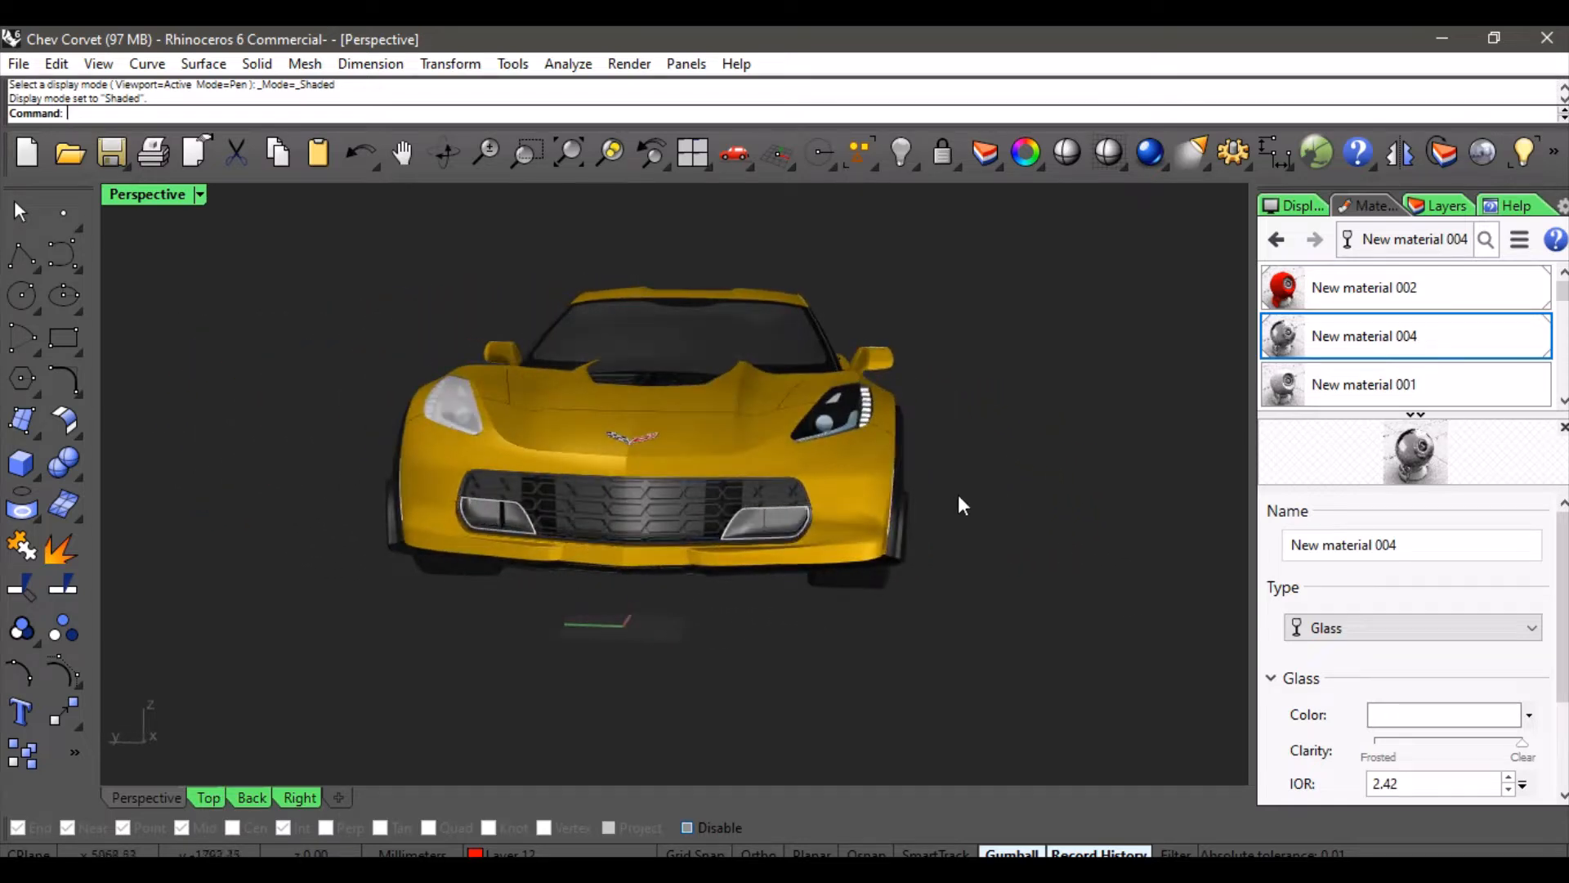
right_click_drag(1020, 396, 862, 404)
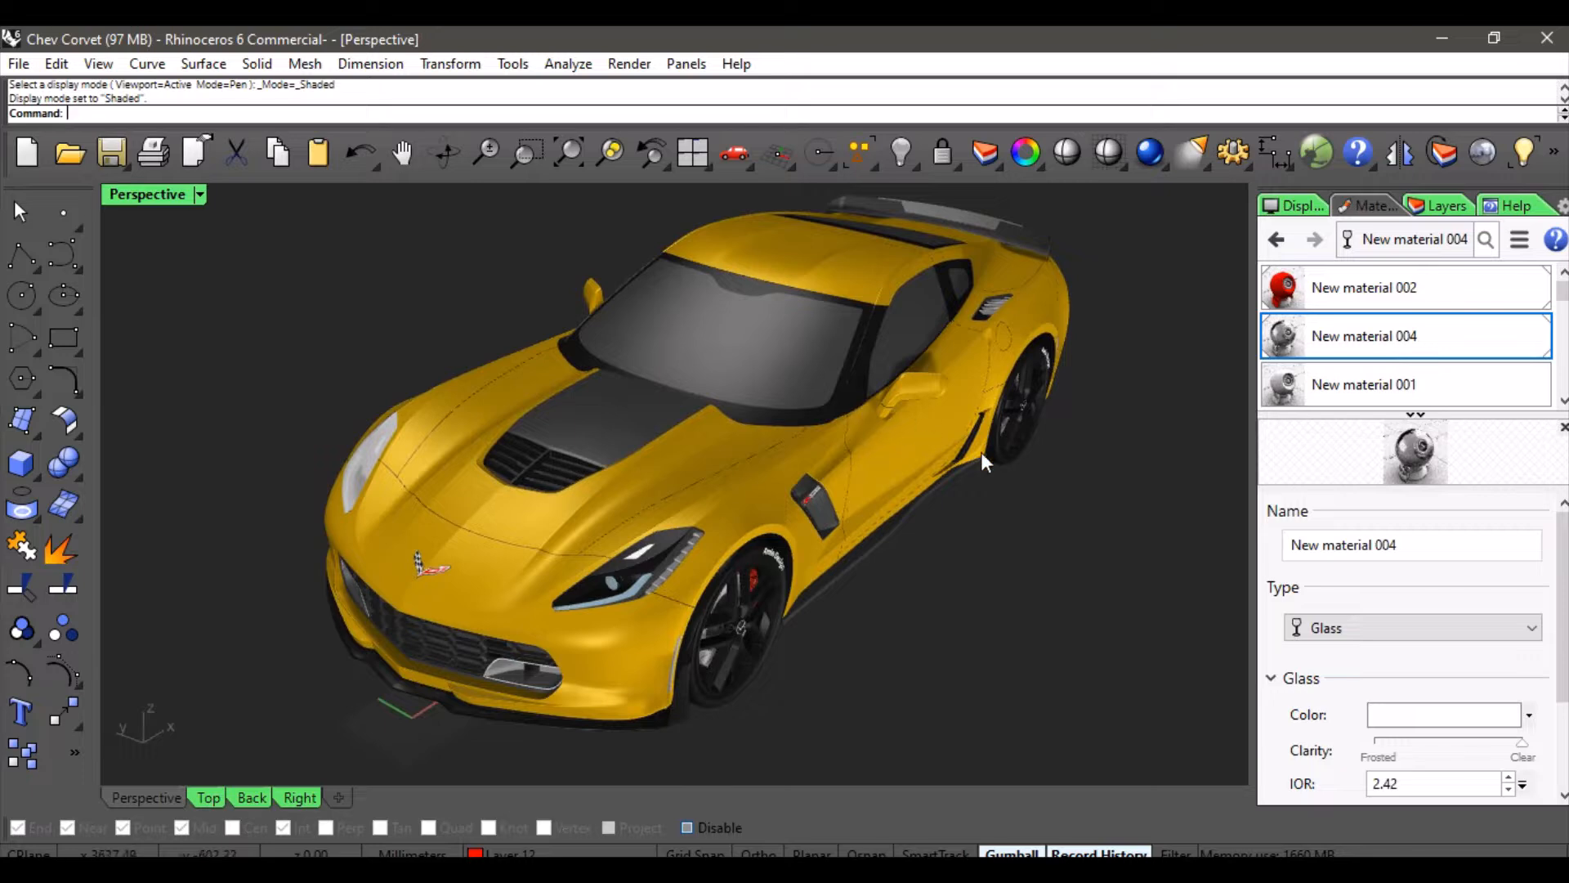
scroll(602, 620, "up", 5)
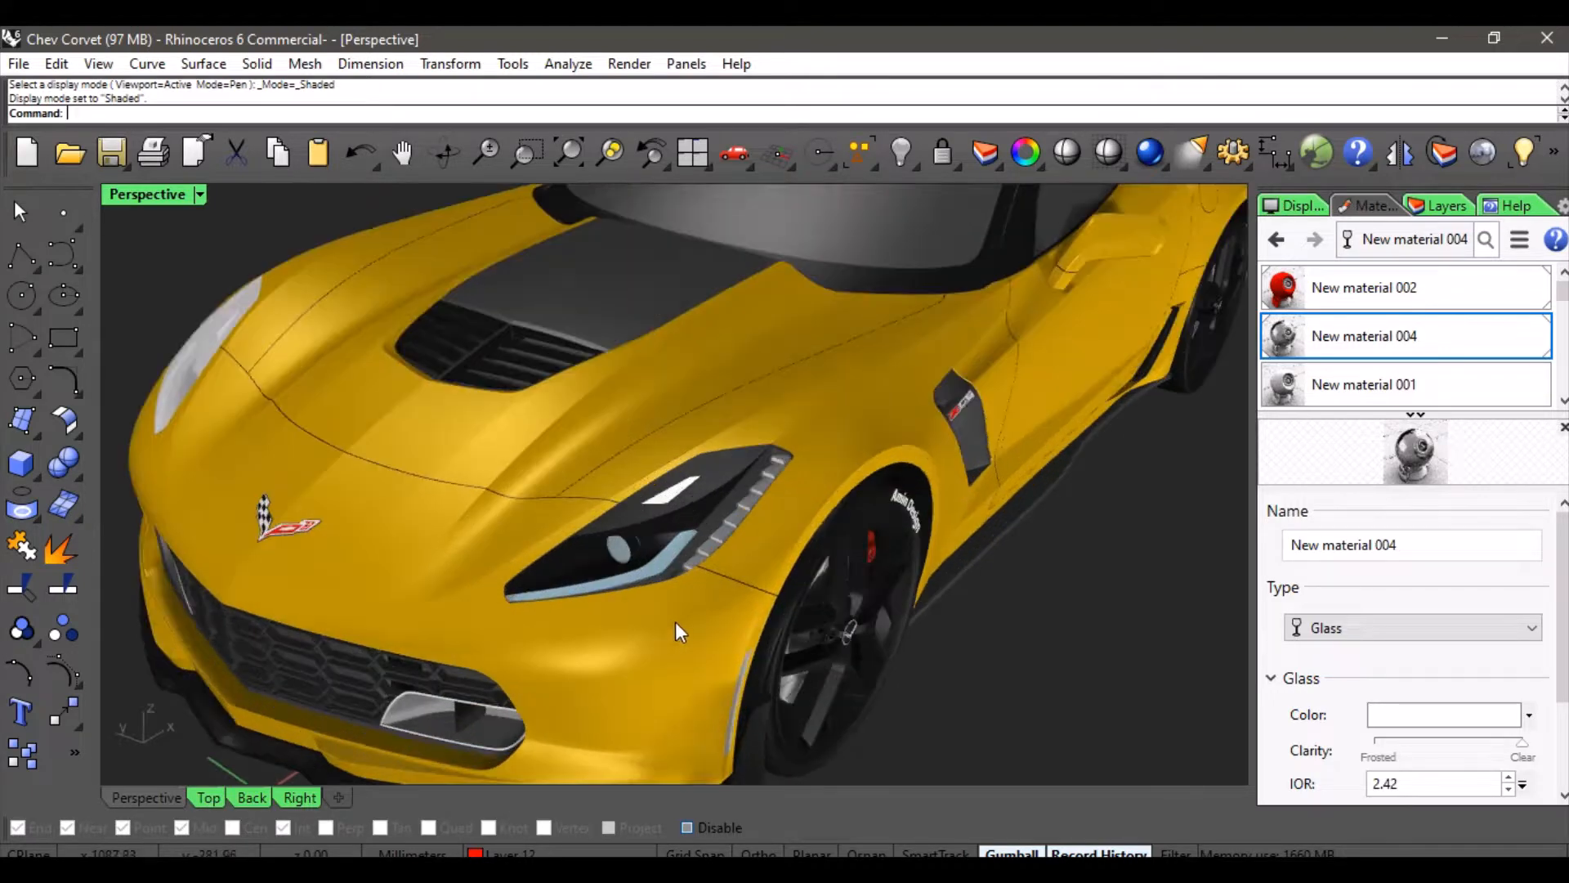
left_click(728, 402)
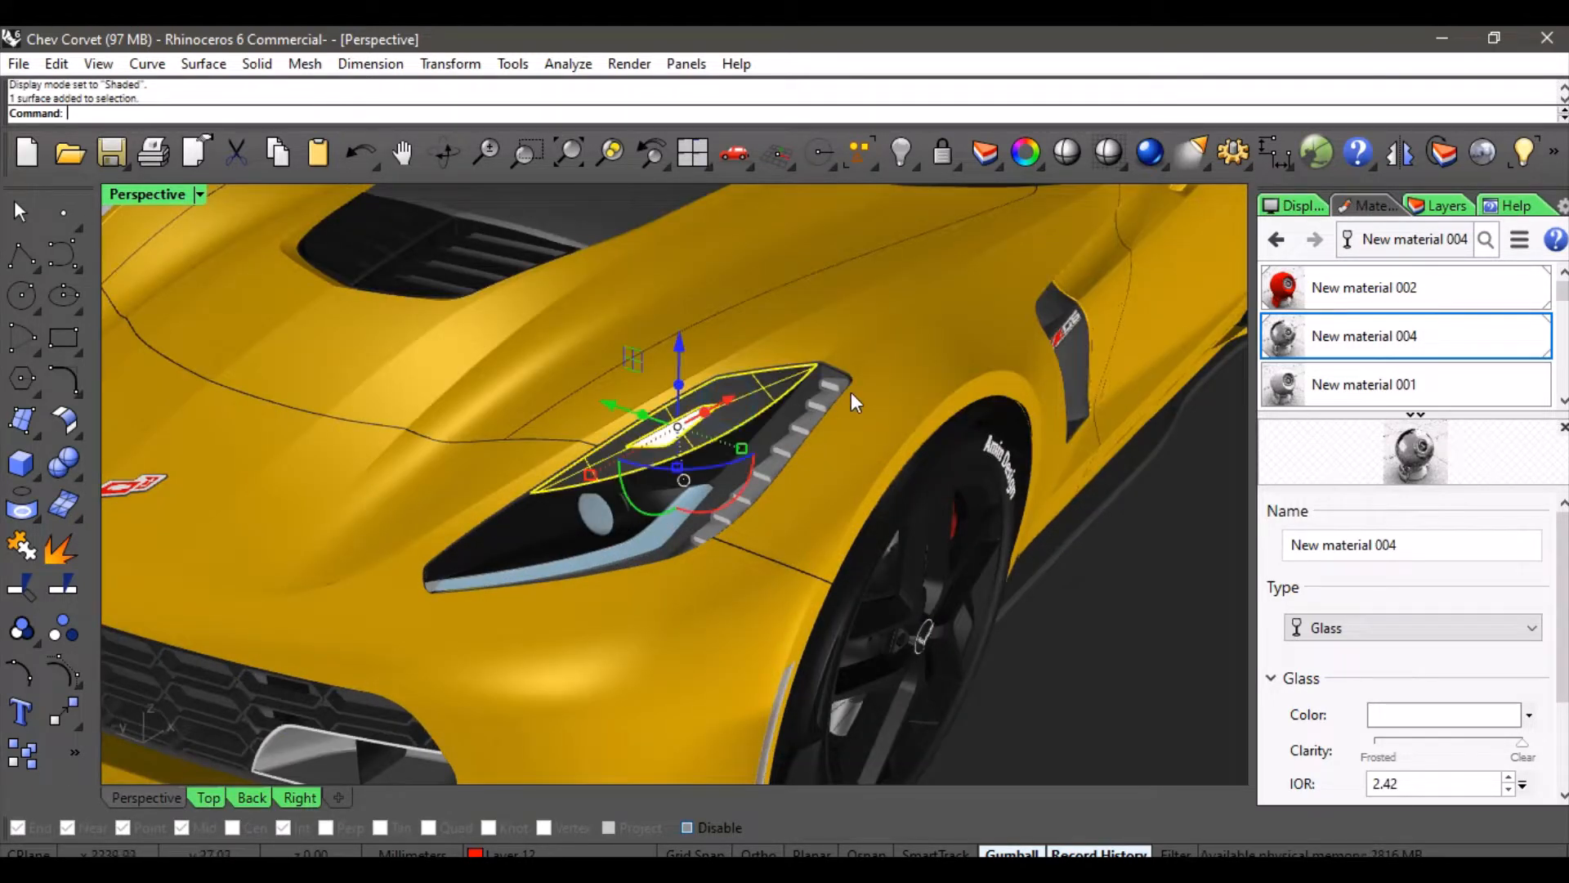
left_click(894, 357)
left_click(683, 286)
scroll(695, 311, "down", 5)
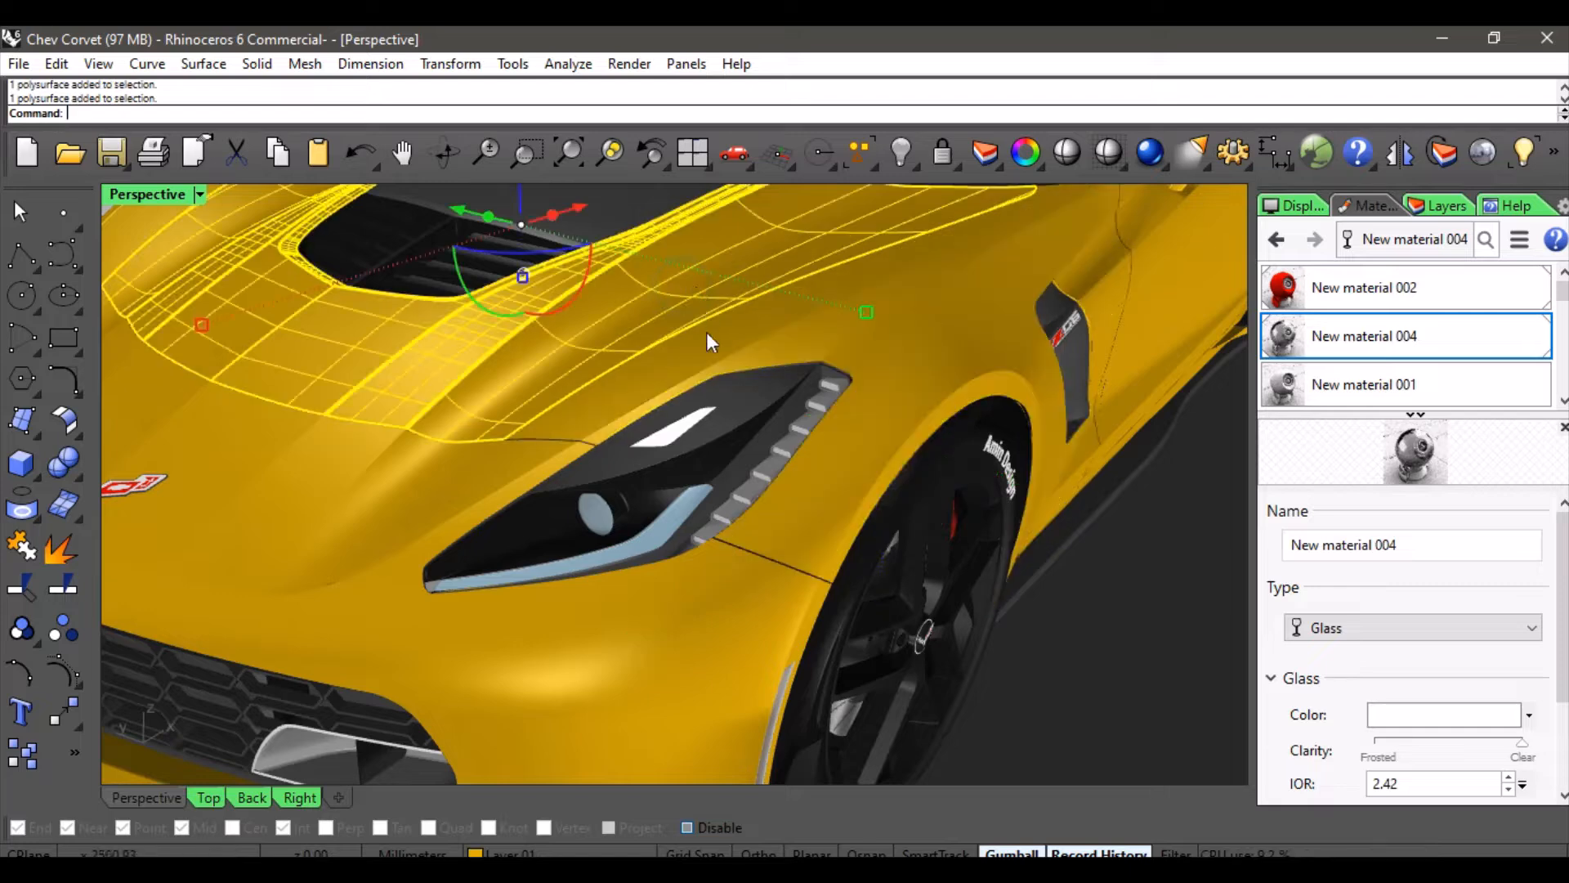
left_click(1027, 445)
right_click_drag(1027, 445, 945, 561)
Turn on surface isocurves for the Shaded display mode and inspect them on the hood and front fender
left_click(1291, 207)
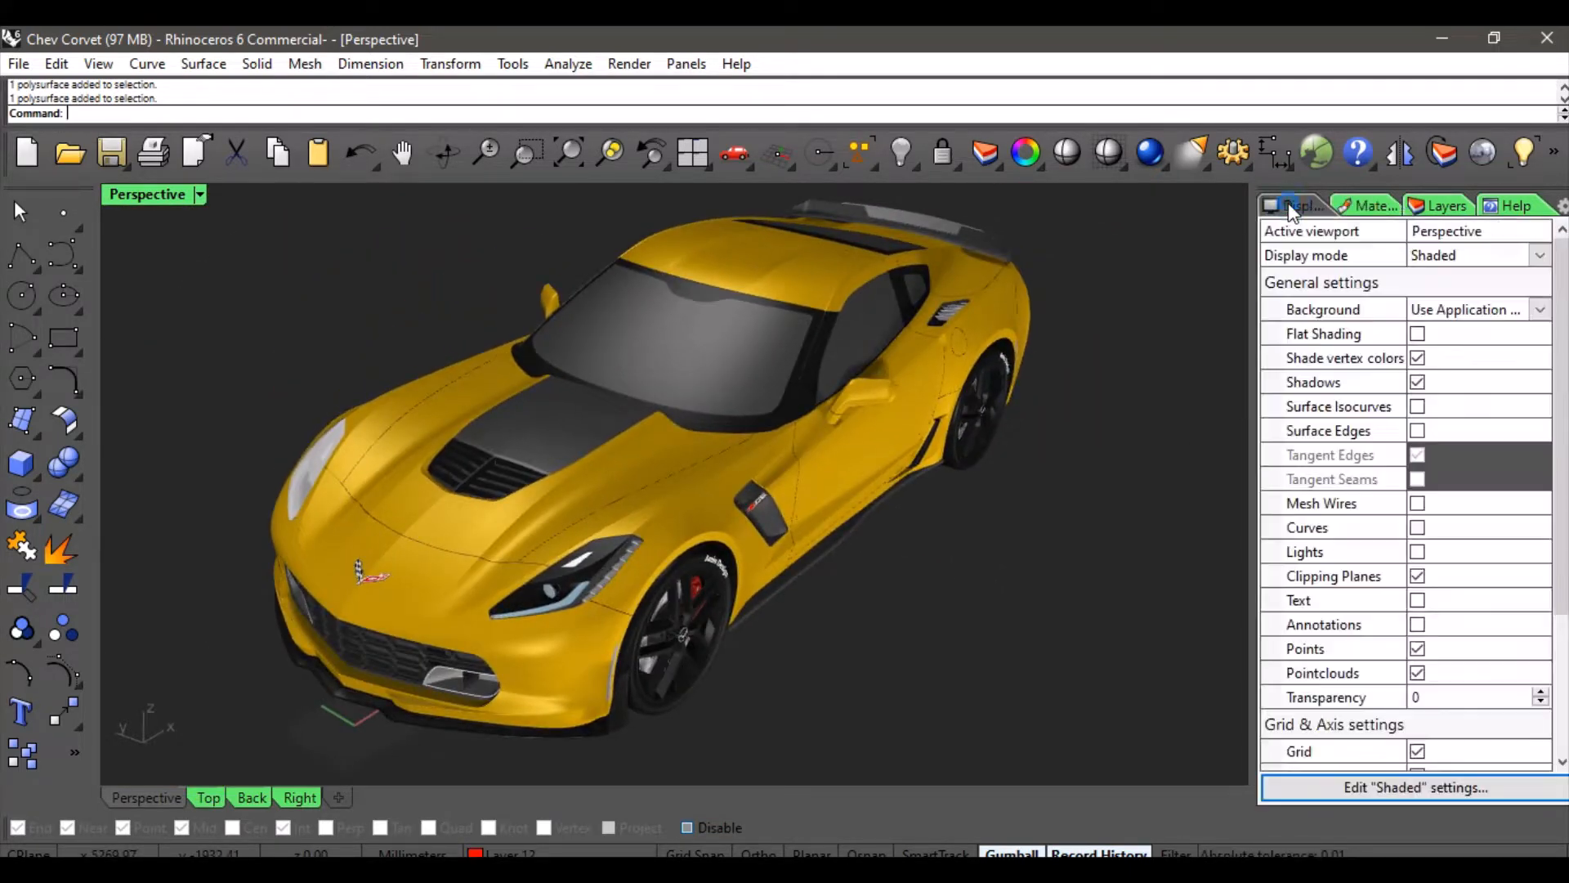
right_click(1303, 213)
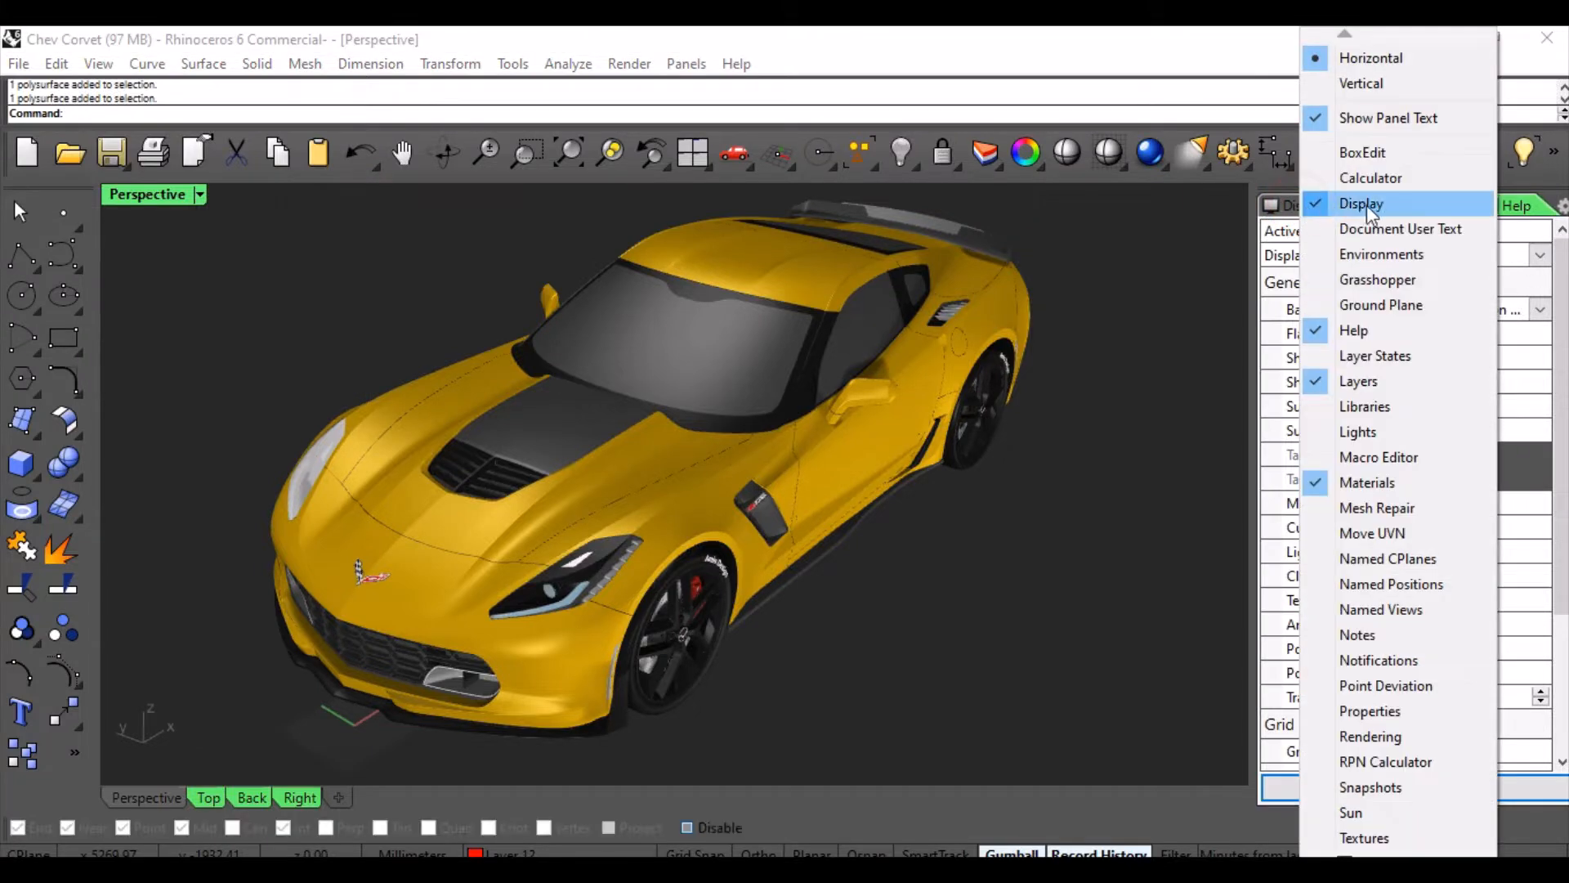
left_click(1301, 209)
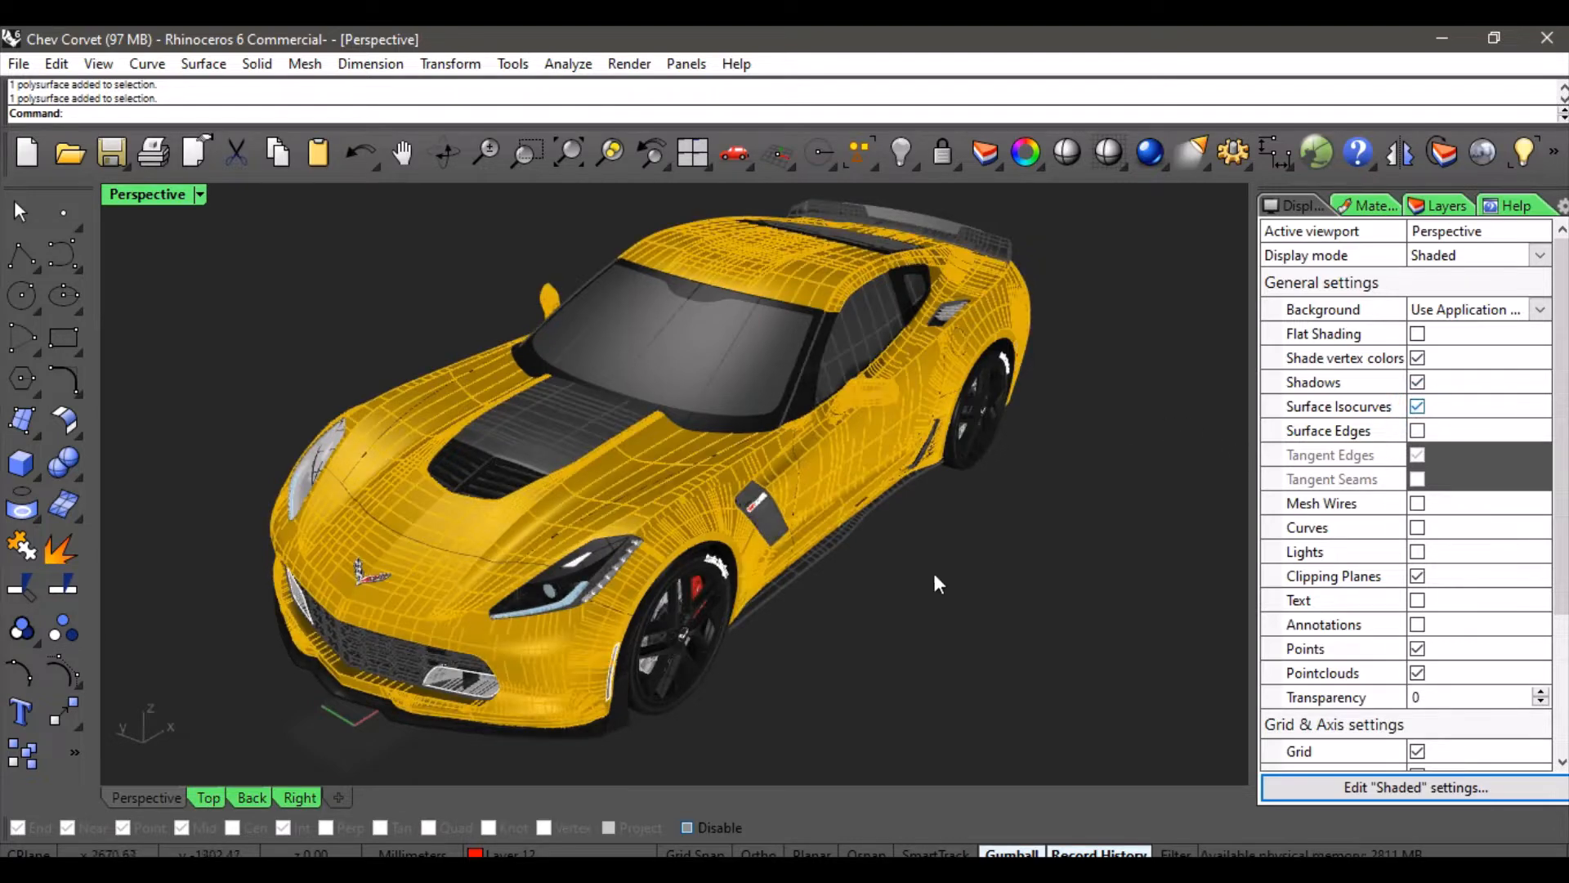
scroll(504, 577, "up", 5)
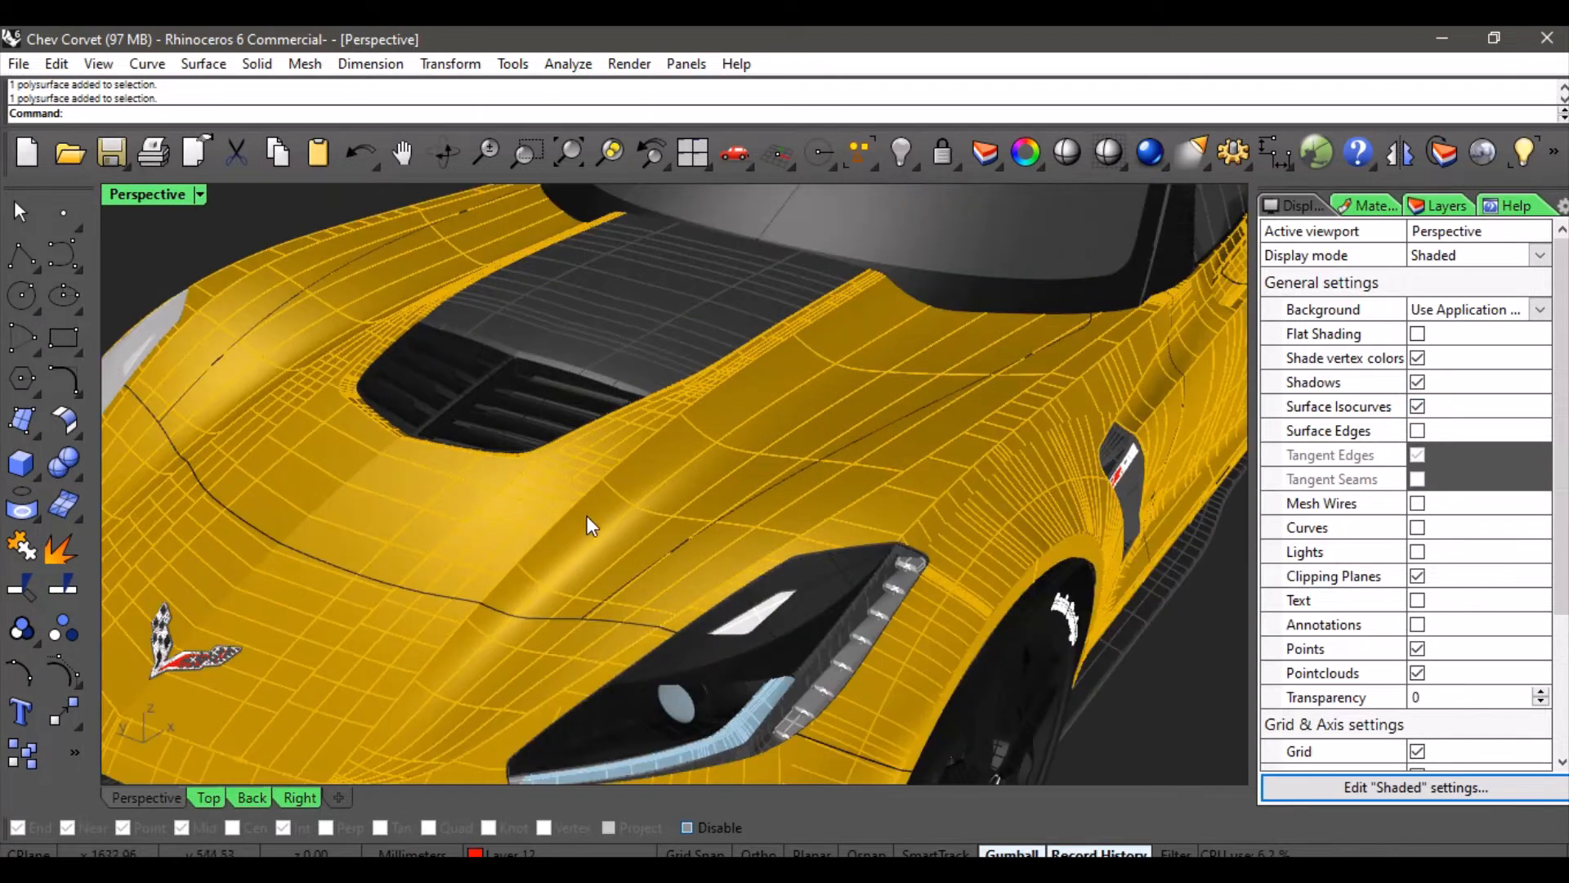
right_click_drag(646, 485, 533, 495)
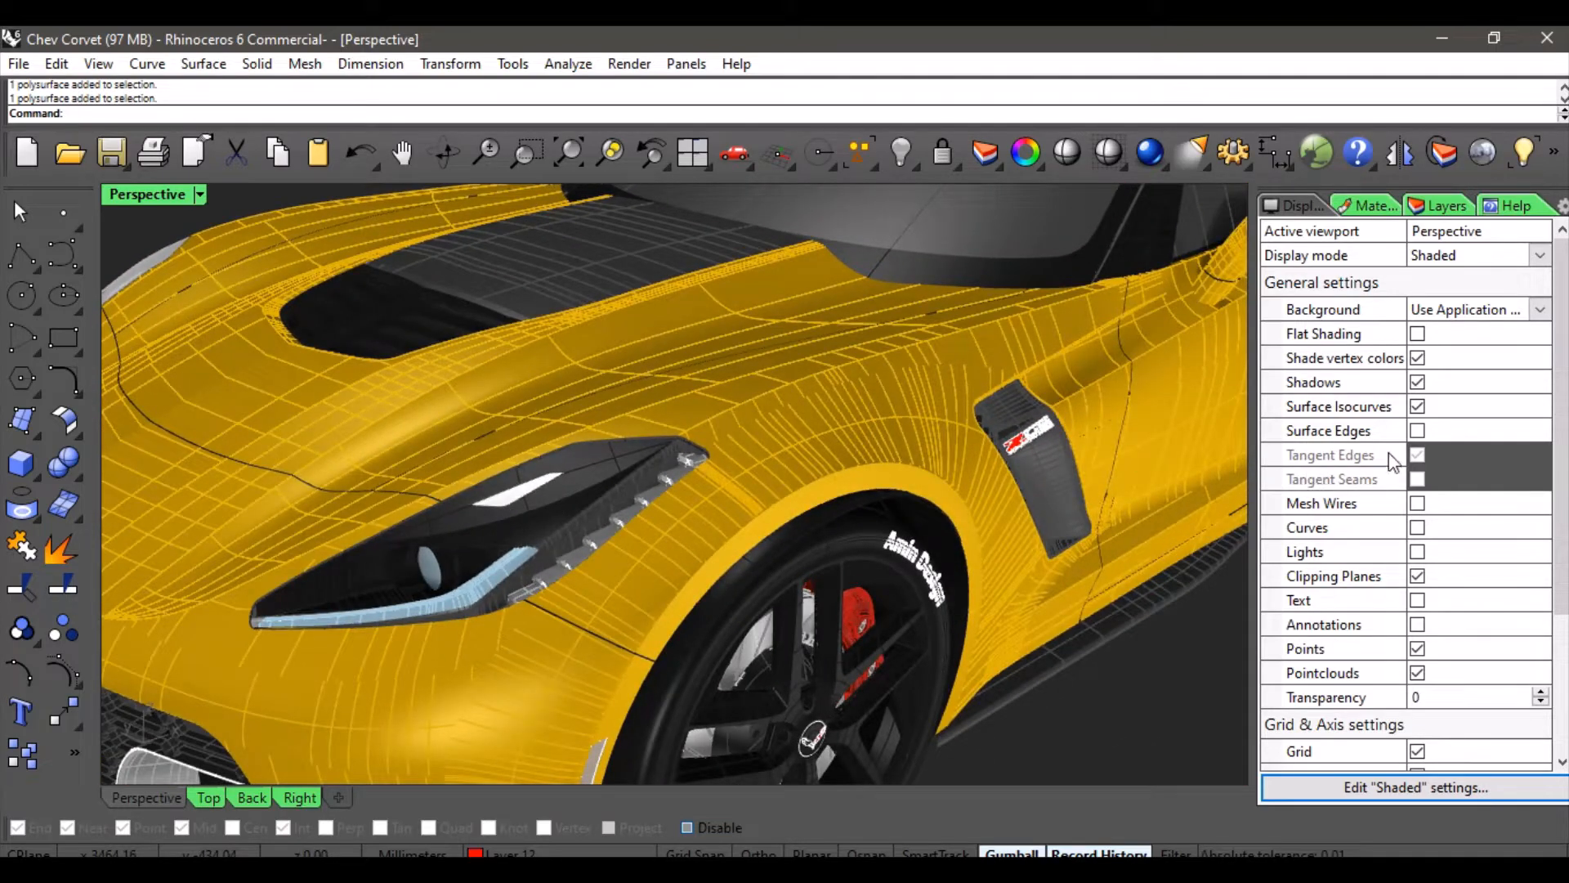
Turn on surface edges, tangent seams, mesh wires and curves for the Shaded display mode
left_click(1418, 430)
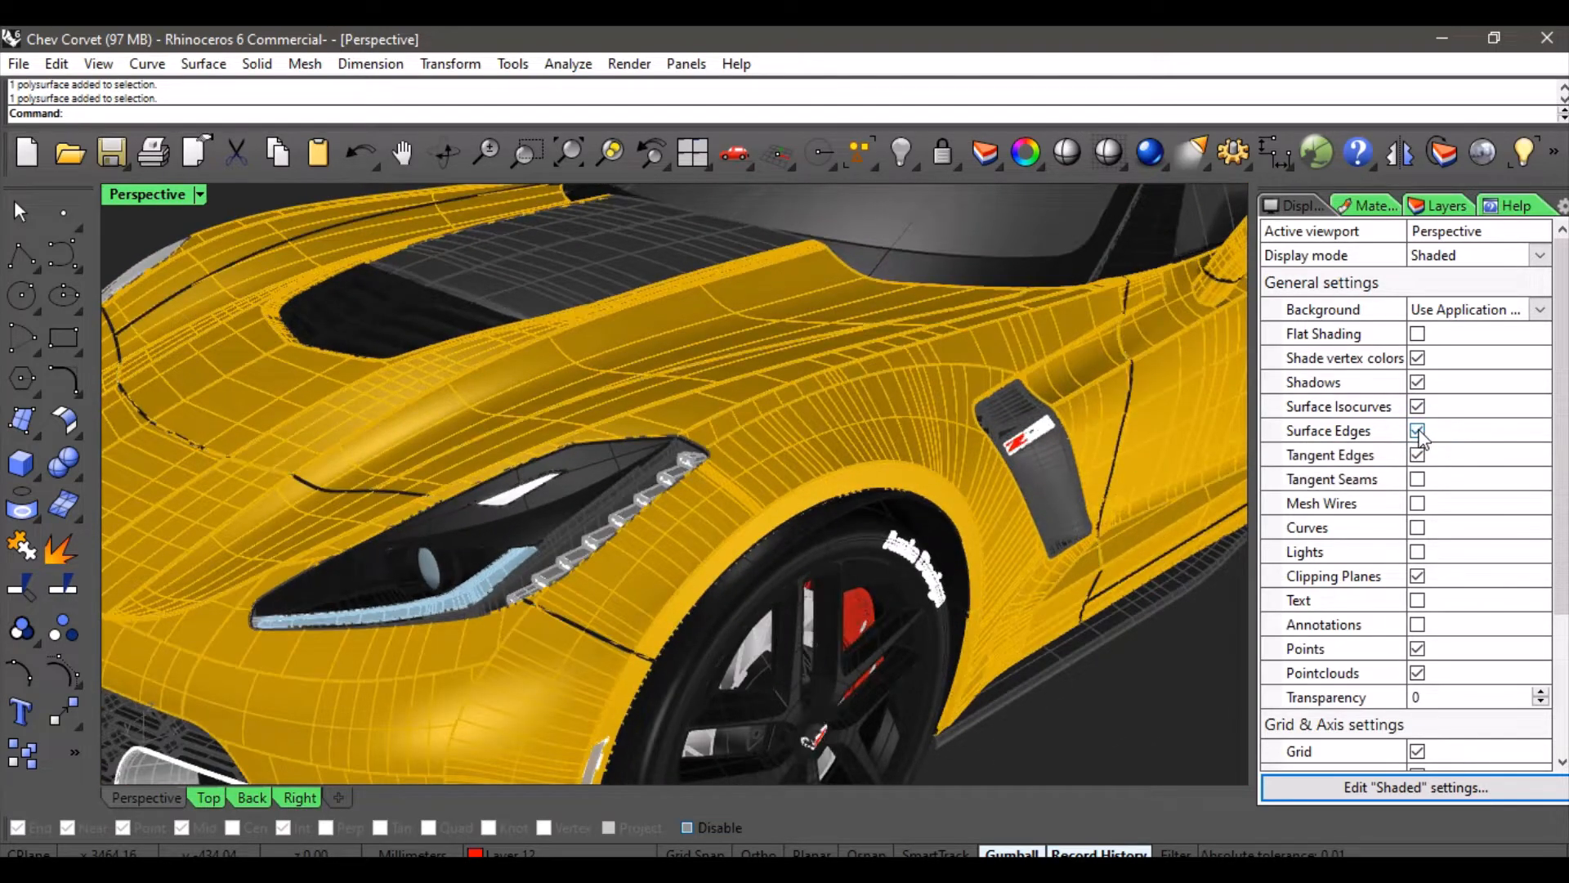
left_click(1417, 479)
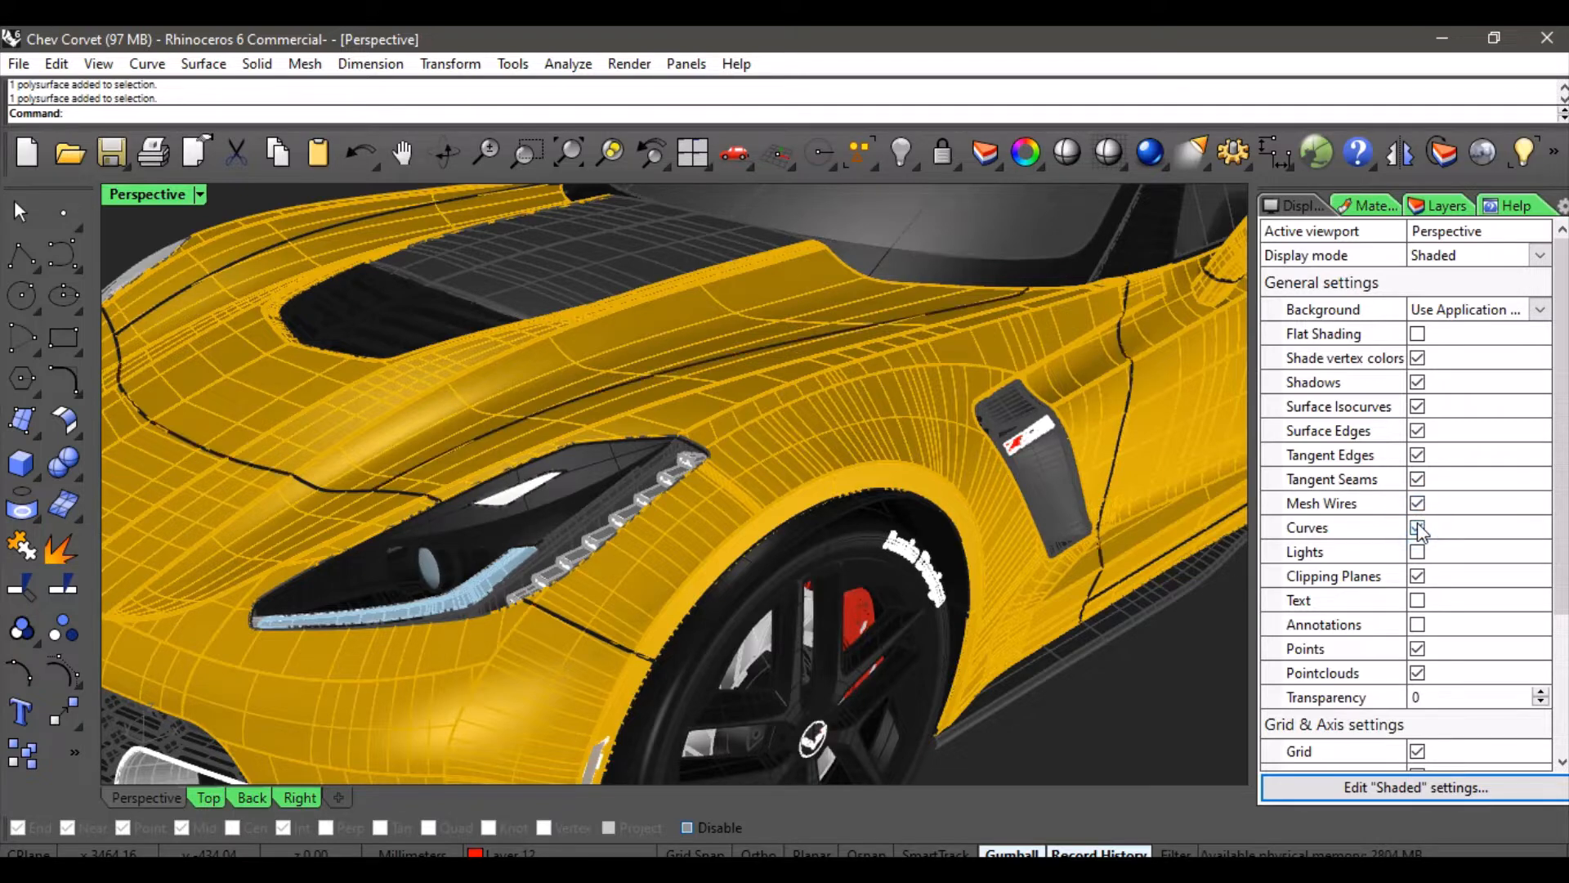
scroll(1426, 547, "down", 1)
scroll(1426, 556, "down", 1)
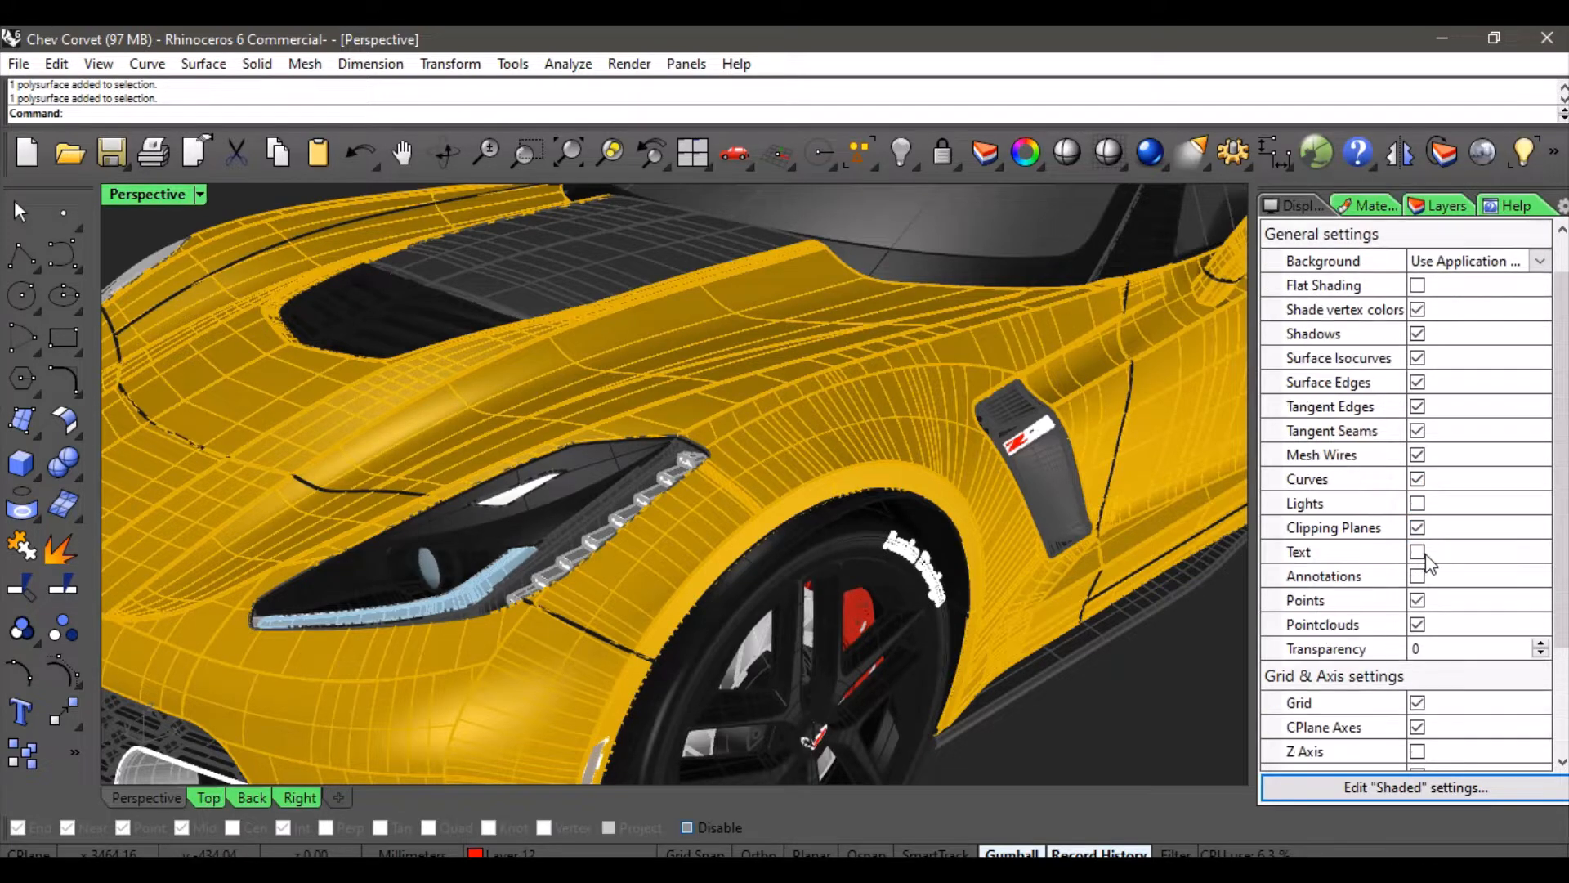
scroll(1447, 523, "down", 5)
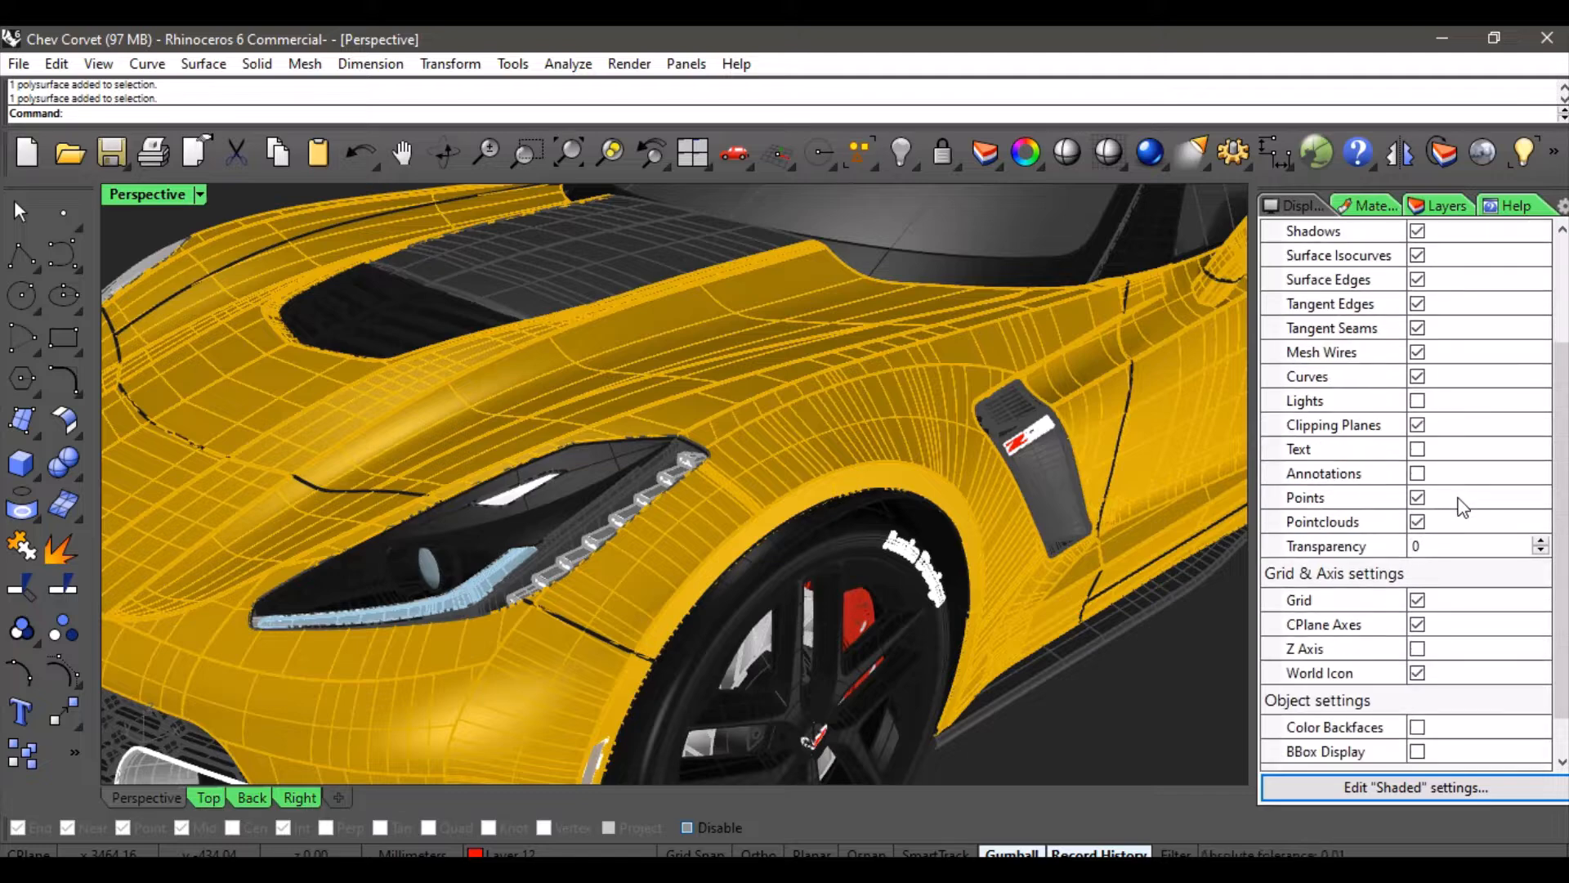
scroll(1459, 474, "up", 7)
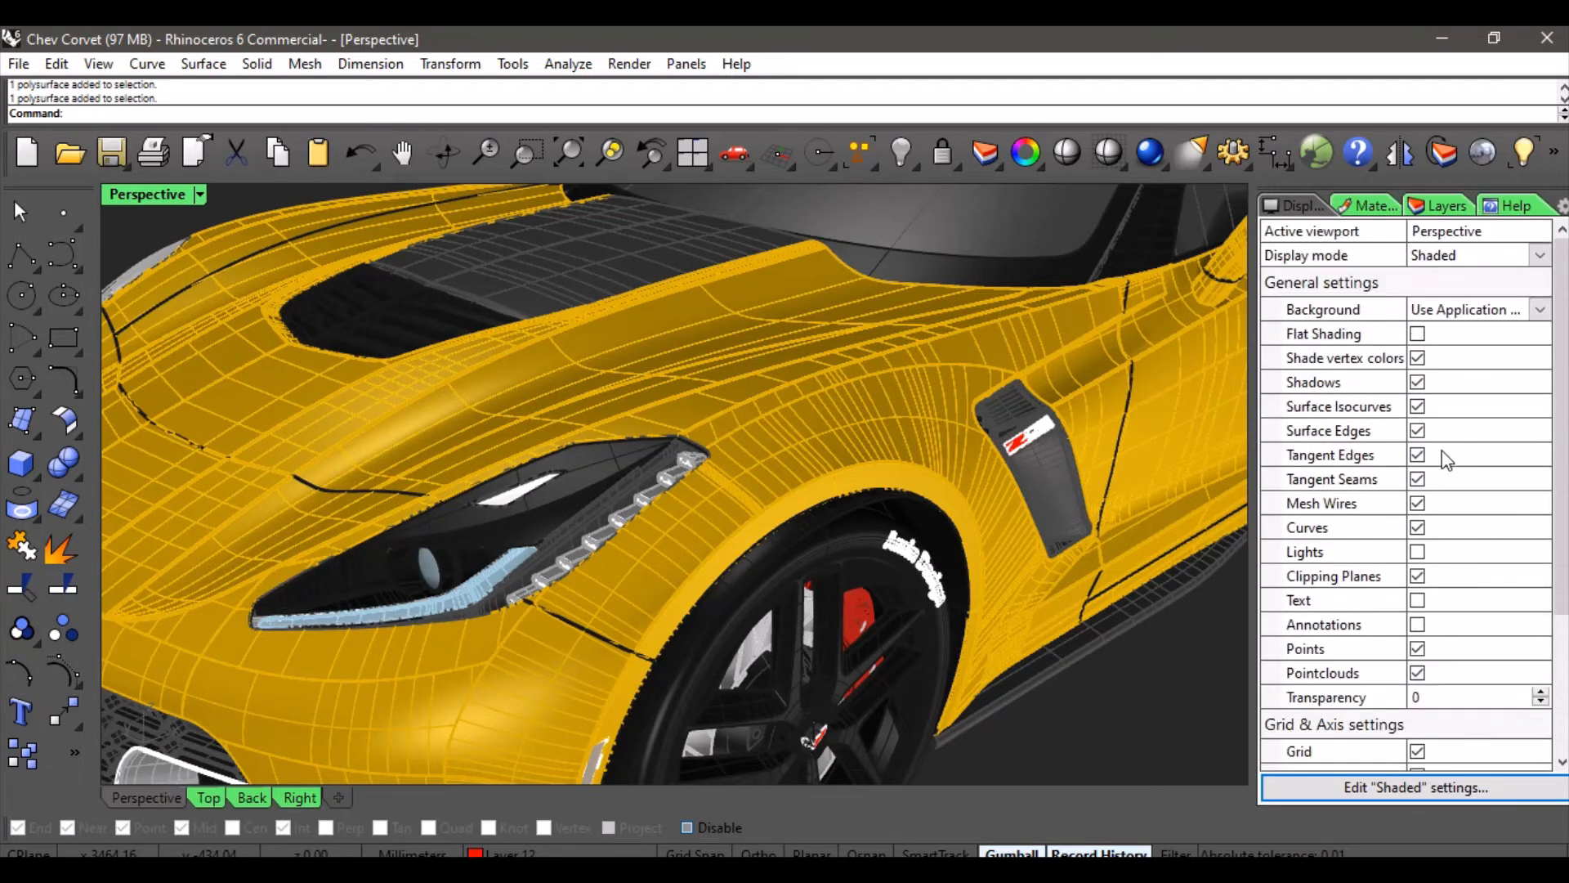
Inspect the car's wires from front to rear, and turn off surface isocurves and surface edges in the Shaded mode
scroll(837, 400, "down", 10)
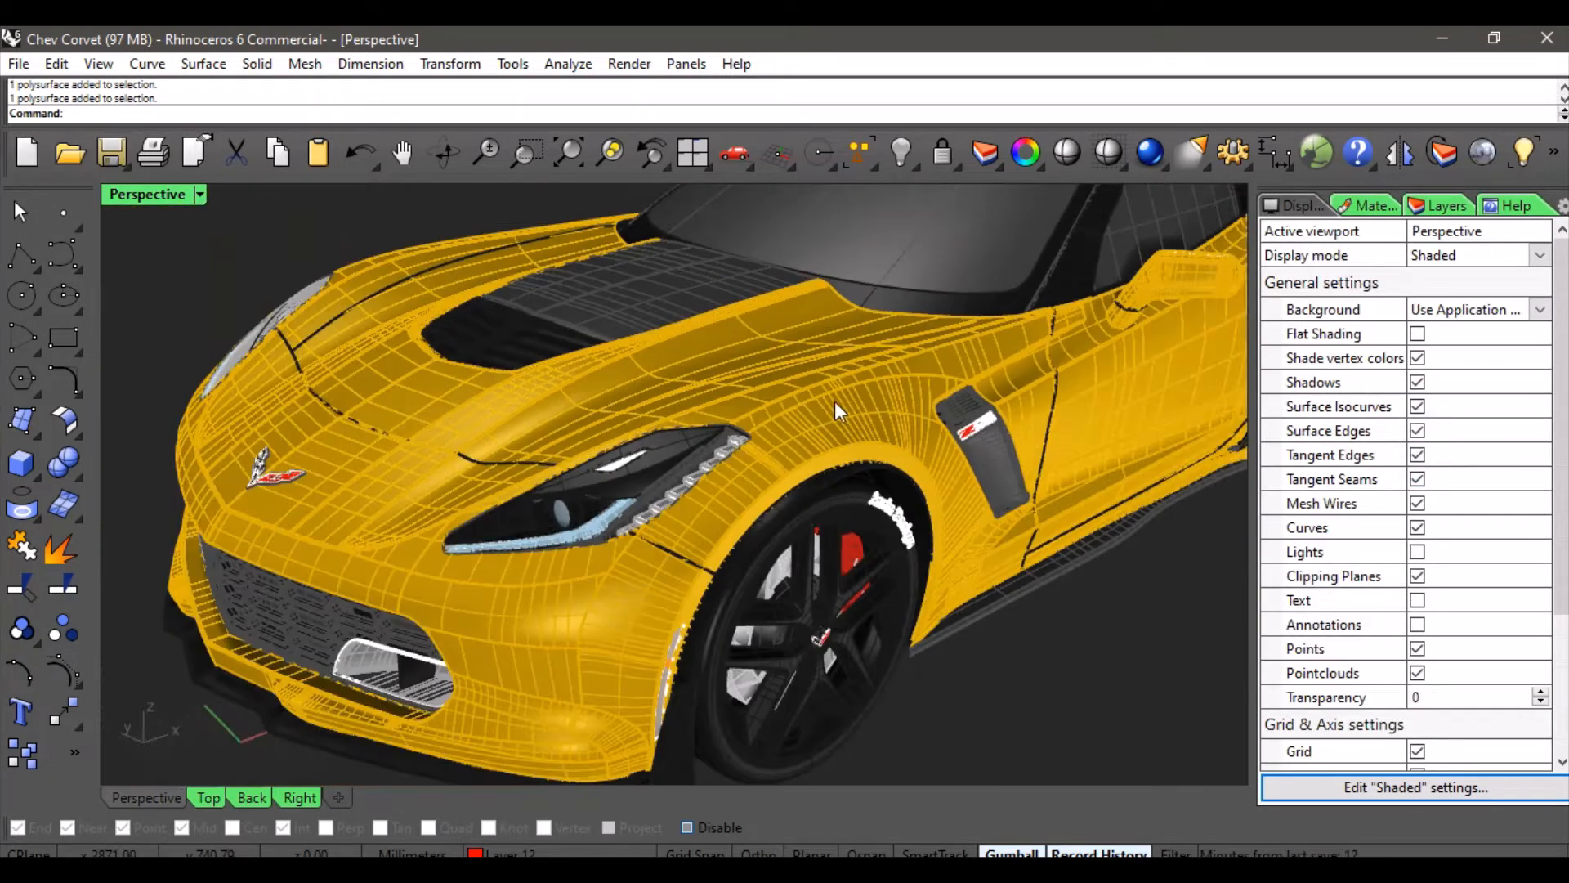
right_click_drag(835, 446, 695, 468)
right_click_drag(935, 466, 740, 425)
scroll(866, 401, "up", 2)
right_click_drag(865, 401, 693, 407)
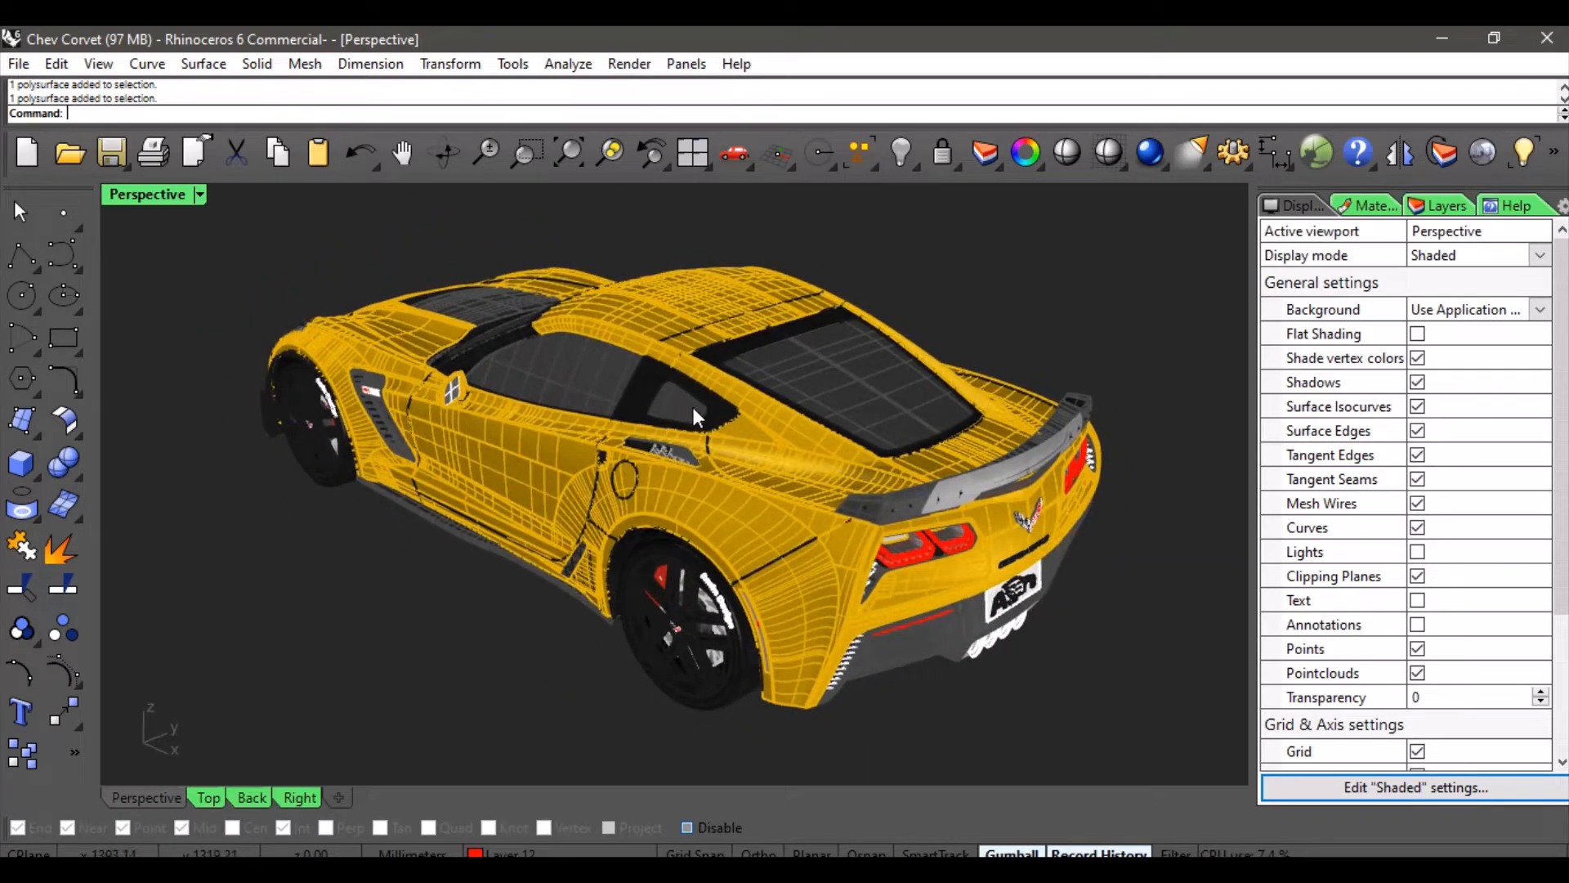
left_click(1418, 407)
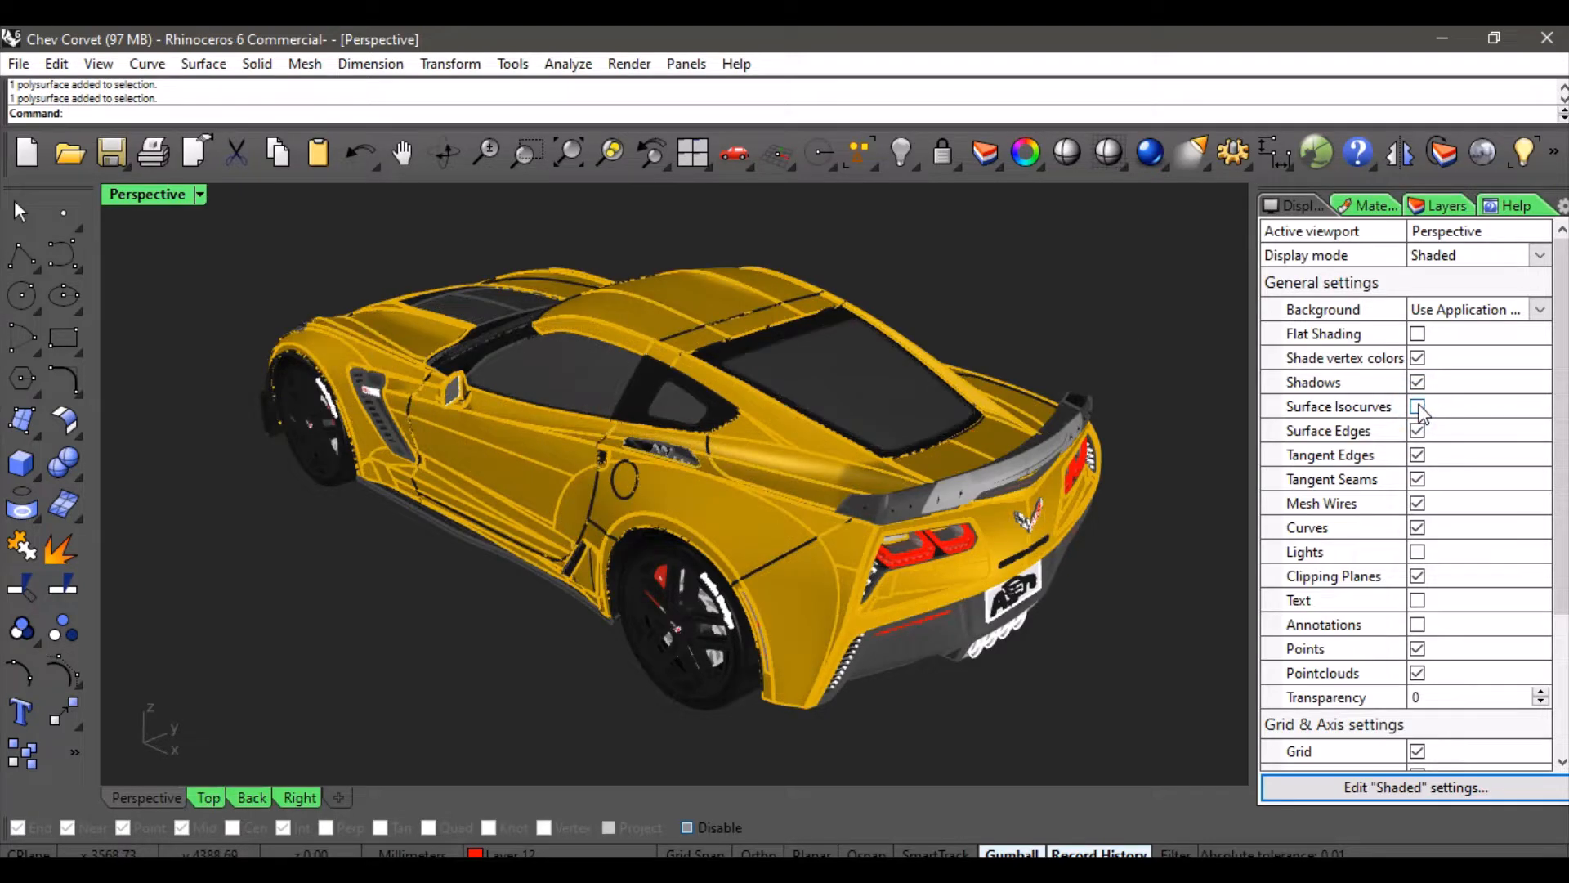
left_click(1418, 432)
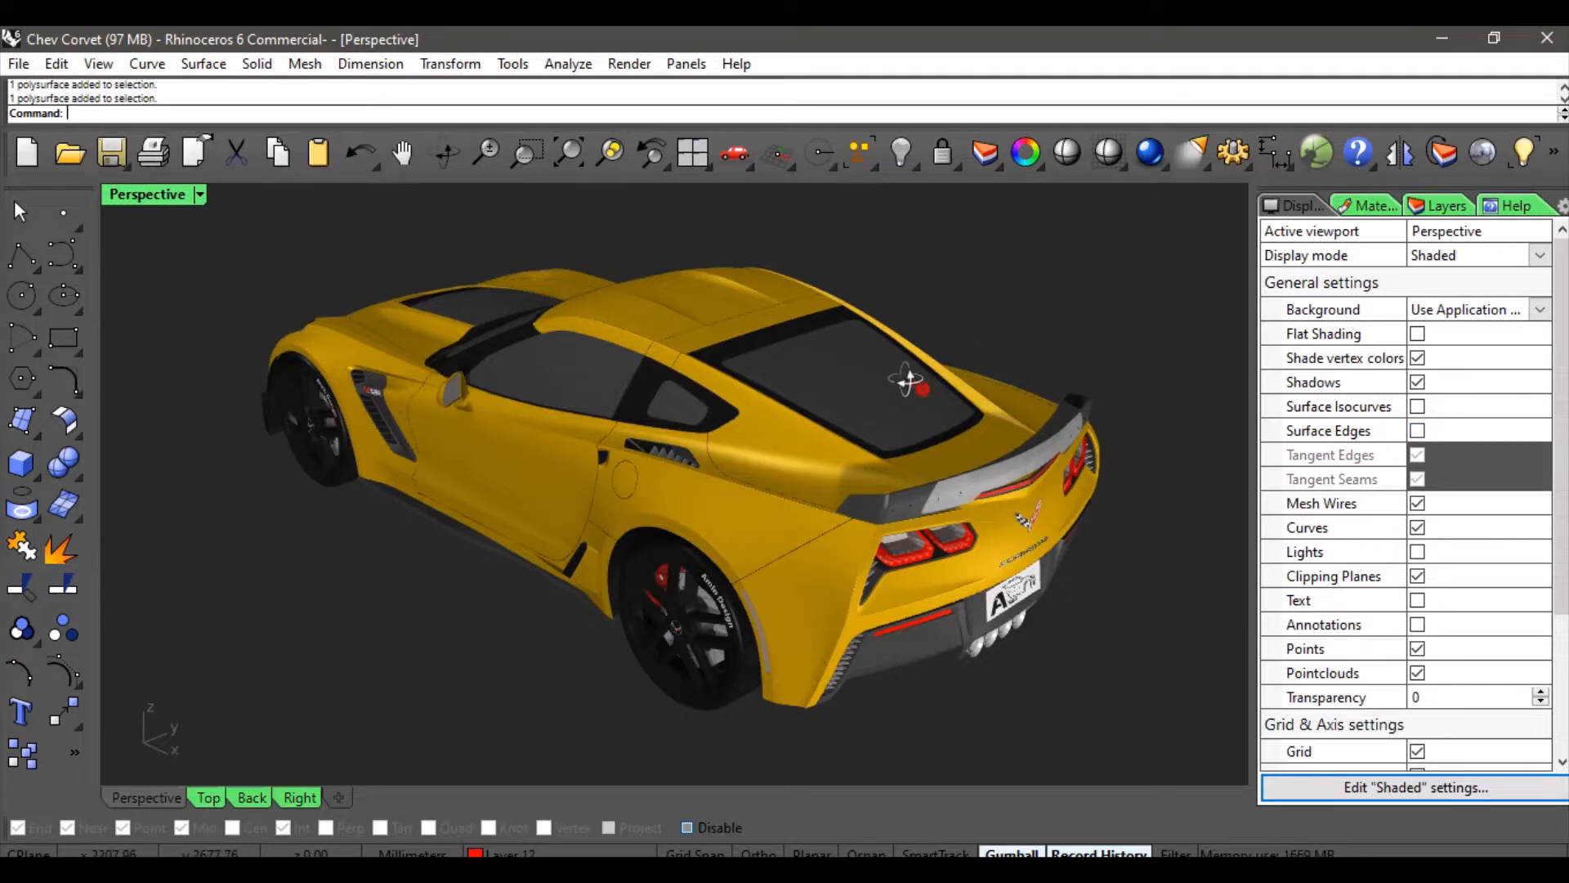
mouse_move(904, 374)
right_mouse_down()
mouse_move(891, 364)
mouse_move(905, 352)
right_mouse_up()
scroll(659, 254, "up", 2)
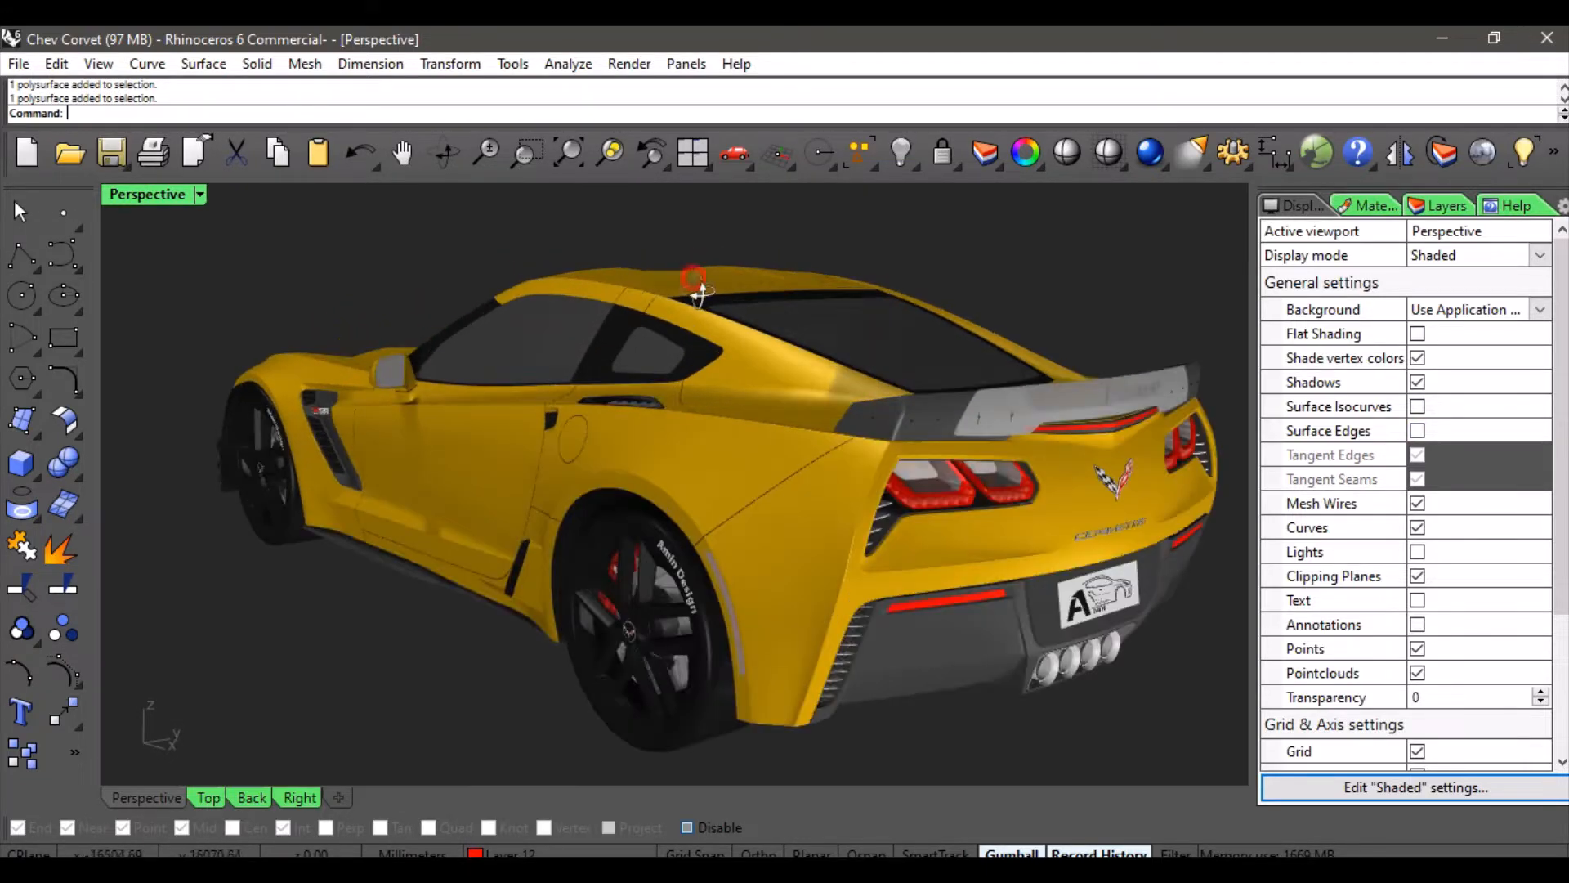
right_click_drag(694, 290, 874, 369)
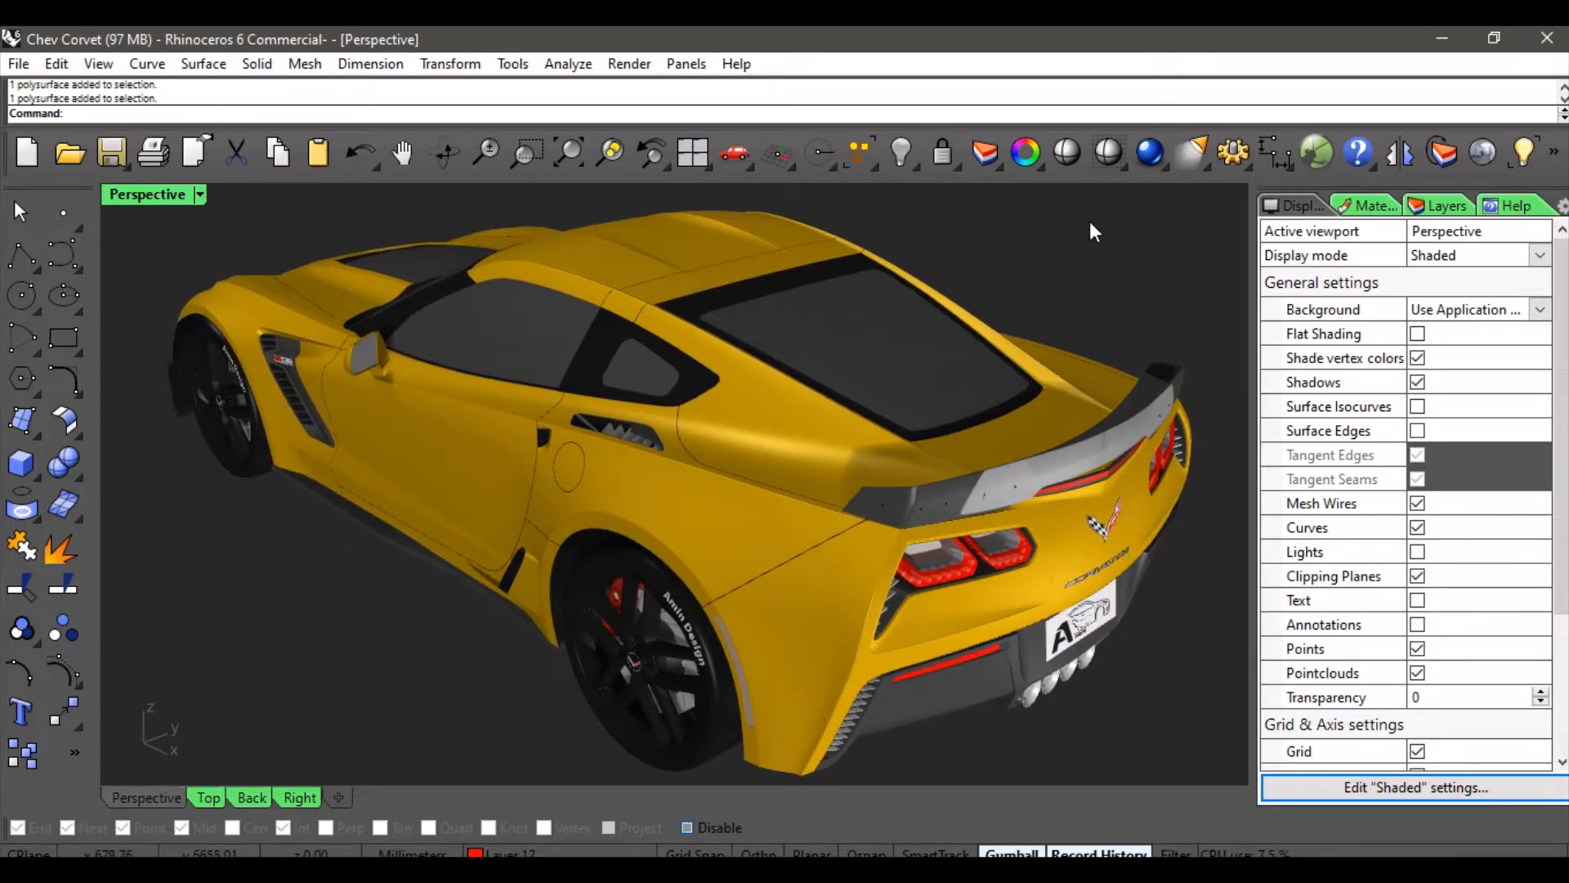
left_click(1108, 161)
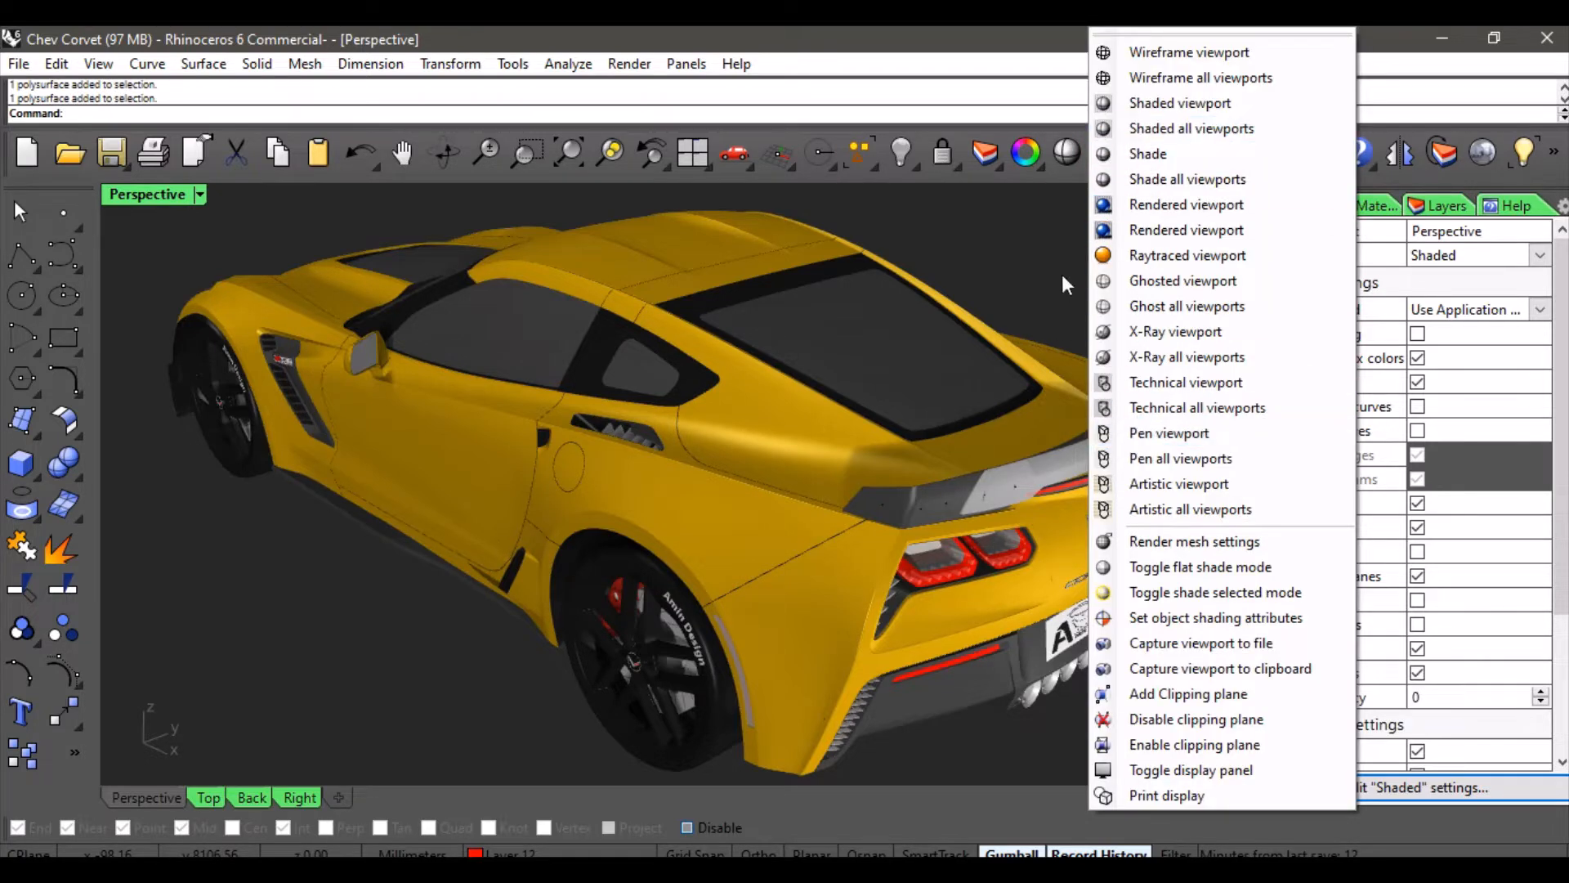
left_click(1039, 235)
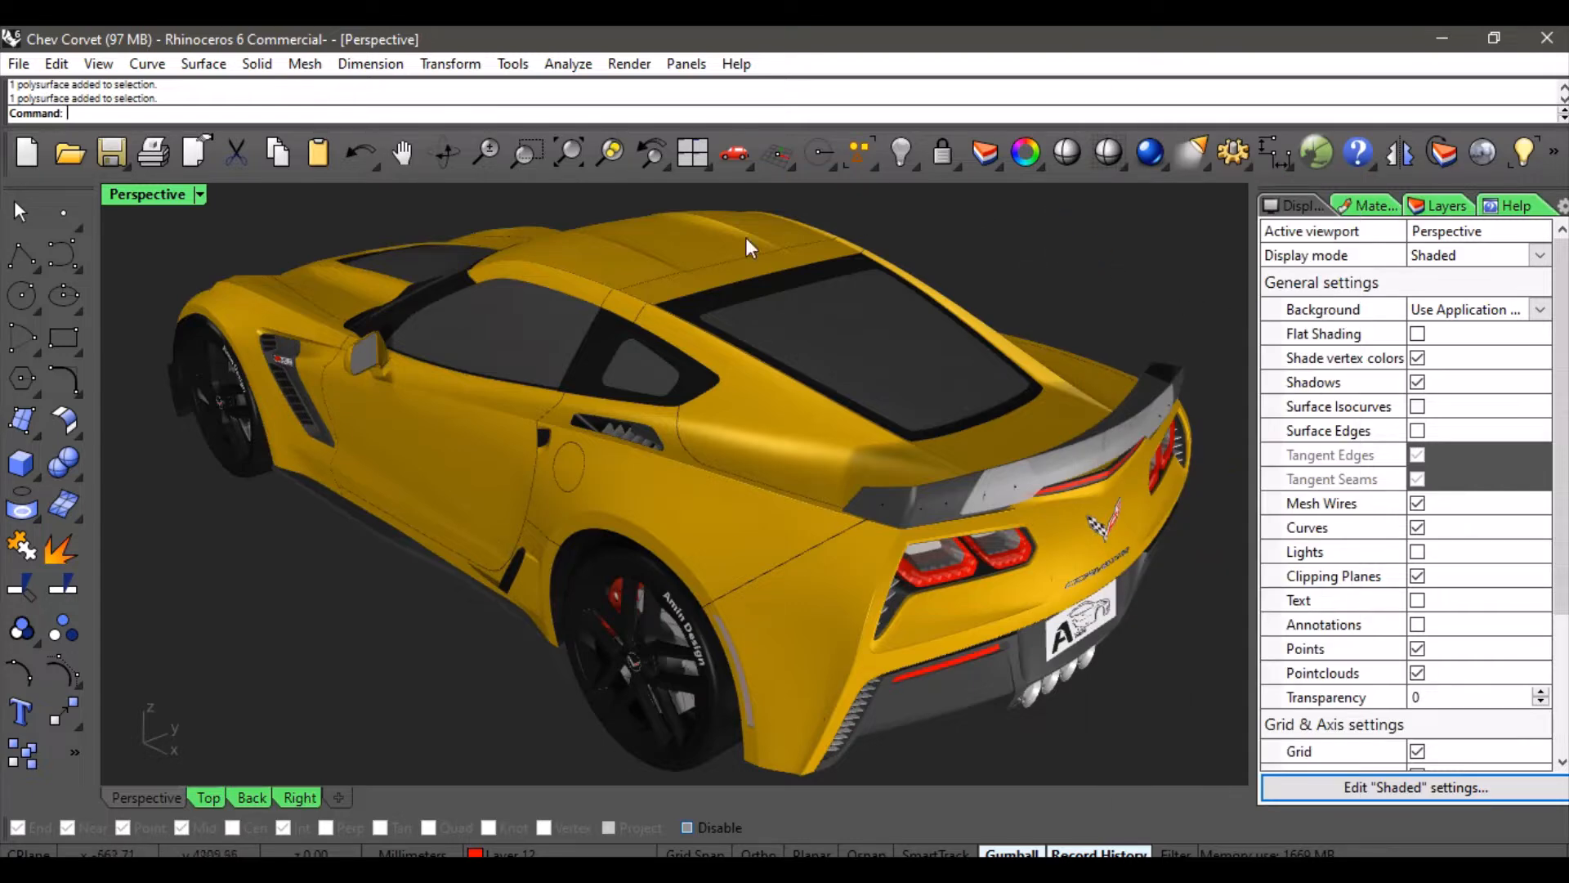
Switch the Perspective viewport to Wireframe display and view the car from its front side
left_click(199, 196)
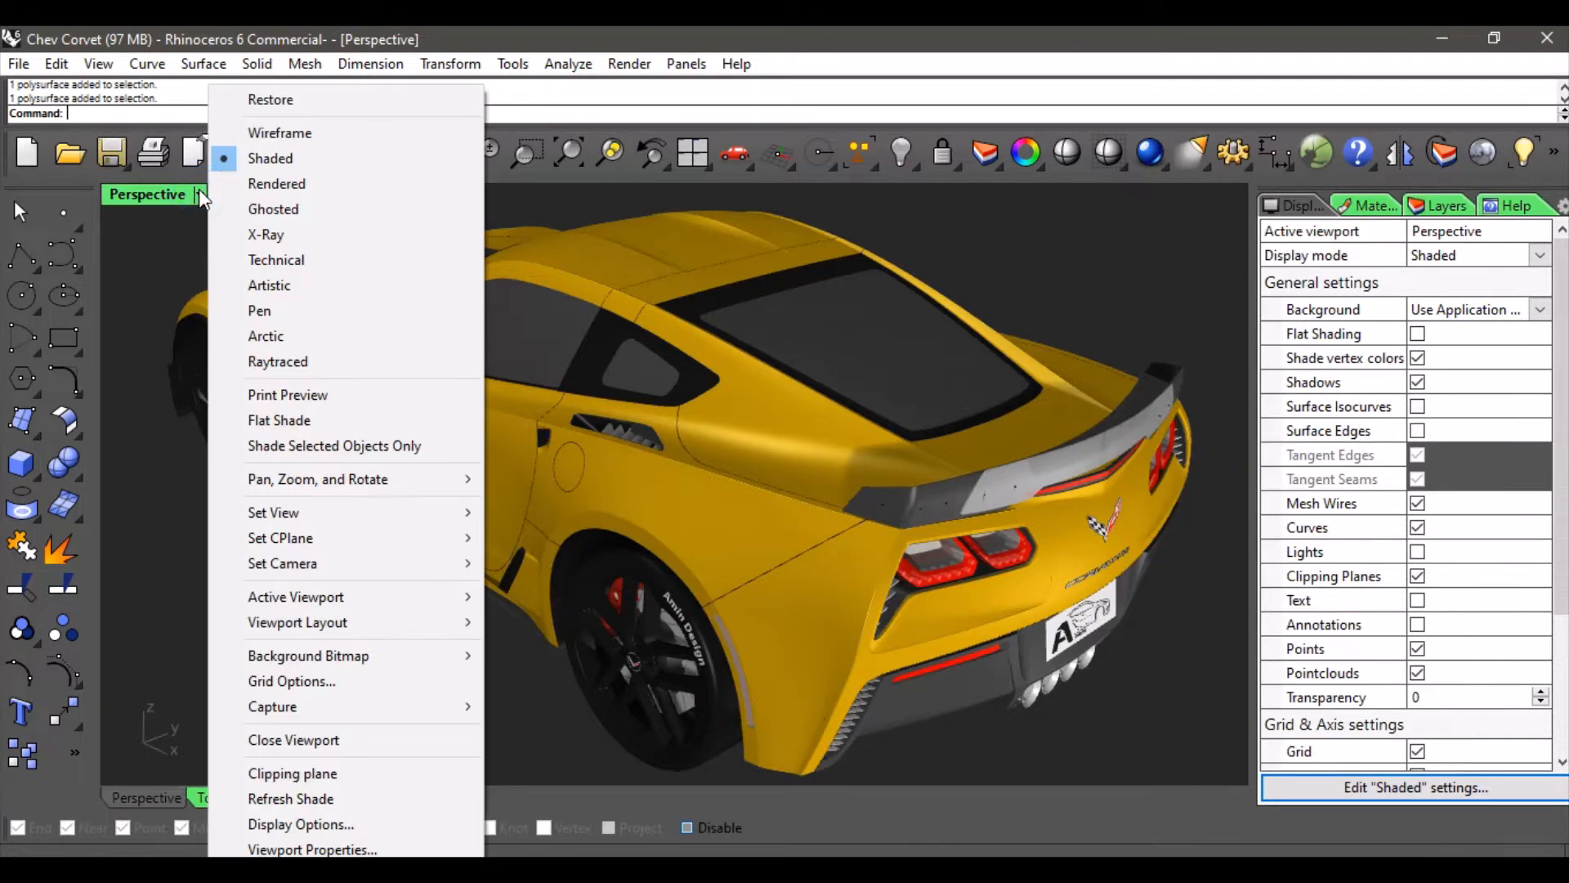
left_click(276, 133)
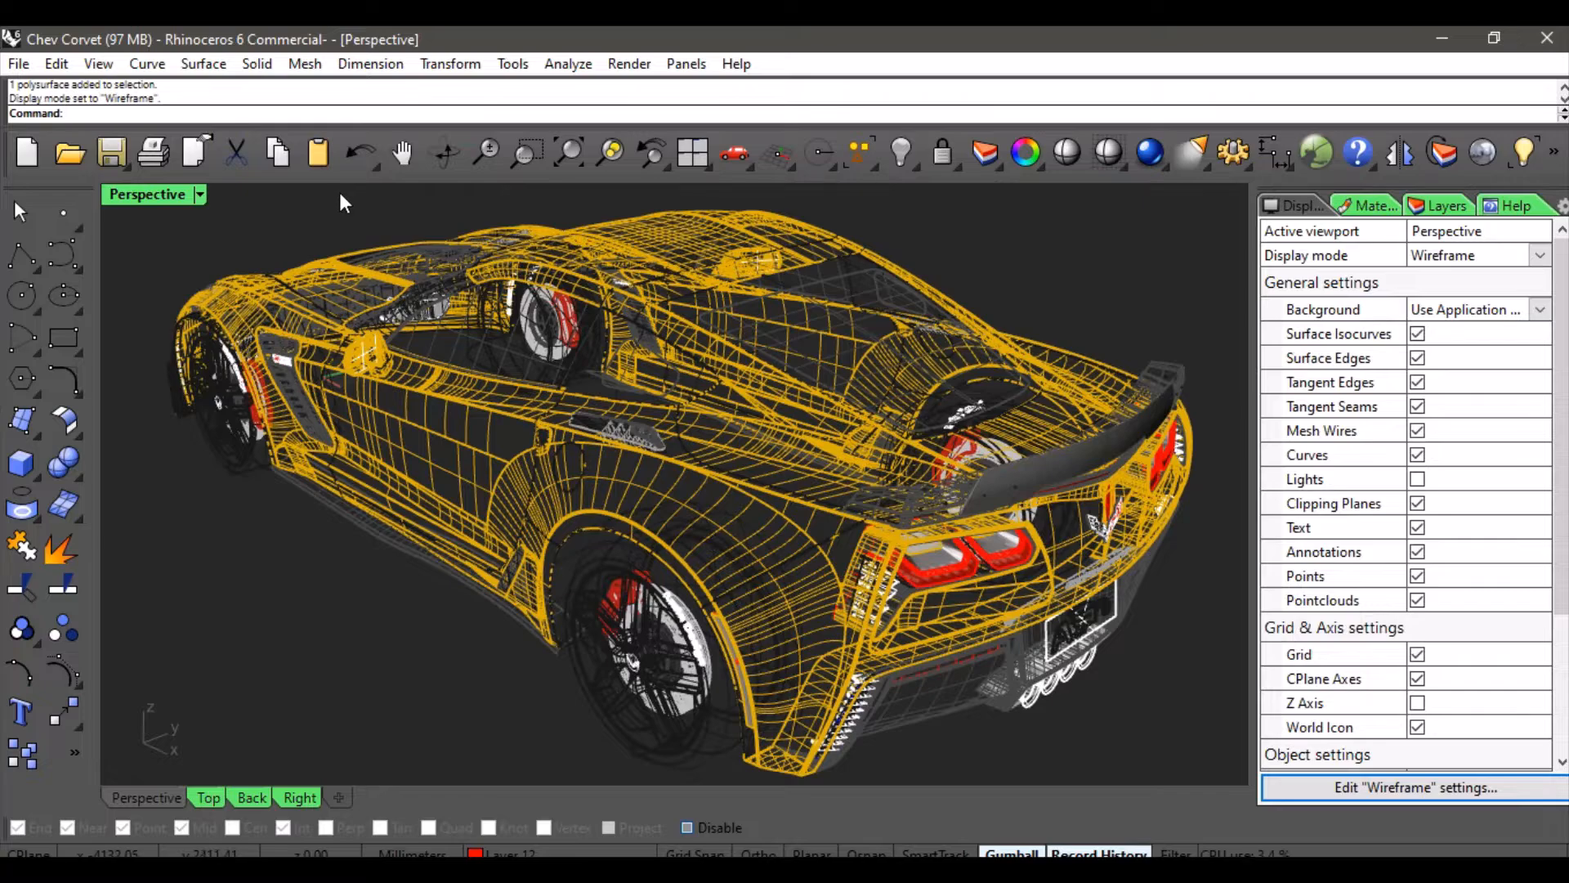
scroll(530, 353, "down", 3)
right_click_drag(519, 370, 715, 422)
scroll(703, 394, "up", 3)
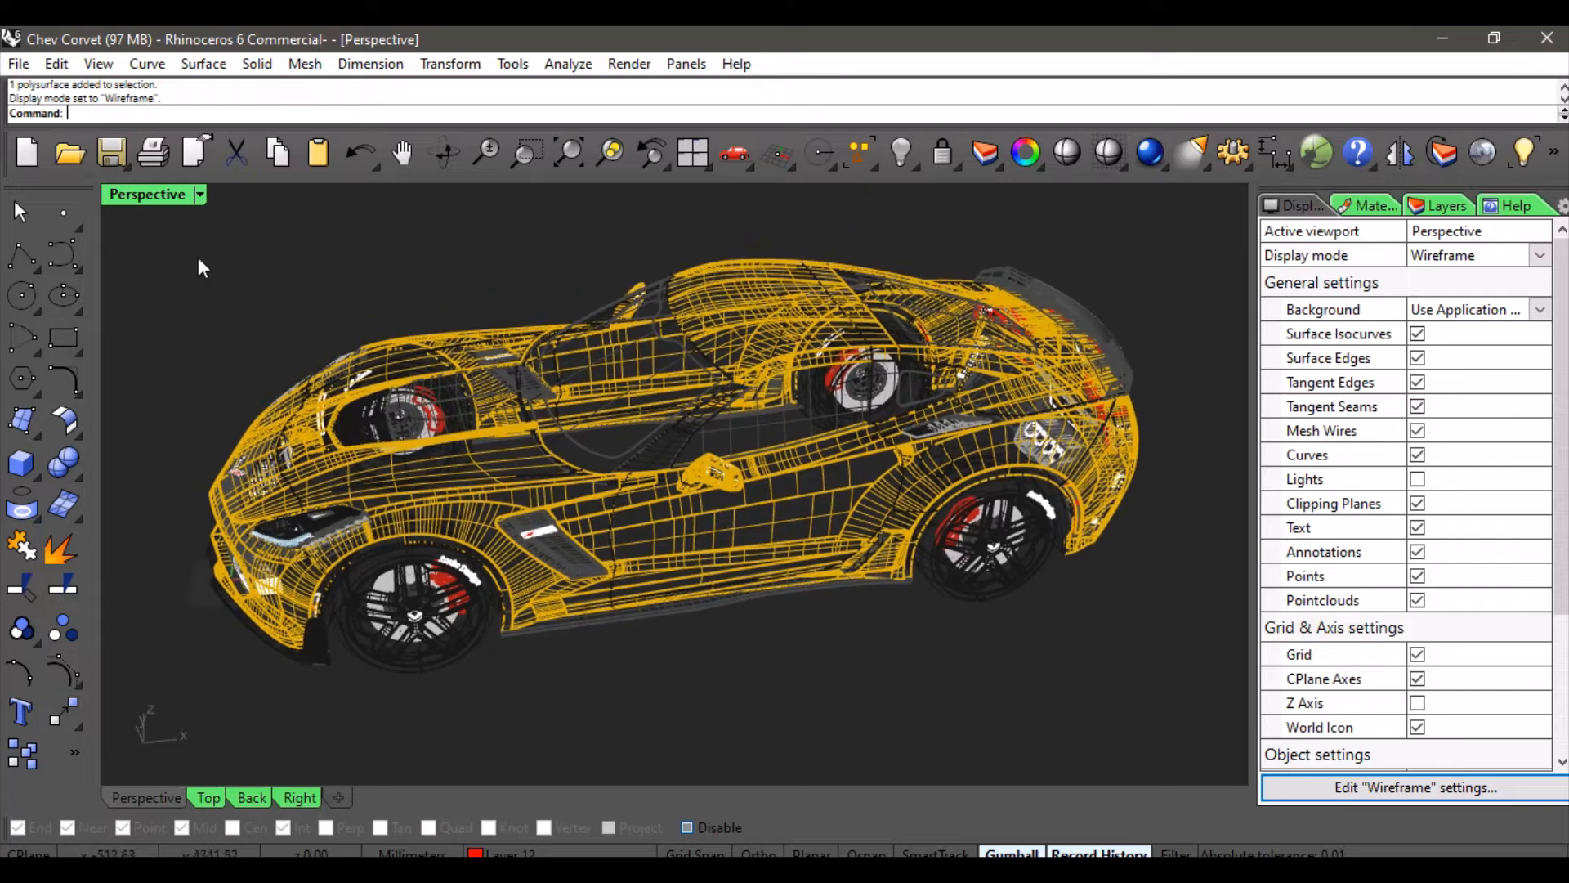
Return the Perspective viewport to Shaded display and view the car from slightly above
left_click(198, 196)
left_click(282, 155)
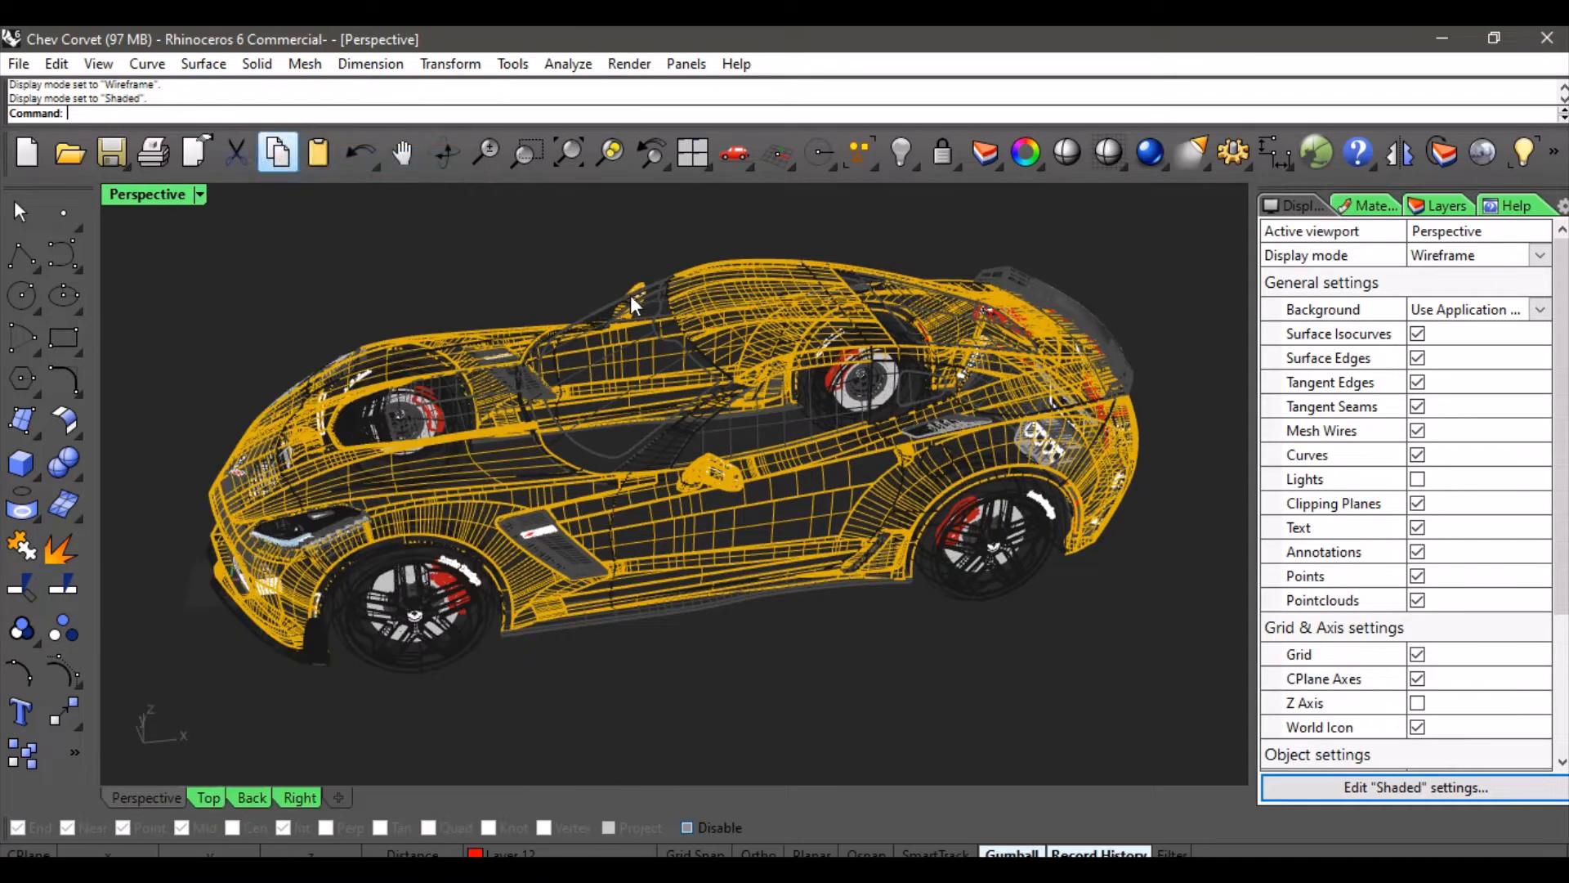
mouse_move(591, 313)
right_mouse_down()
mouse_move(646, 316)
mouse_move(602, 315)
mouse_move(567, 273)
mouse_move(499, 262)
right_mouse_up()
Switch the Perspective viewport to Rendered display
left_click(198, 194)
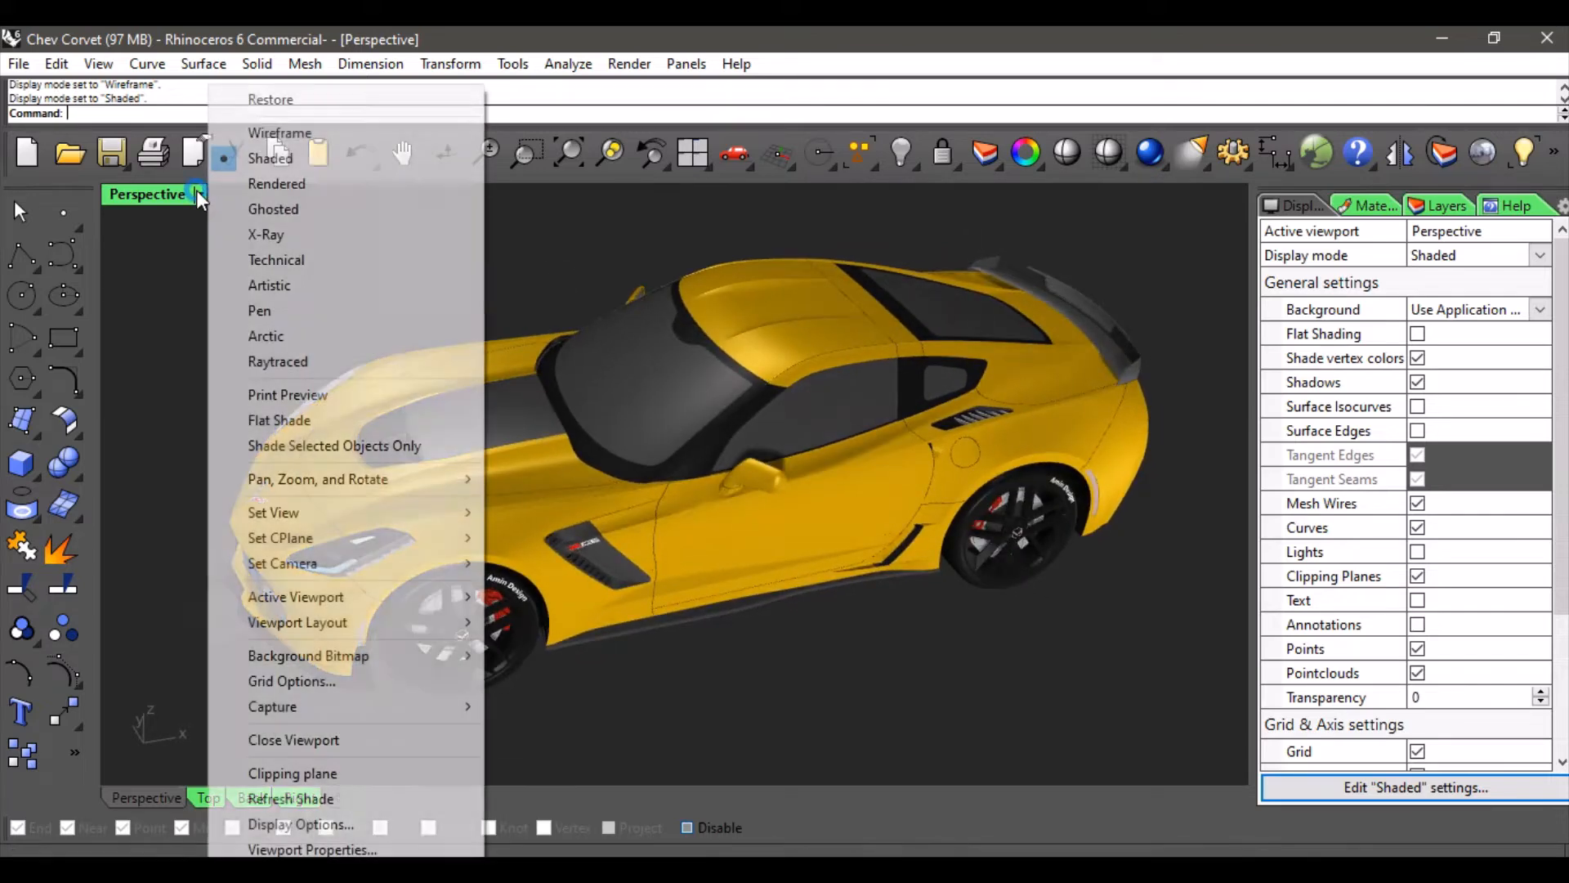
left_click(288, 196)
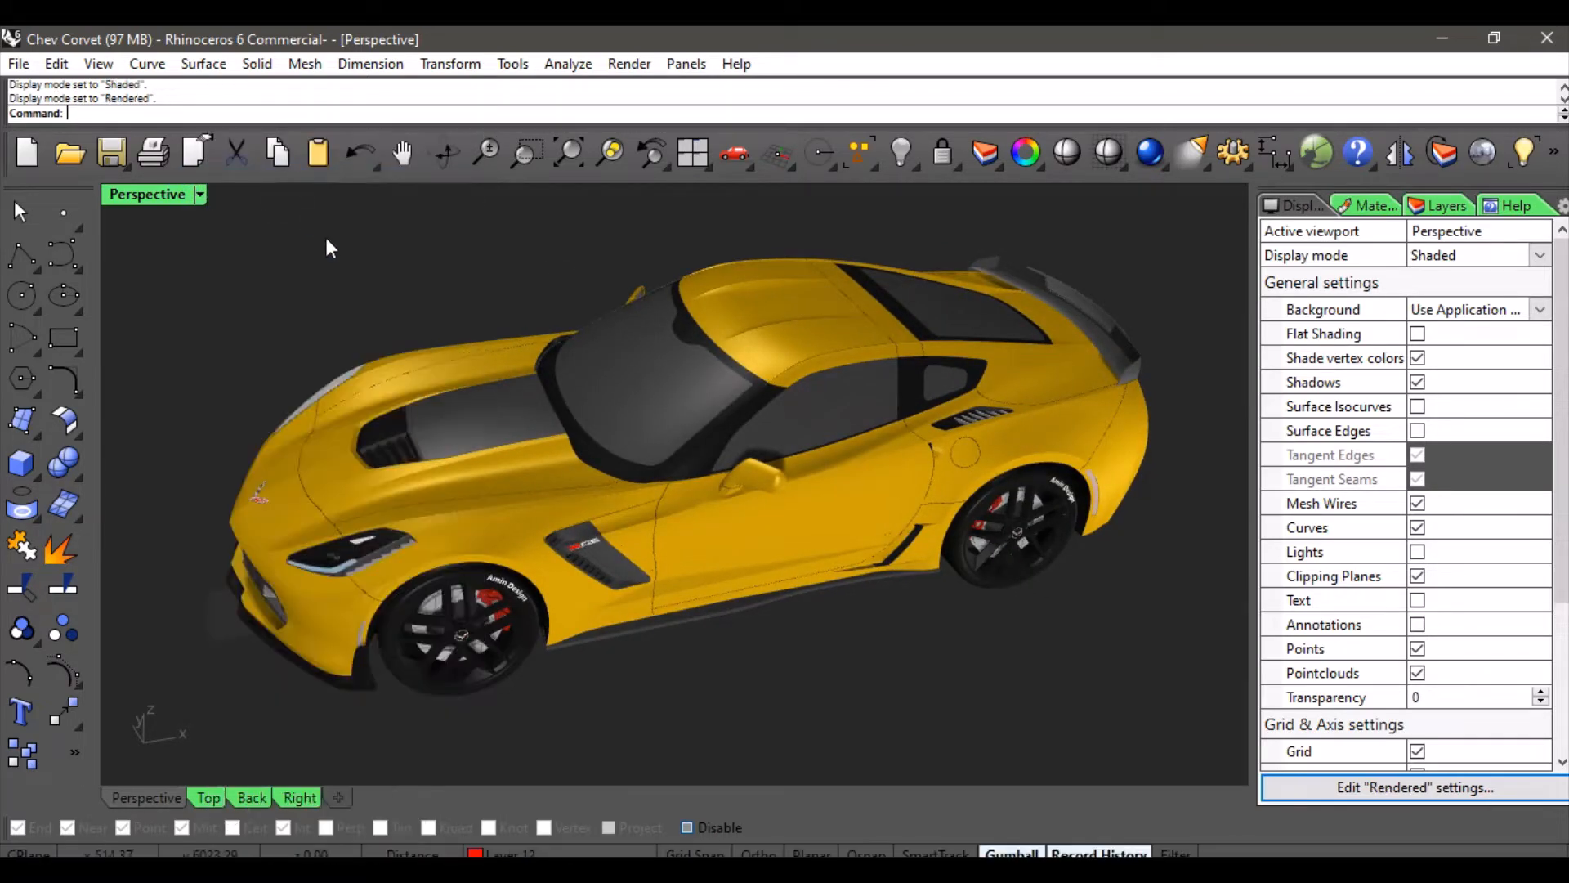
left_click(488, 284)
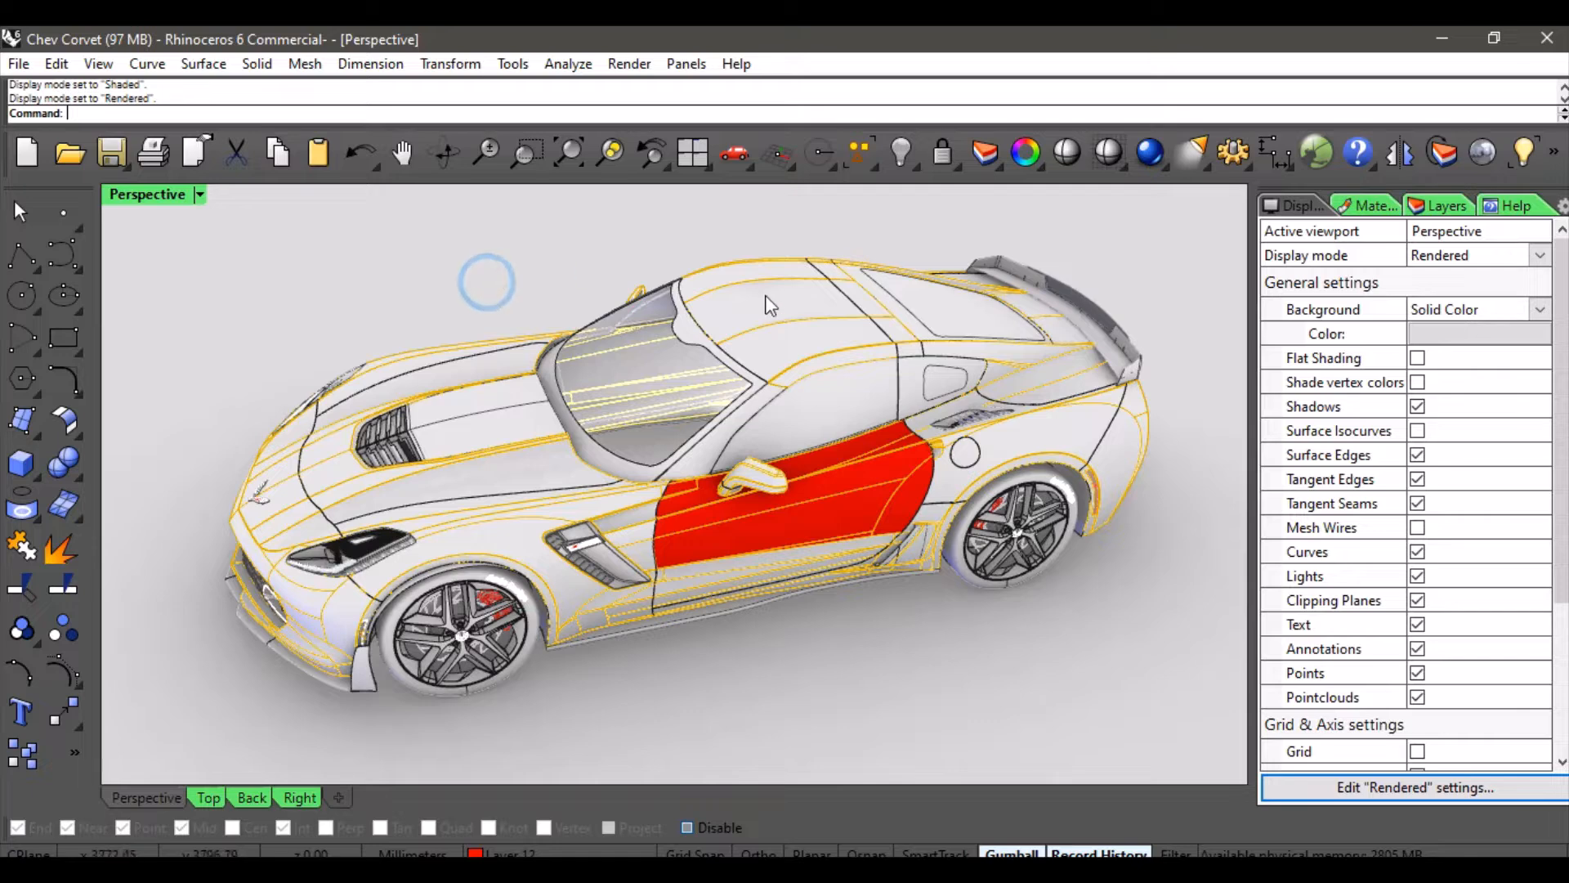
Set the color of the glass material New material 004 to blue
left_click(1362, 206)
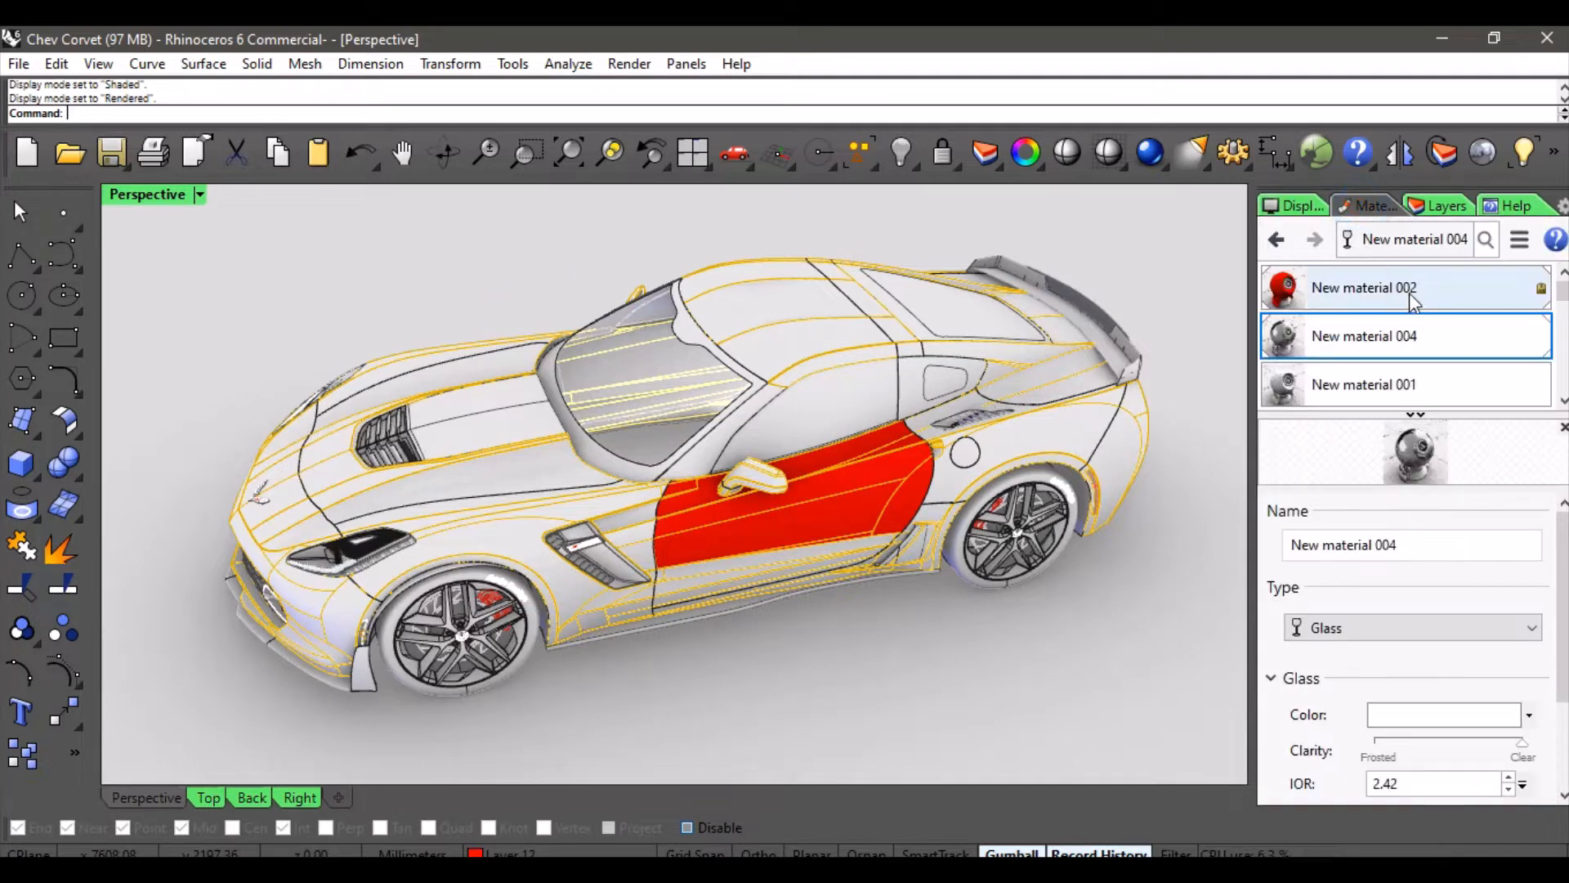
left_click(1431, 717)
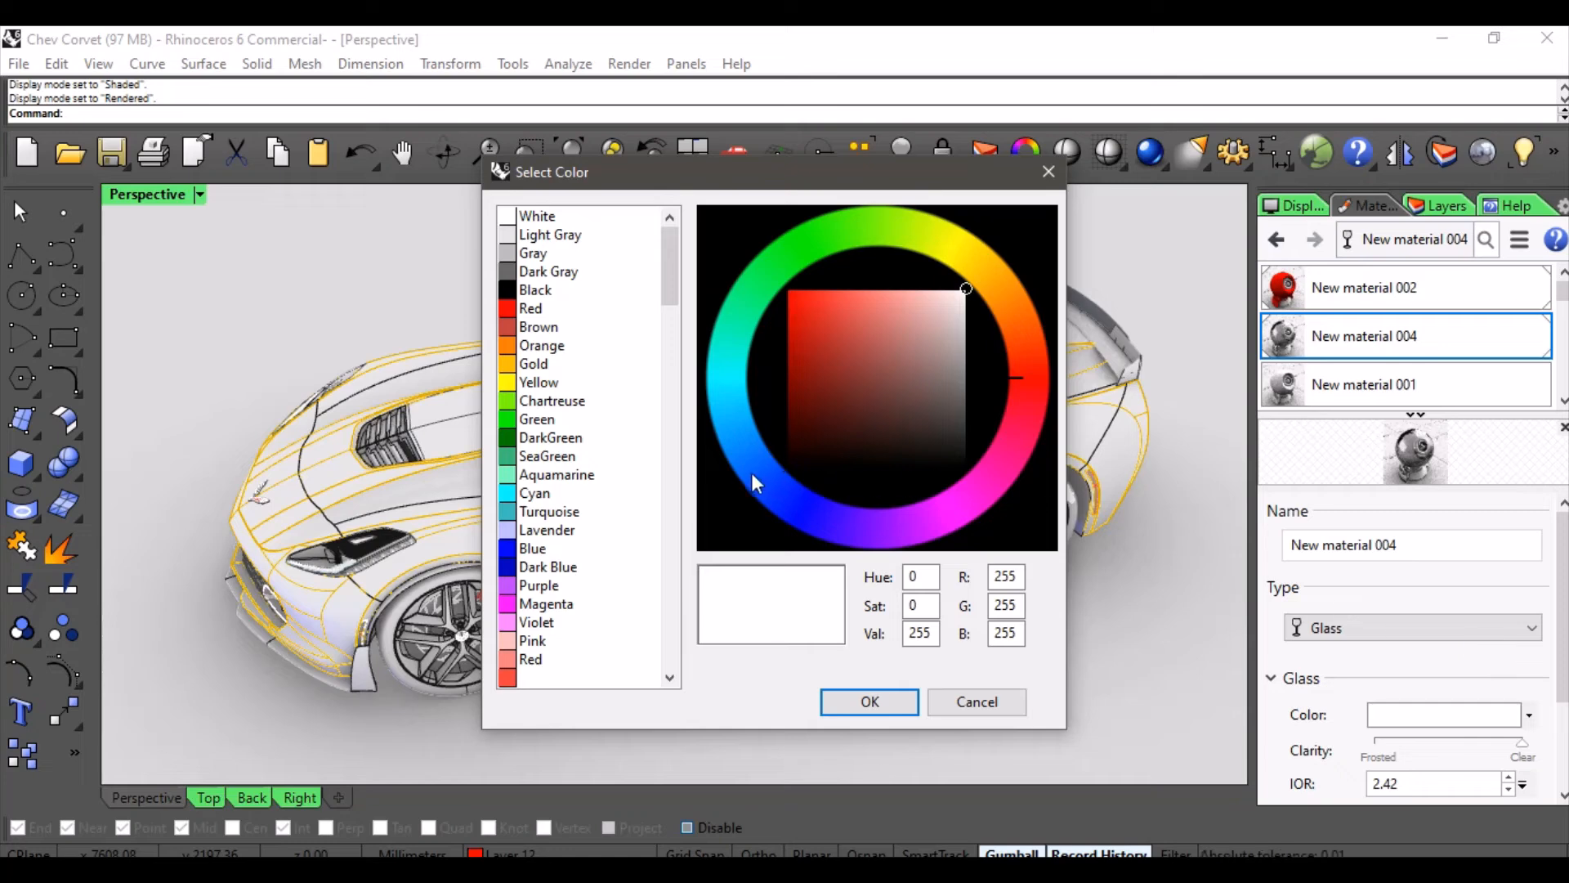
left_click(752, 474)
left_click(868, 700)
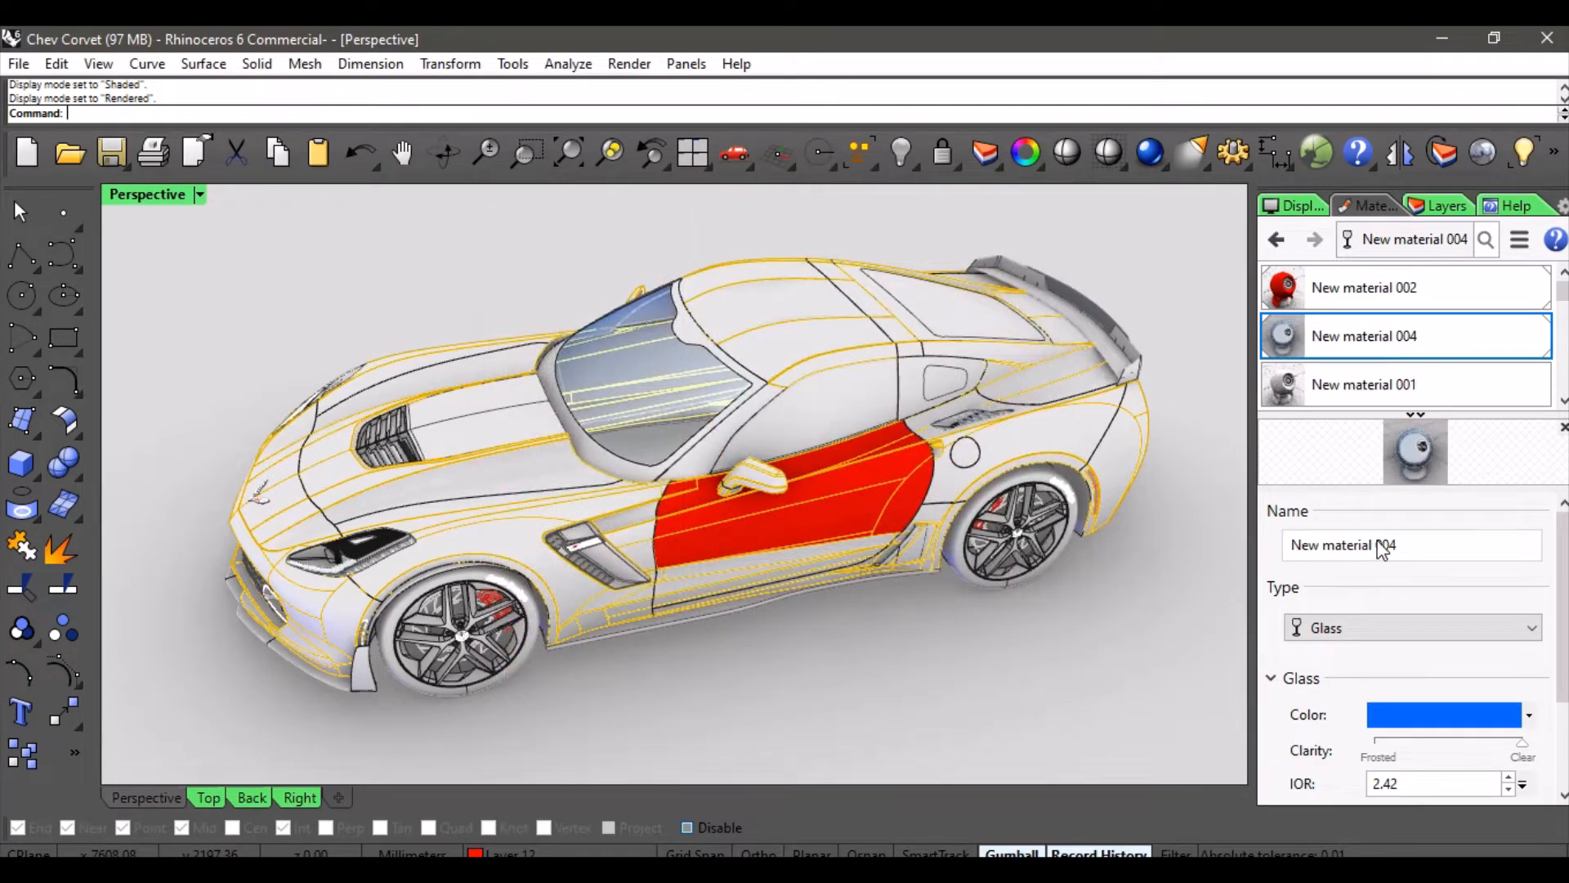
Change New material 004's type to Paint and assign it to the car's rear window
left_click(1391, 634)
left_click(1342, 737)
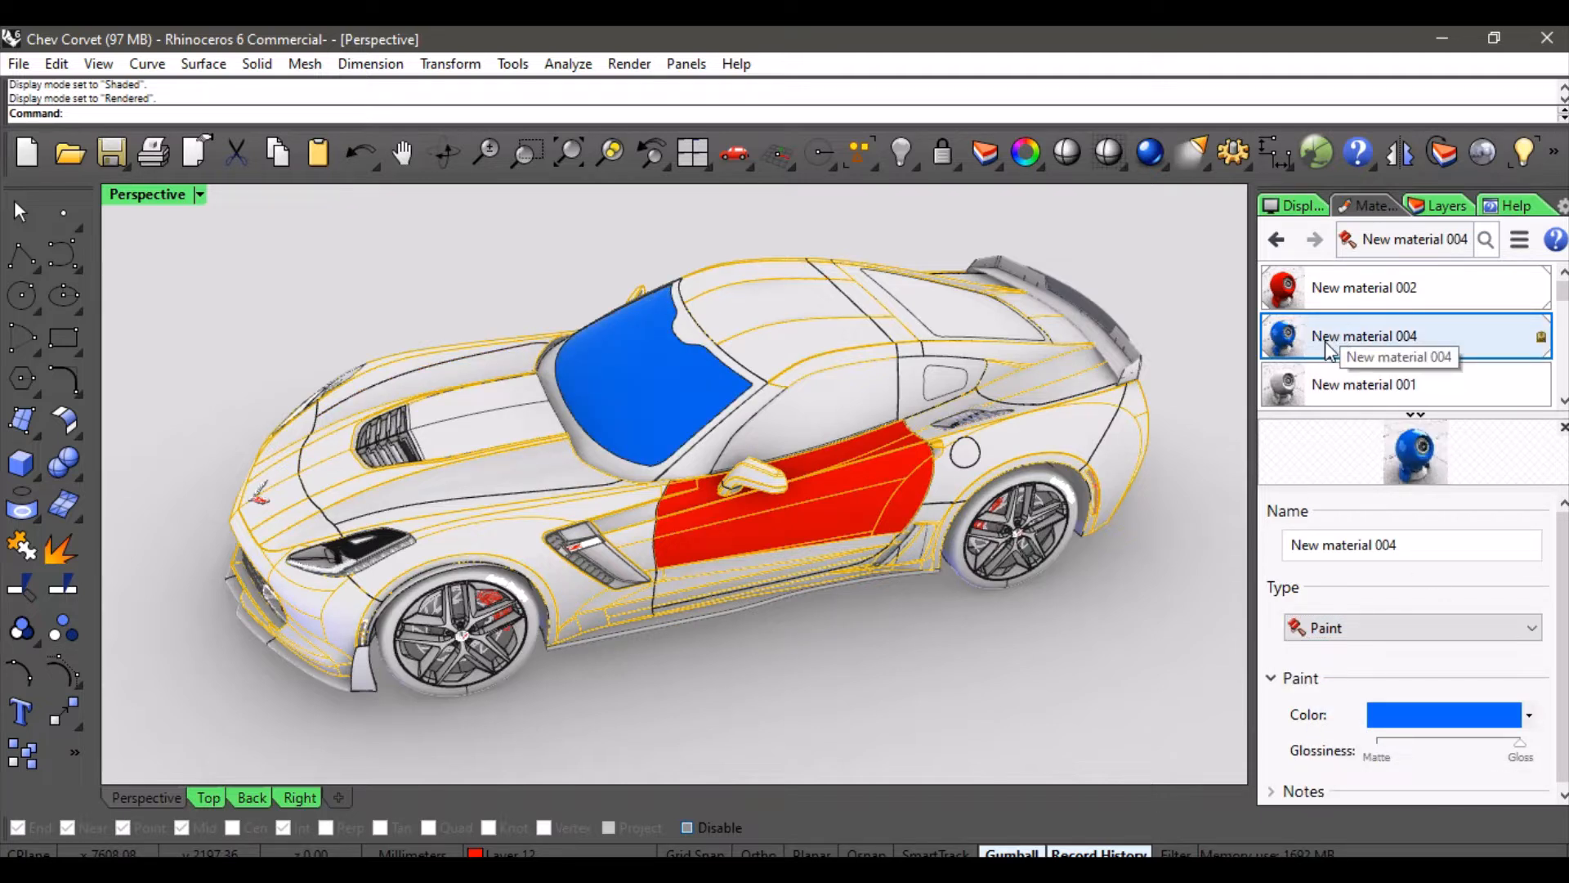
left_click_drag(1167, 335, 990, 321)
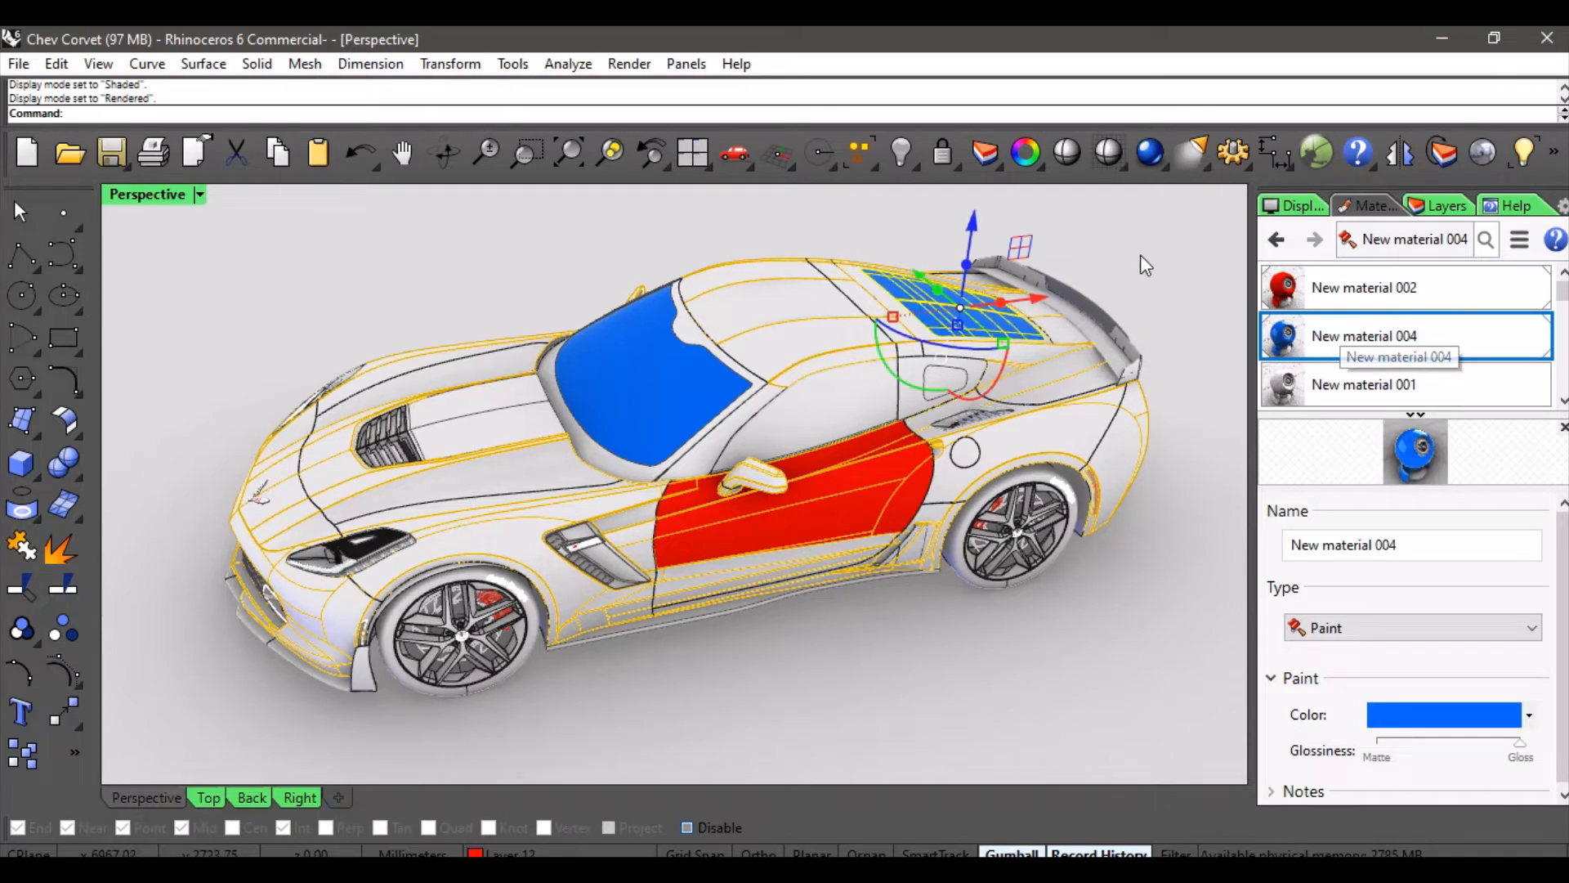
Deselect the rear window and switch the Perspective viewport to Ghosted display
left_click(1142, 257)
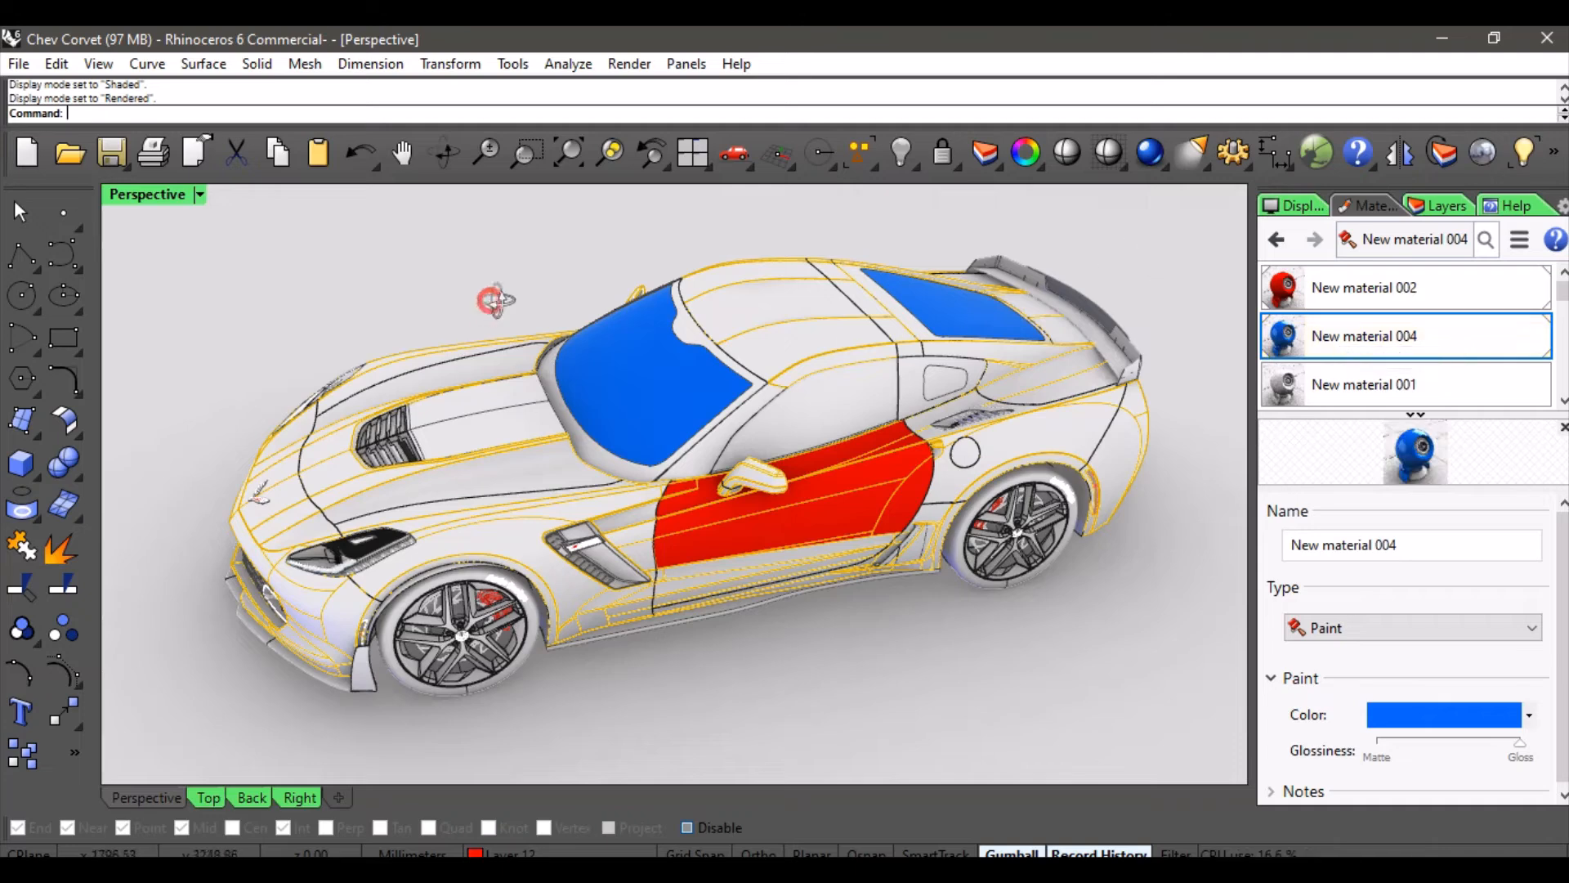
mouse_move(495, 301)
right_mouse_down()
mouse_move(564, 270)
mouse_move(492, 320)
mouse_move(508, 322)
right_mouse_up()
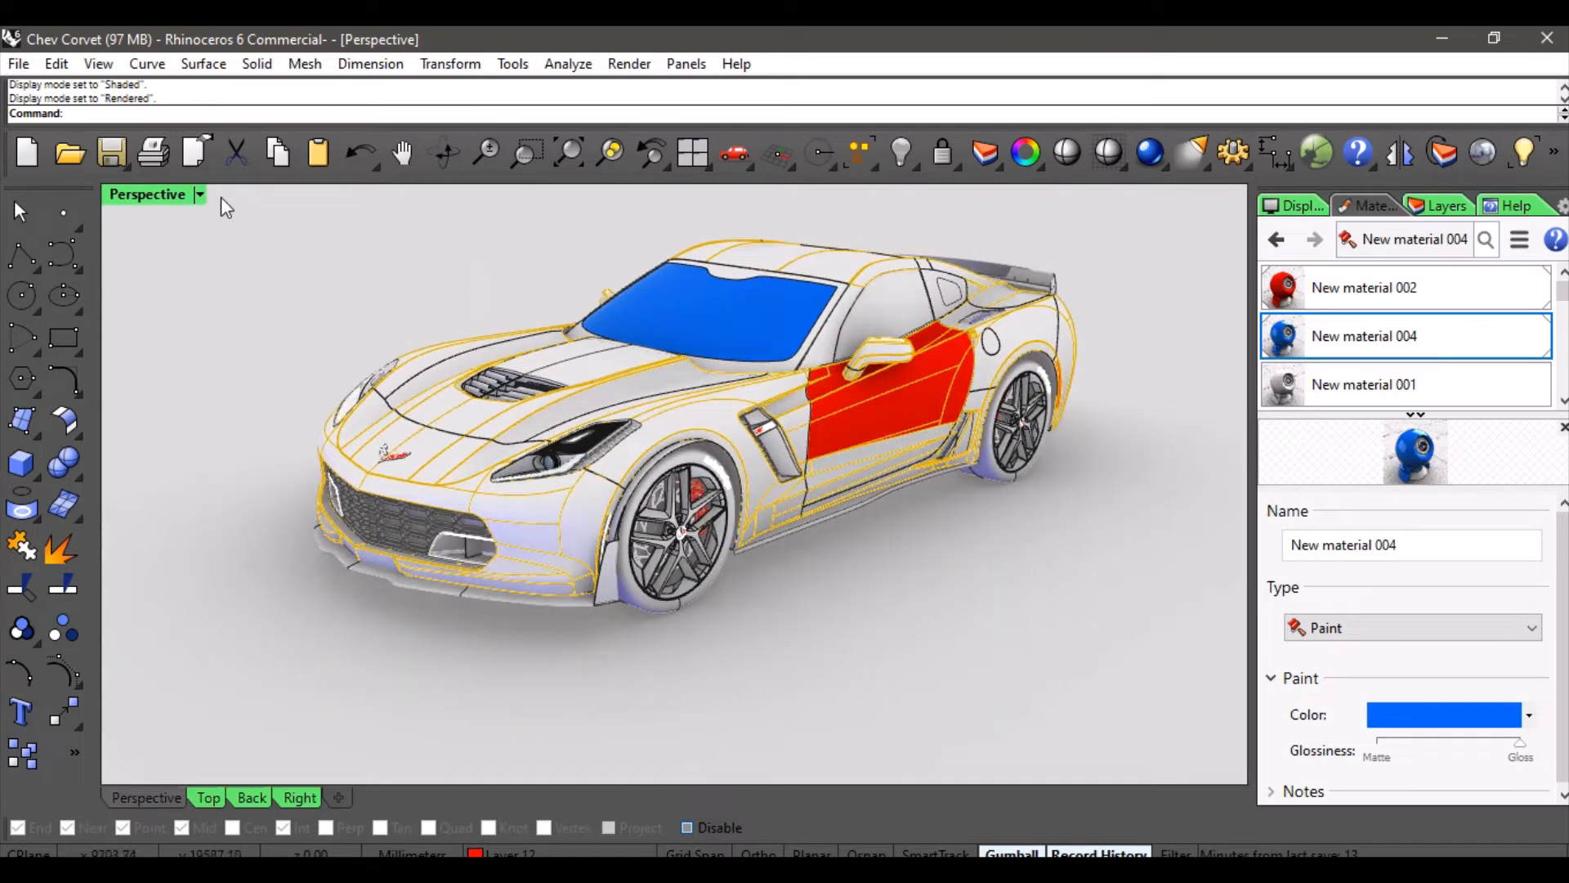
left_click(199, 195)
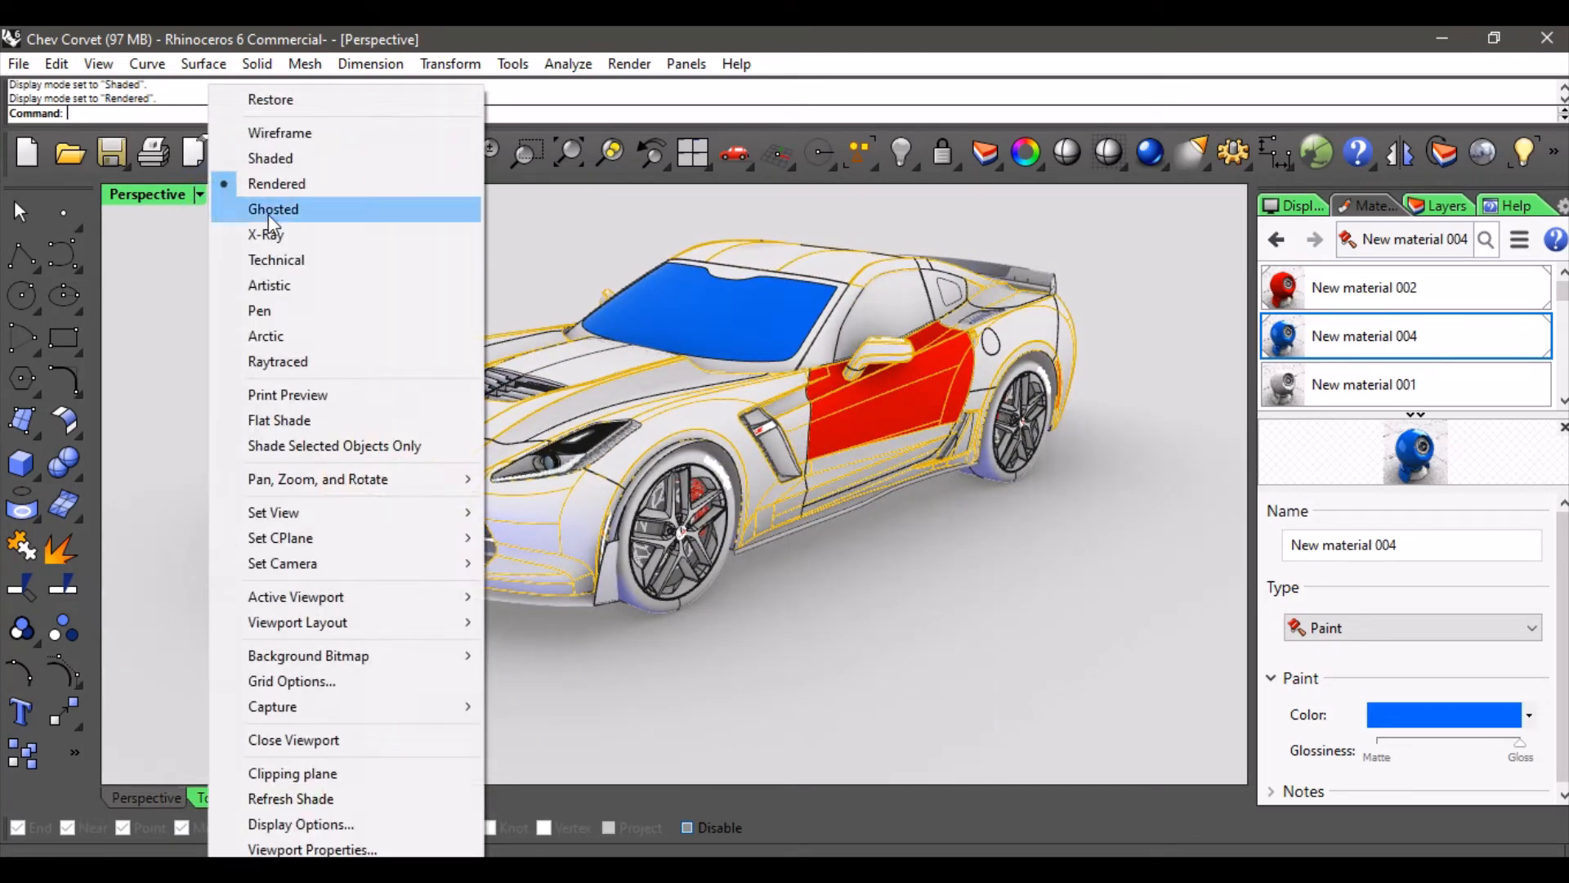
left_click(270, 210)
right_click_drag(493, 271, 456, 309)
Switch the Perspective viewport to X-Ray display and view the car from above
left_click(199, 195)
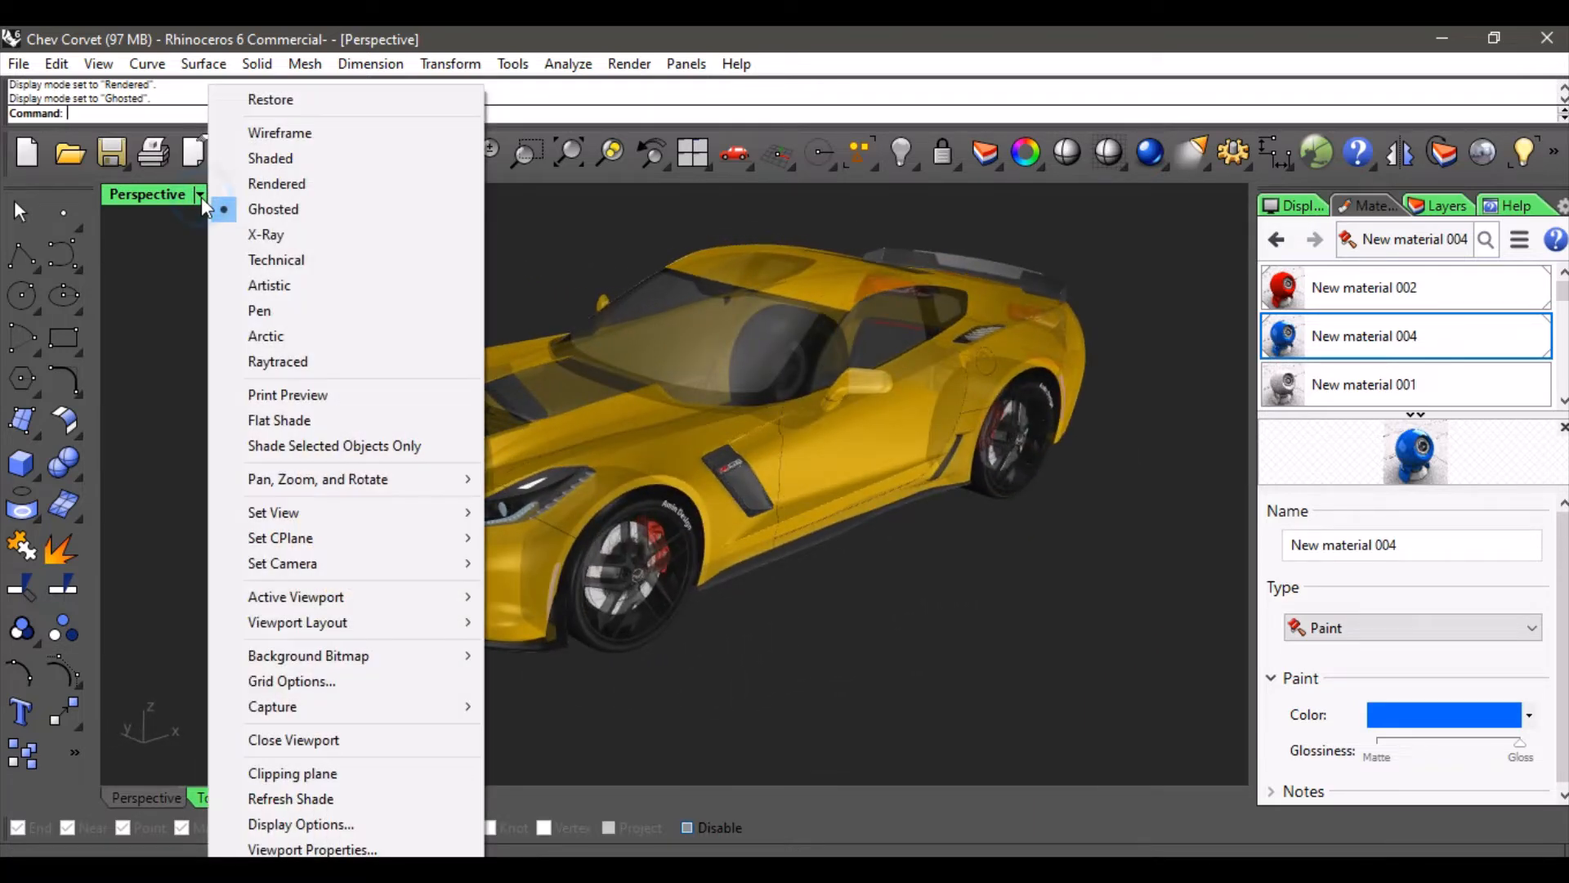
left_click(307, 237)
right_click_drag(340, 244, 280, 381)
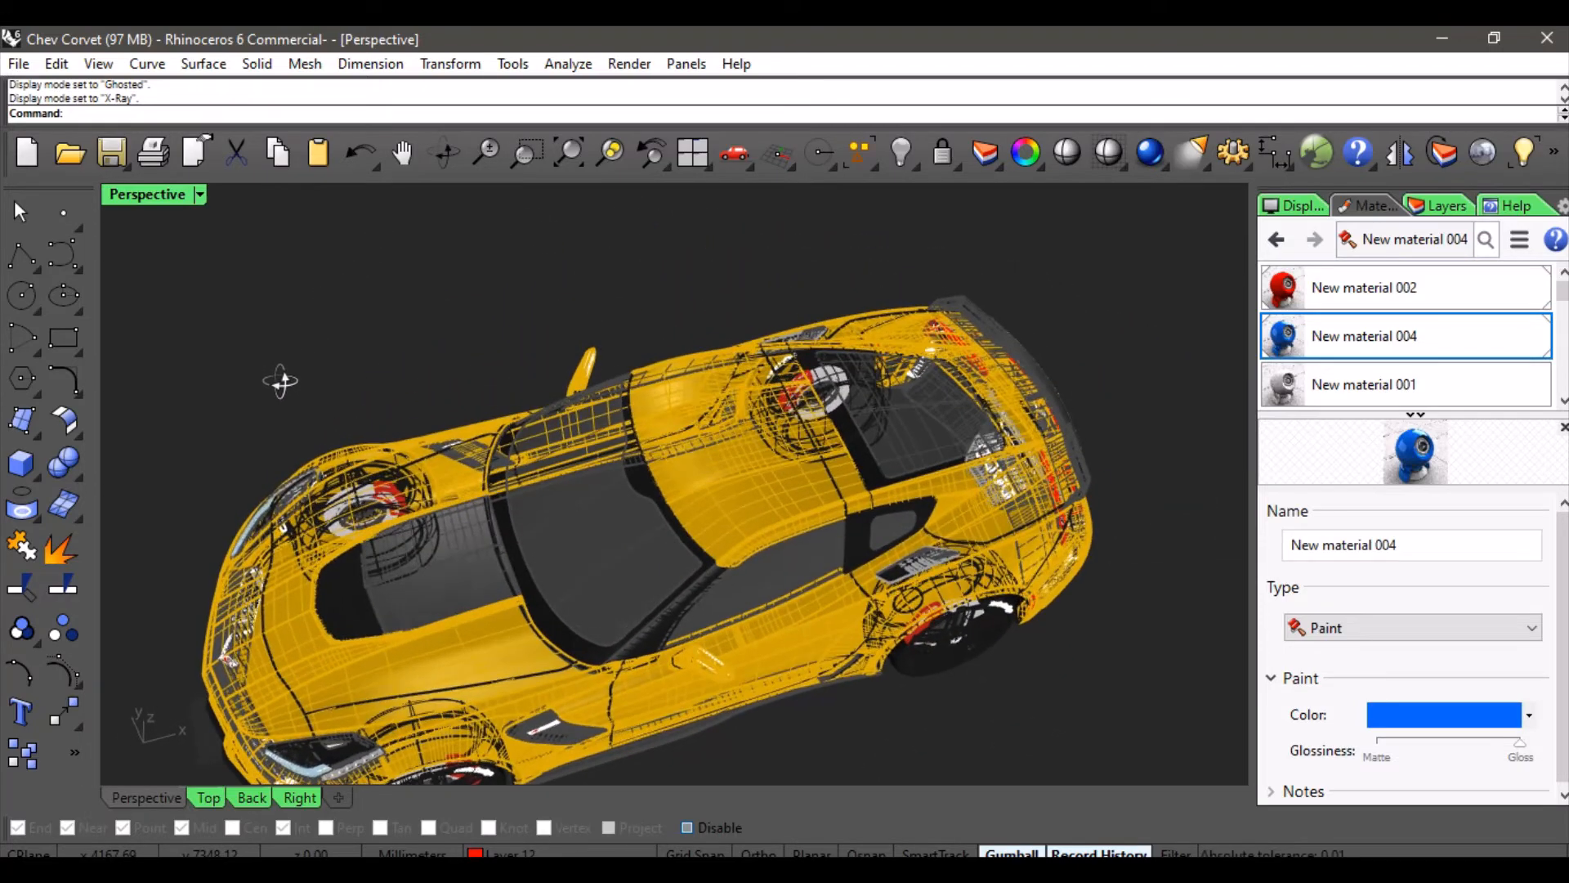
Switch the Perspective viewport to Pen display and view the car from a lower front angle
left_click(199, 194)
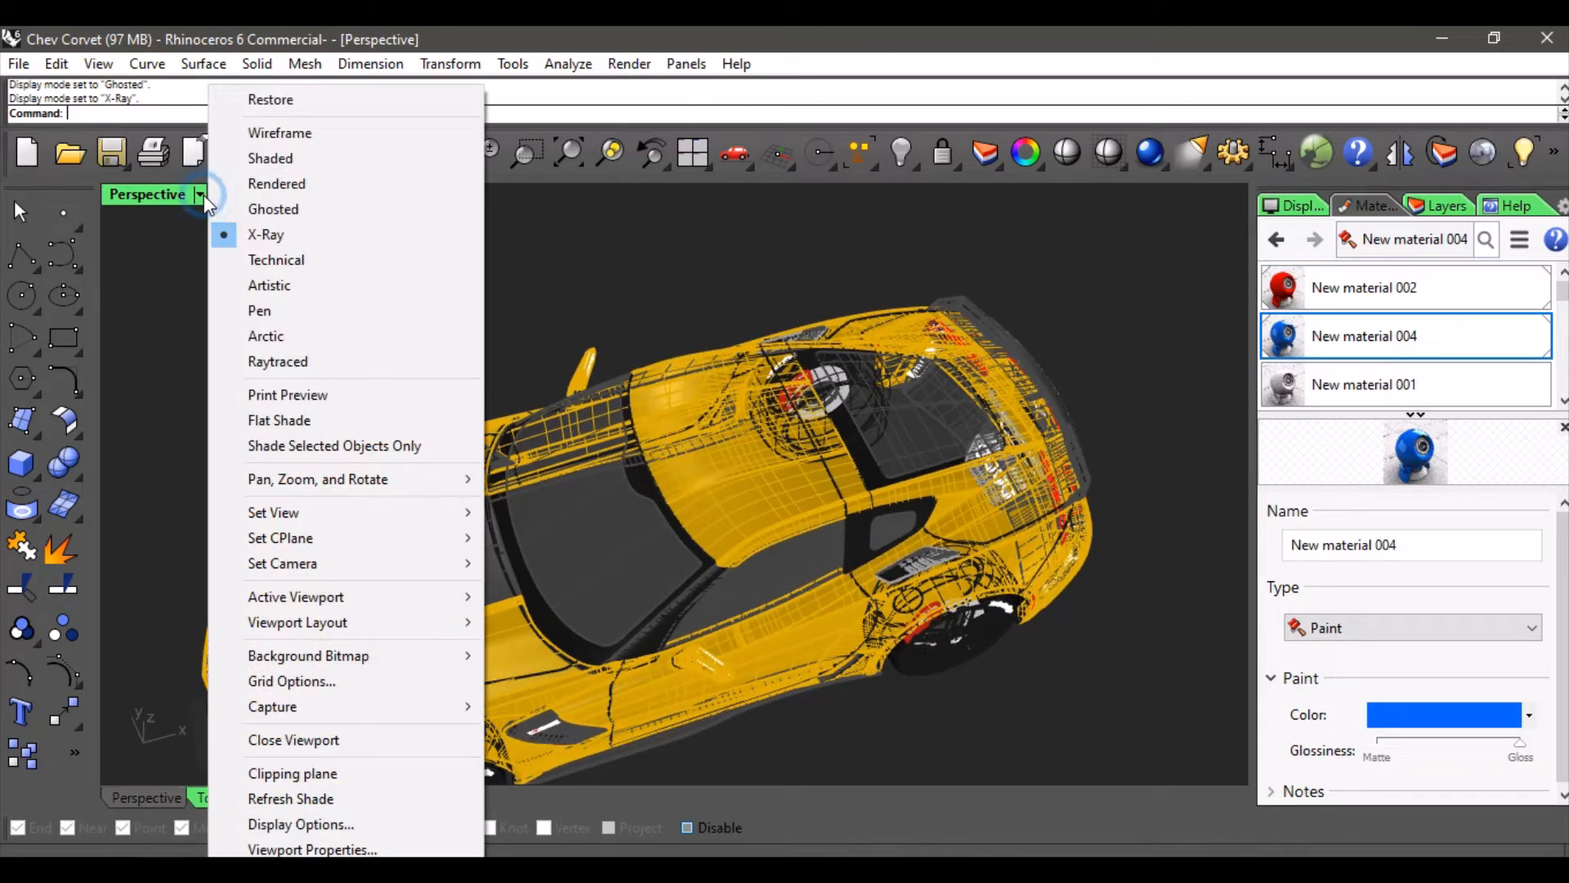
left_click(276, 310)
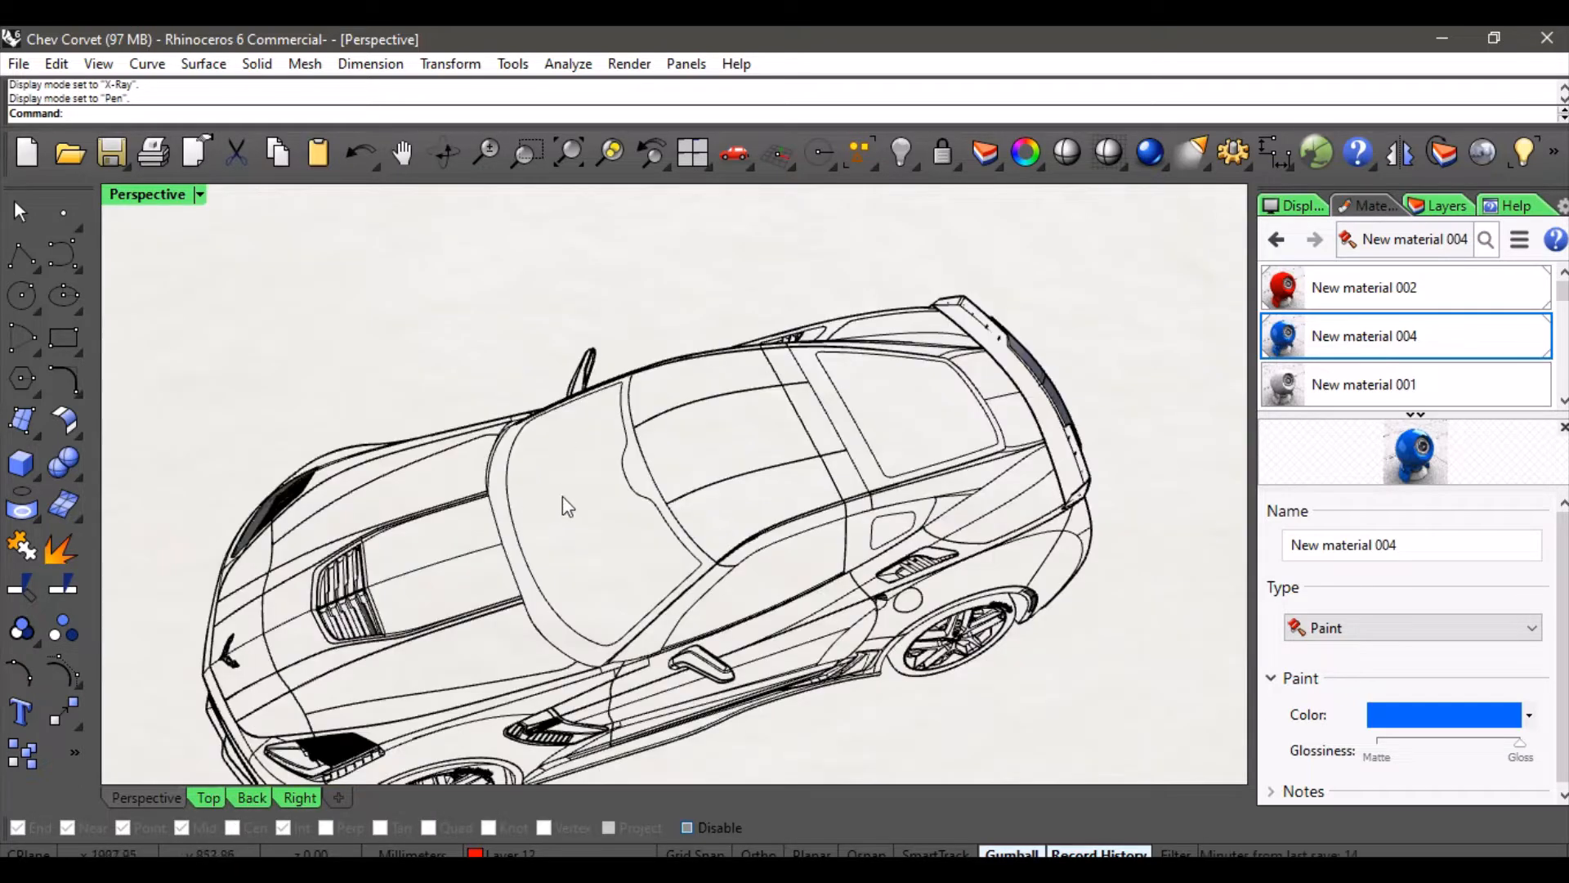
right_click_drag(561, 496, 648, 366)
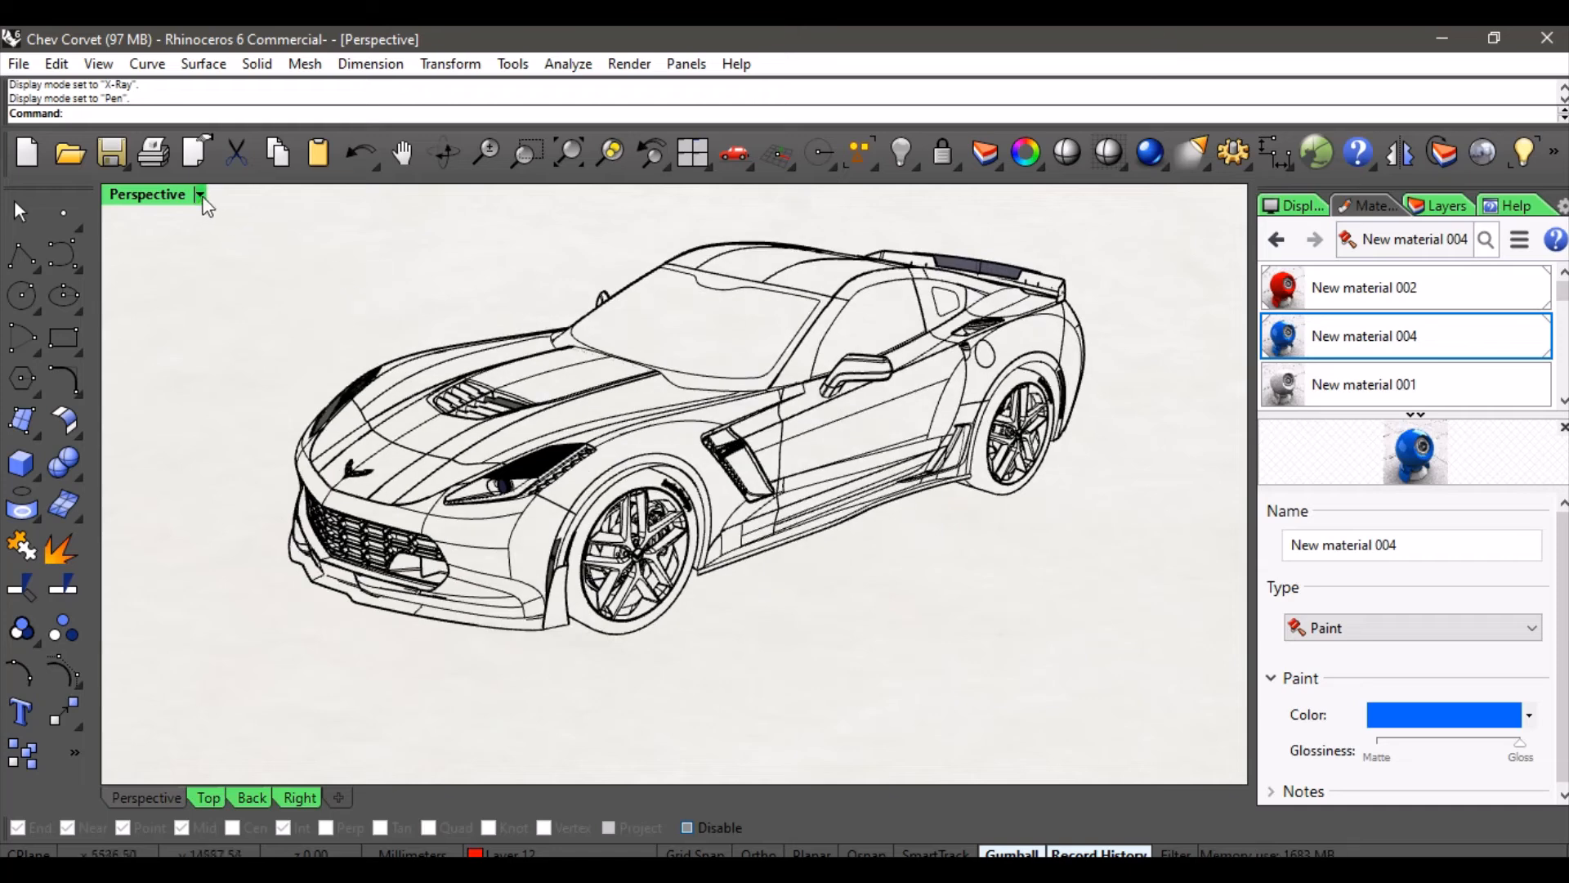
left_click(200, 195)
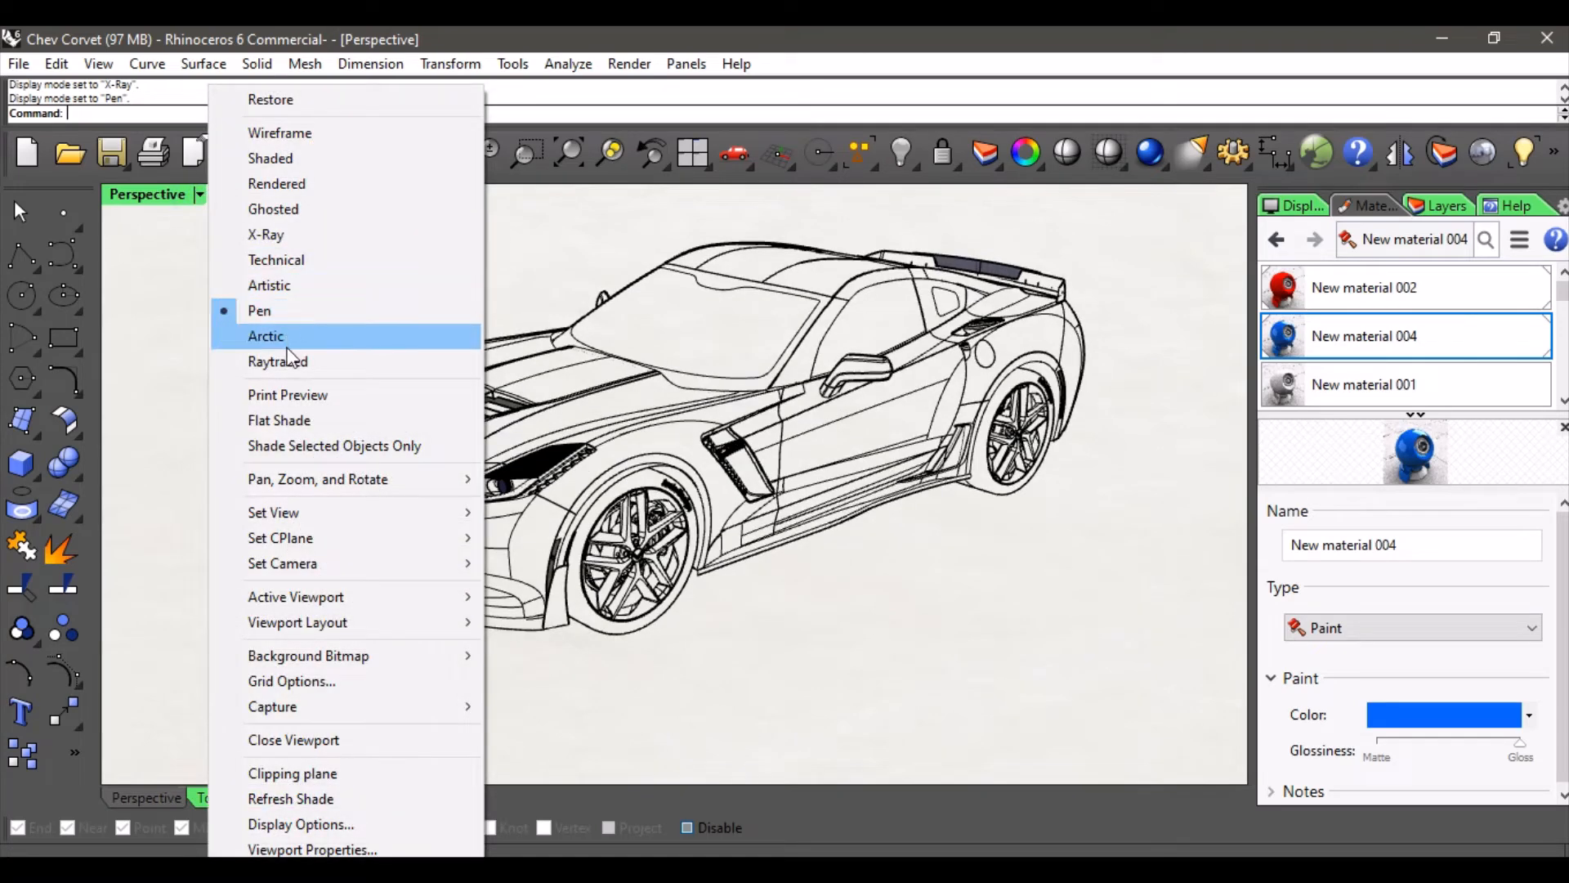
left_click(601, 265)
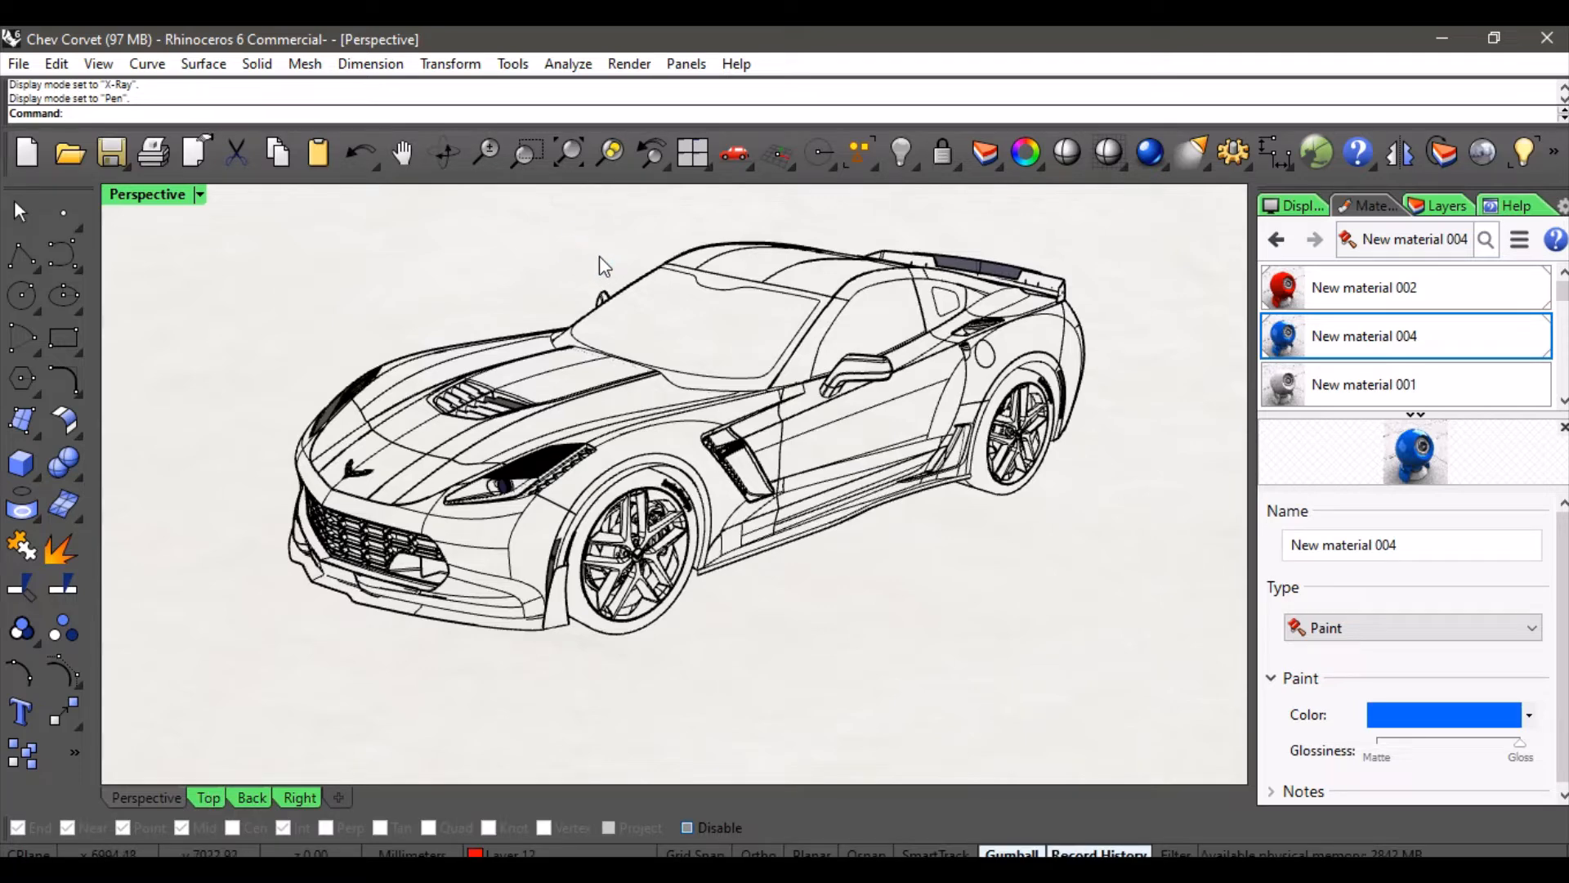
Preview the car with the Shade command in Ghosted, XRay and Shaded display modes, and end the preview
left_click(1072, 161)
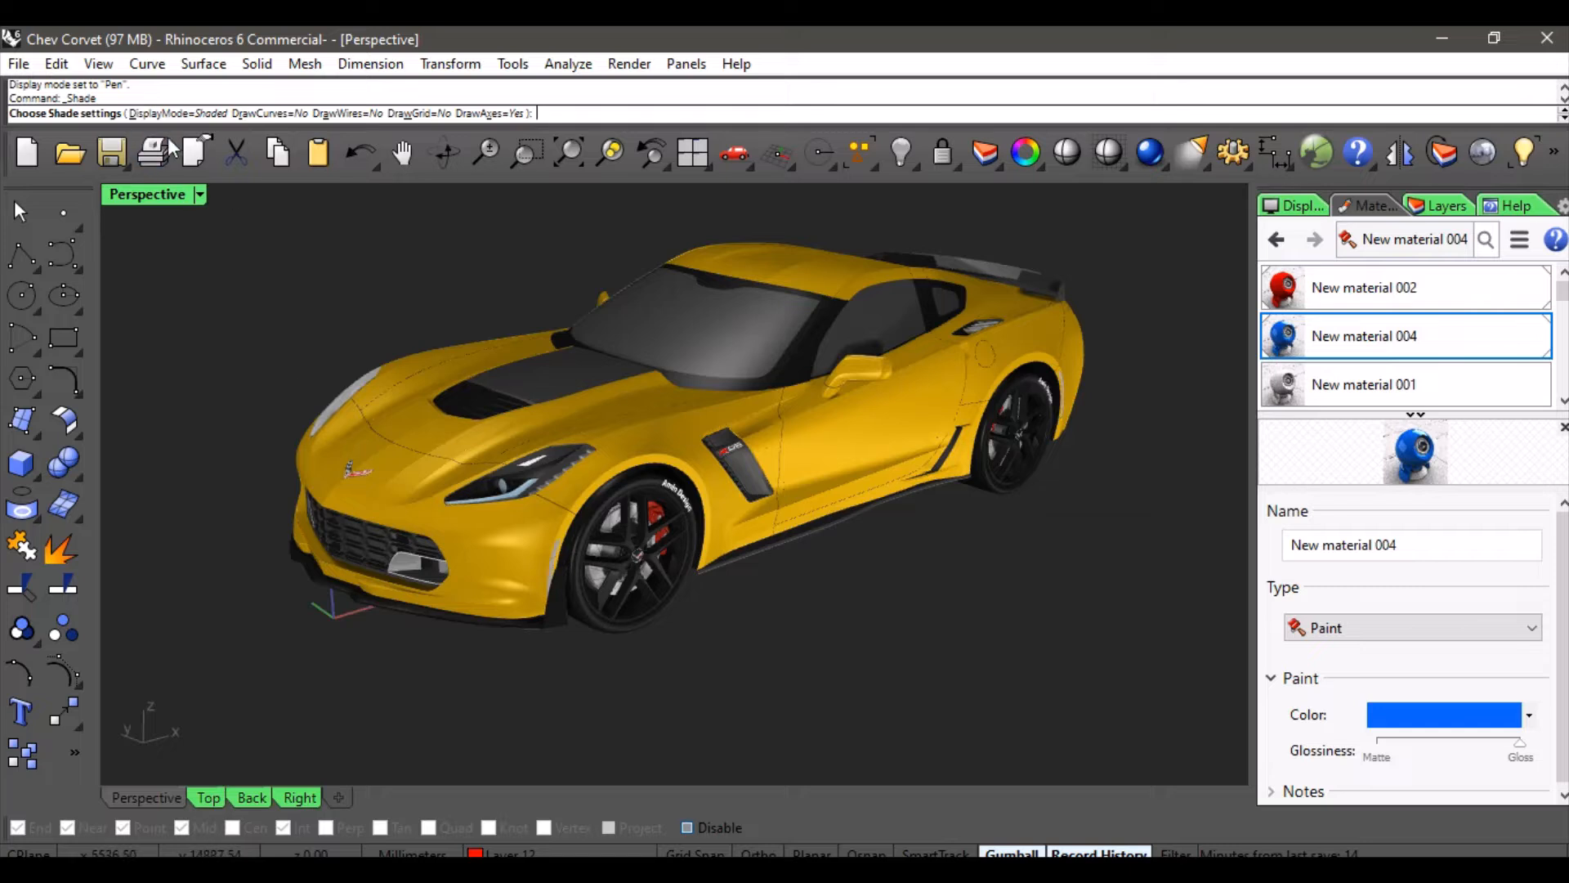
left_click(190, 114)
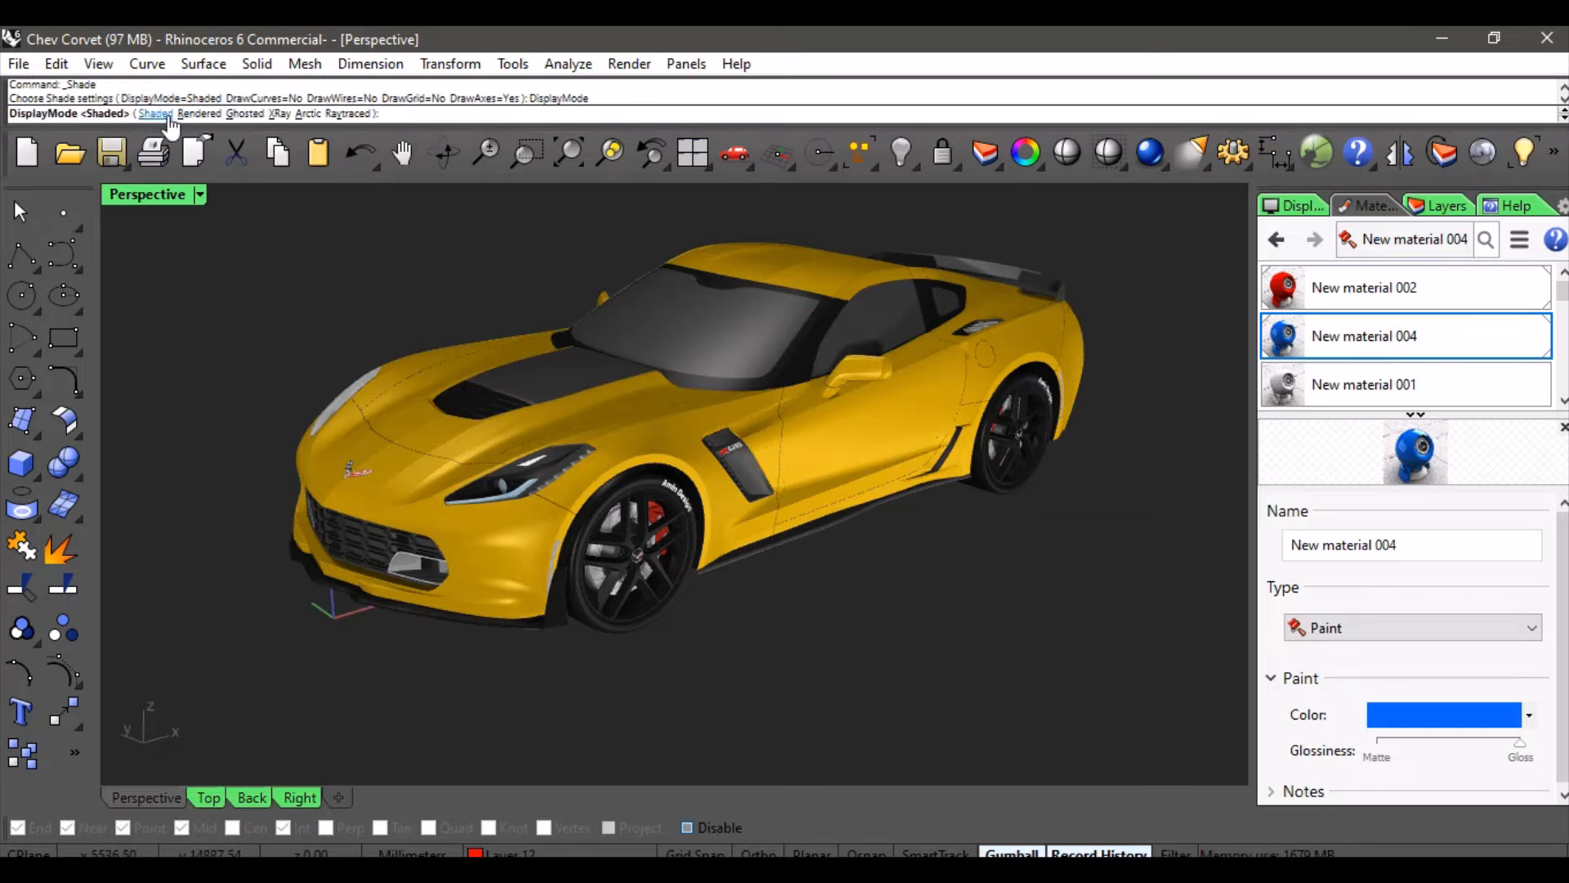
left_click(245, 113)
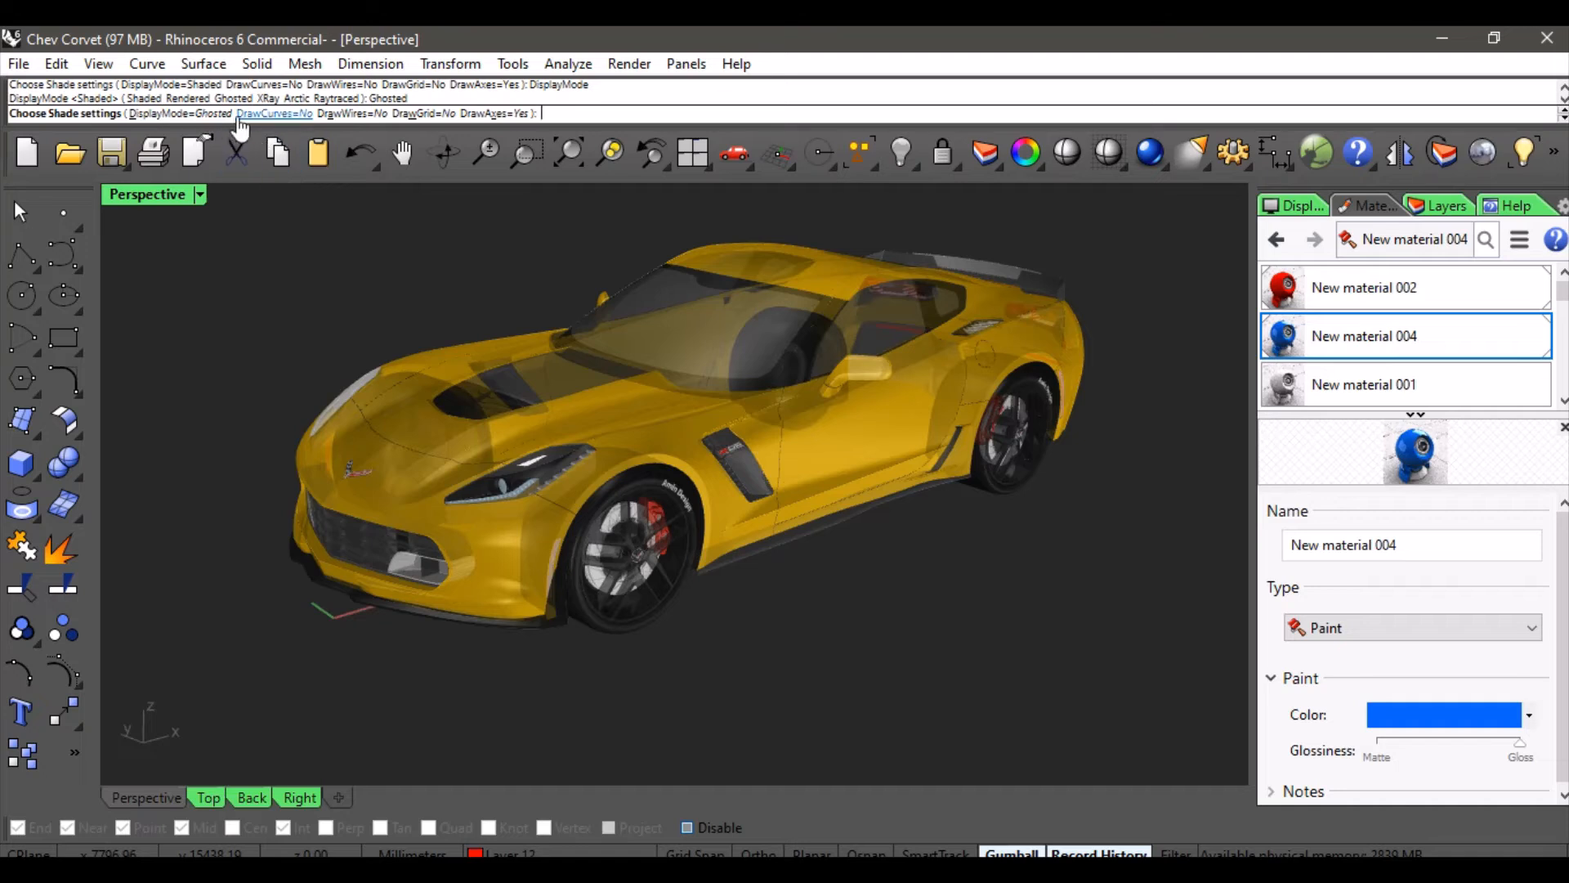
left_click(204, 114)
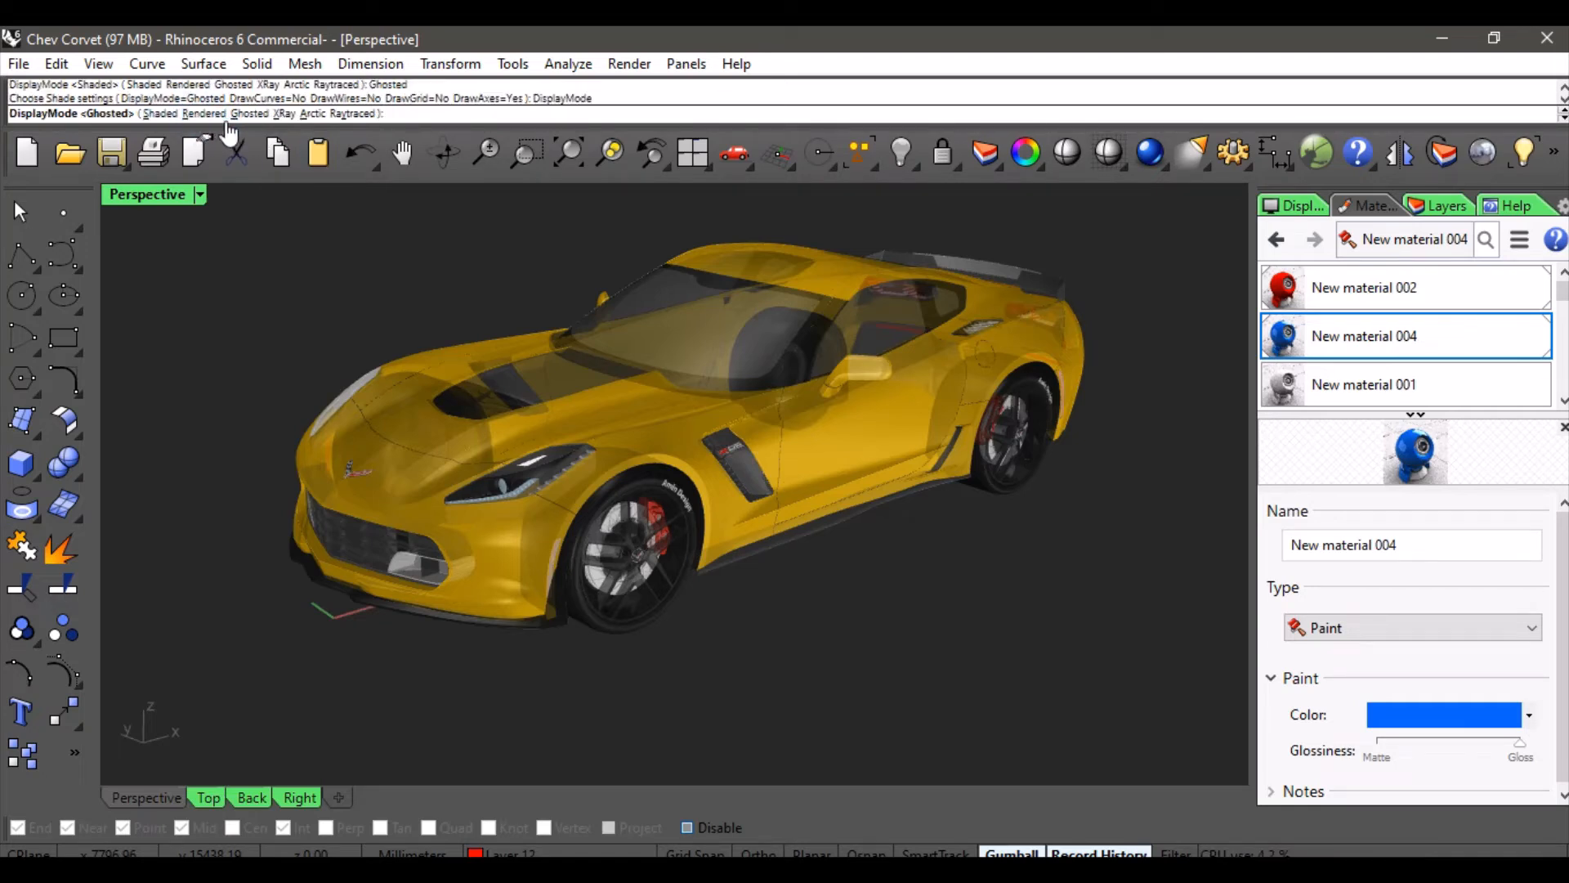
left_click(285, 114)
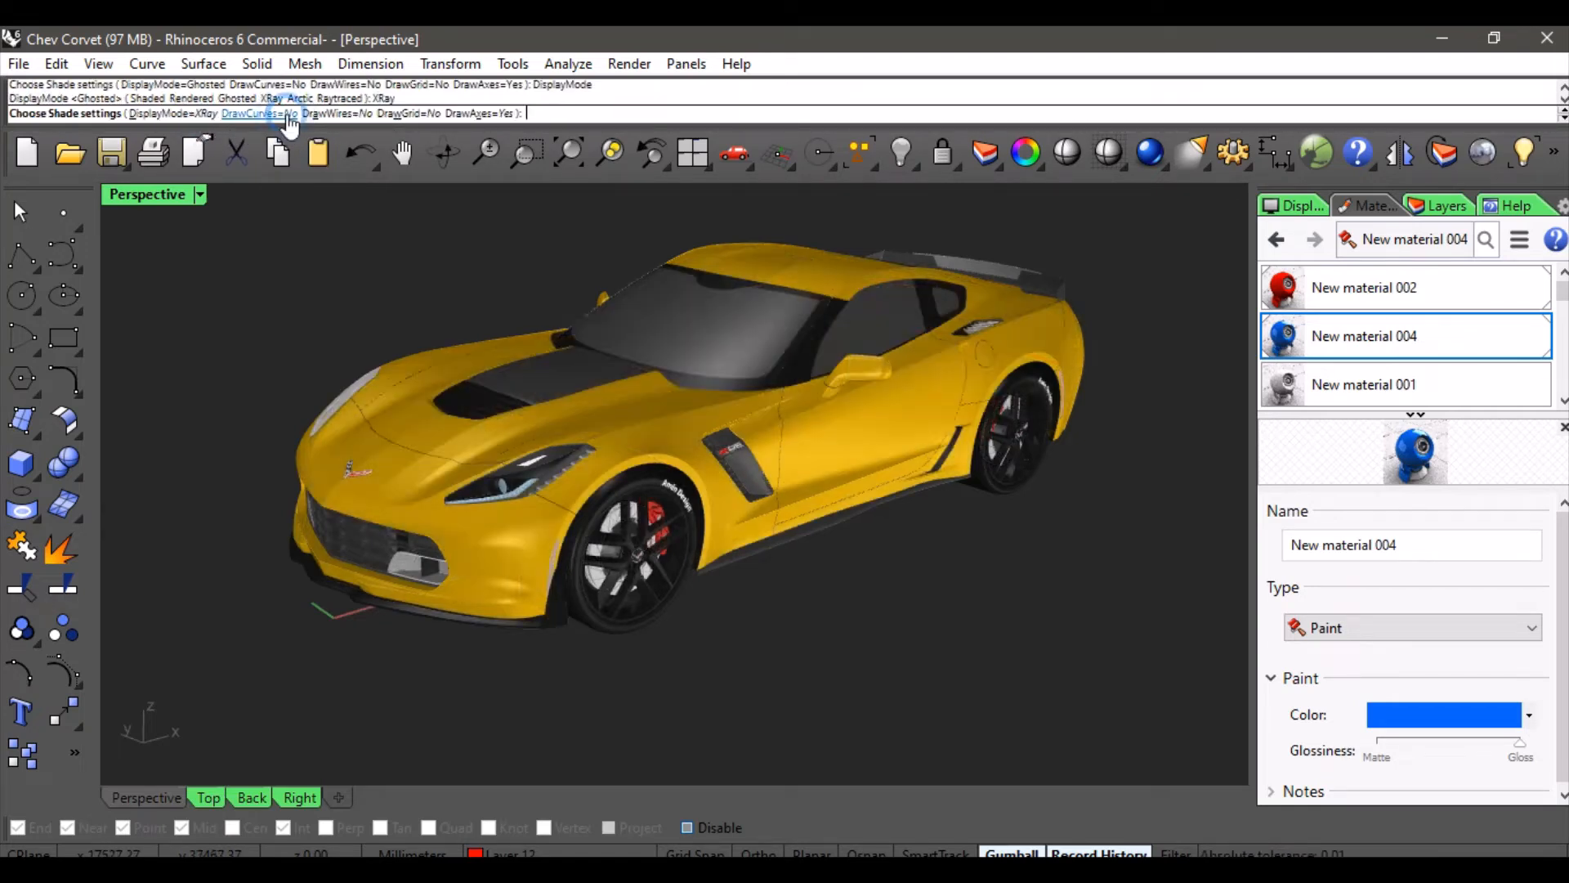
left_click(172, 114)
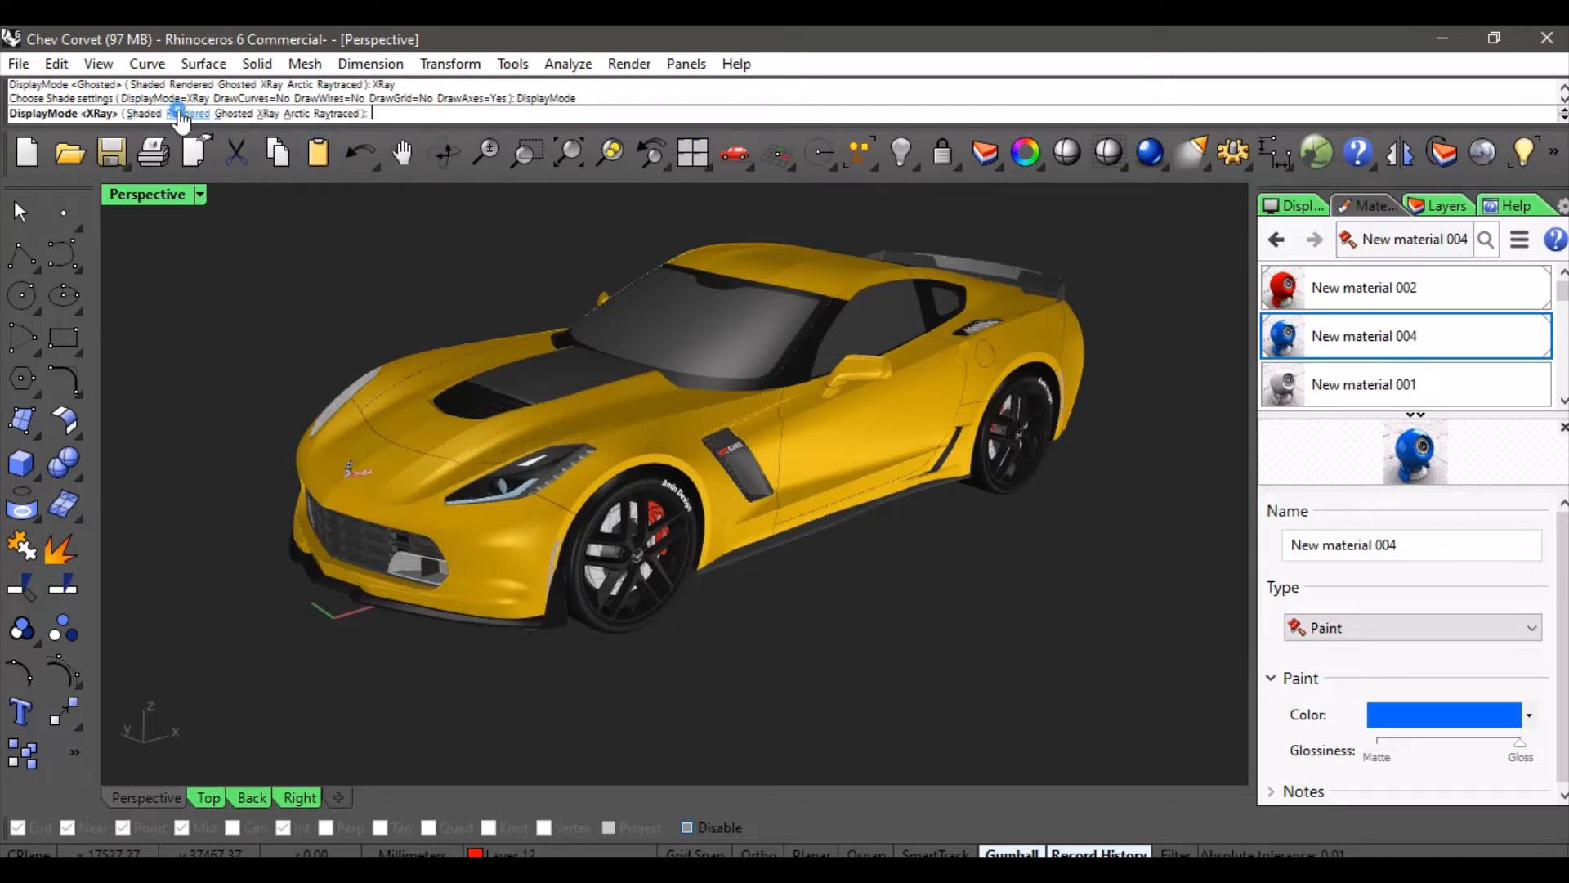
left_click(136, 113)
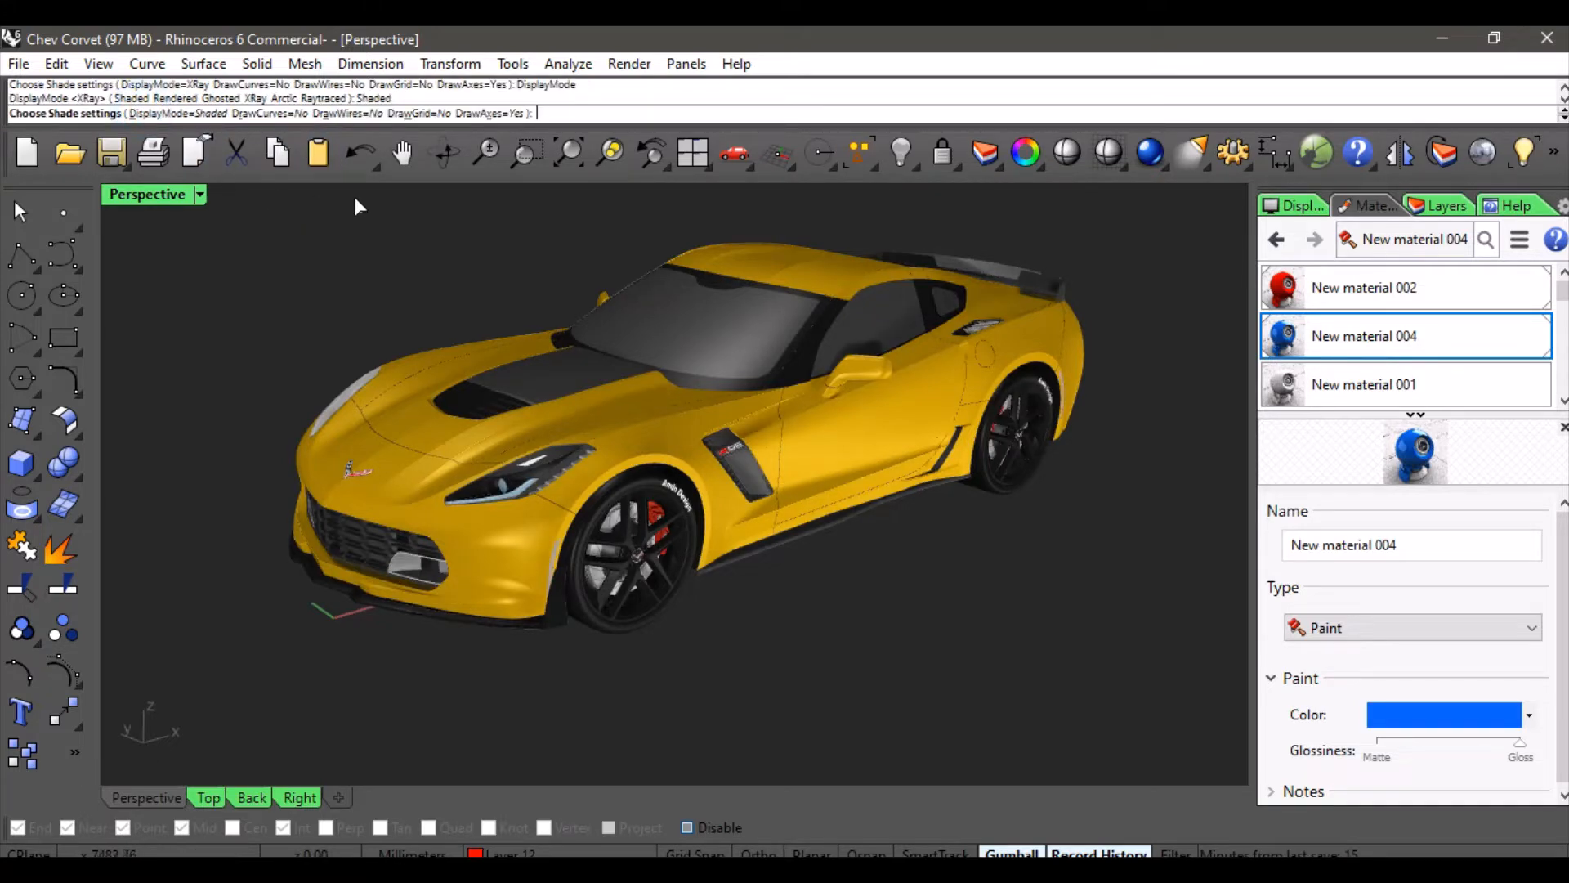
key("Return")
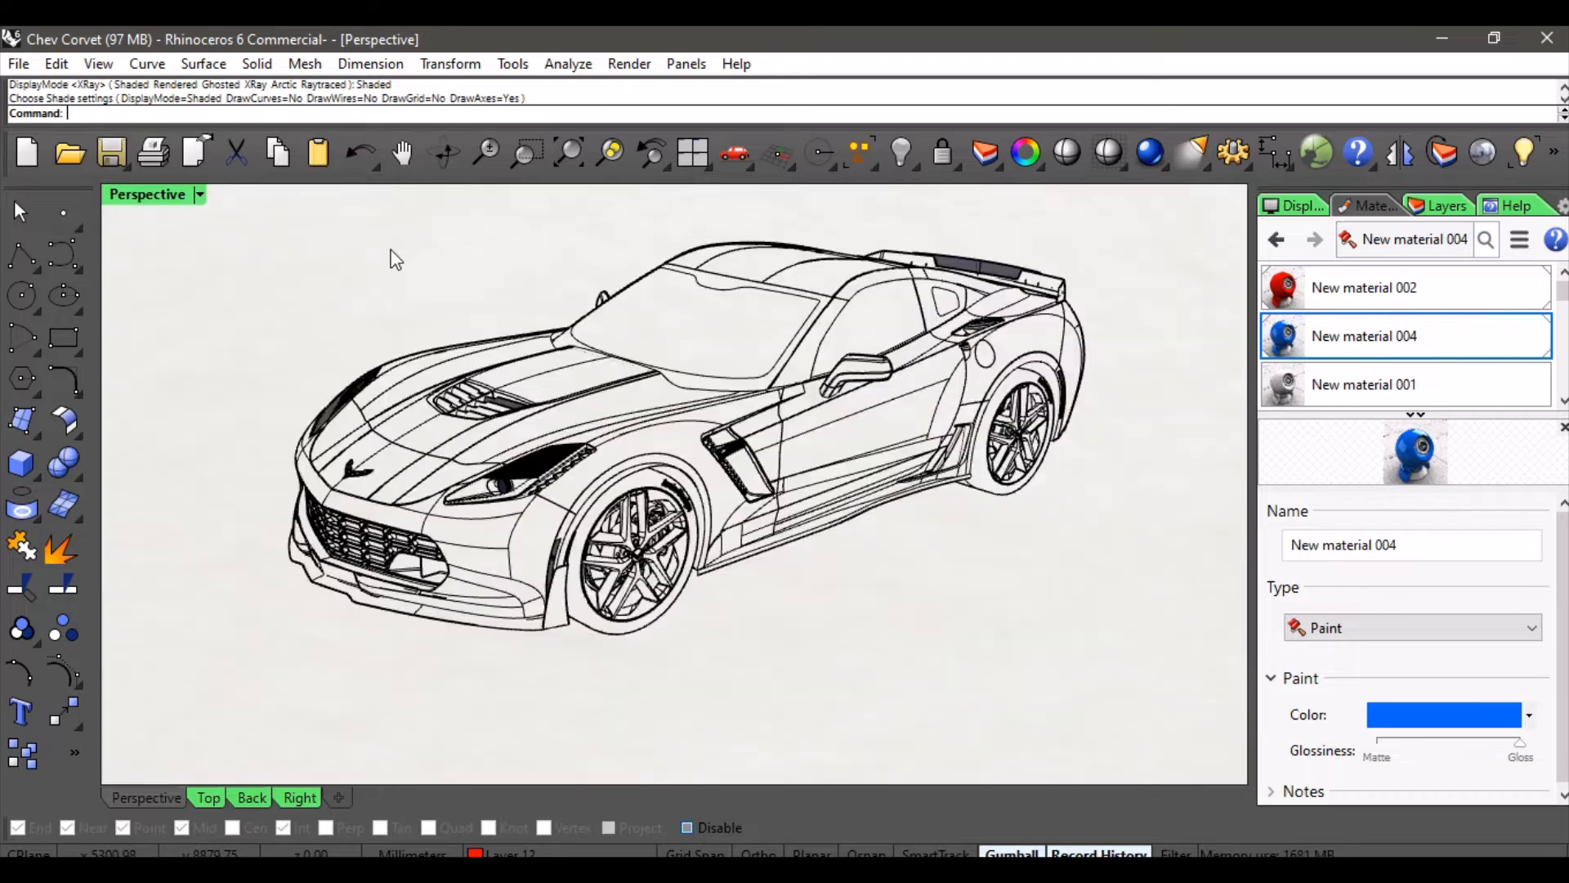
Switch the Perspective viewport to Shaded display
left_click(1112, 151)
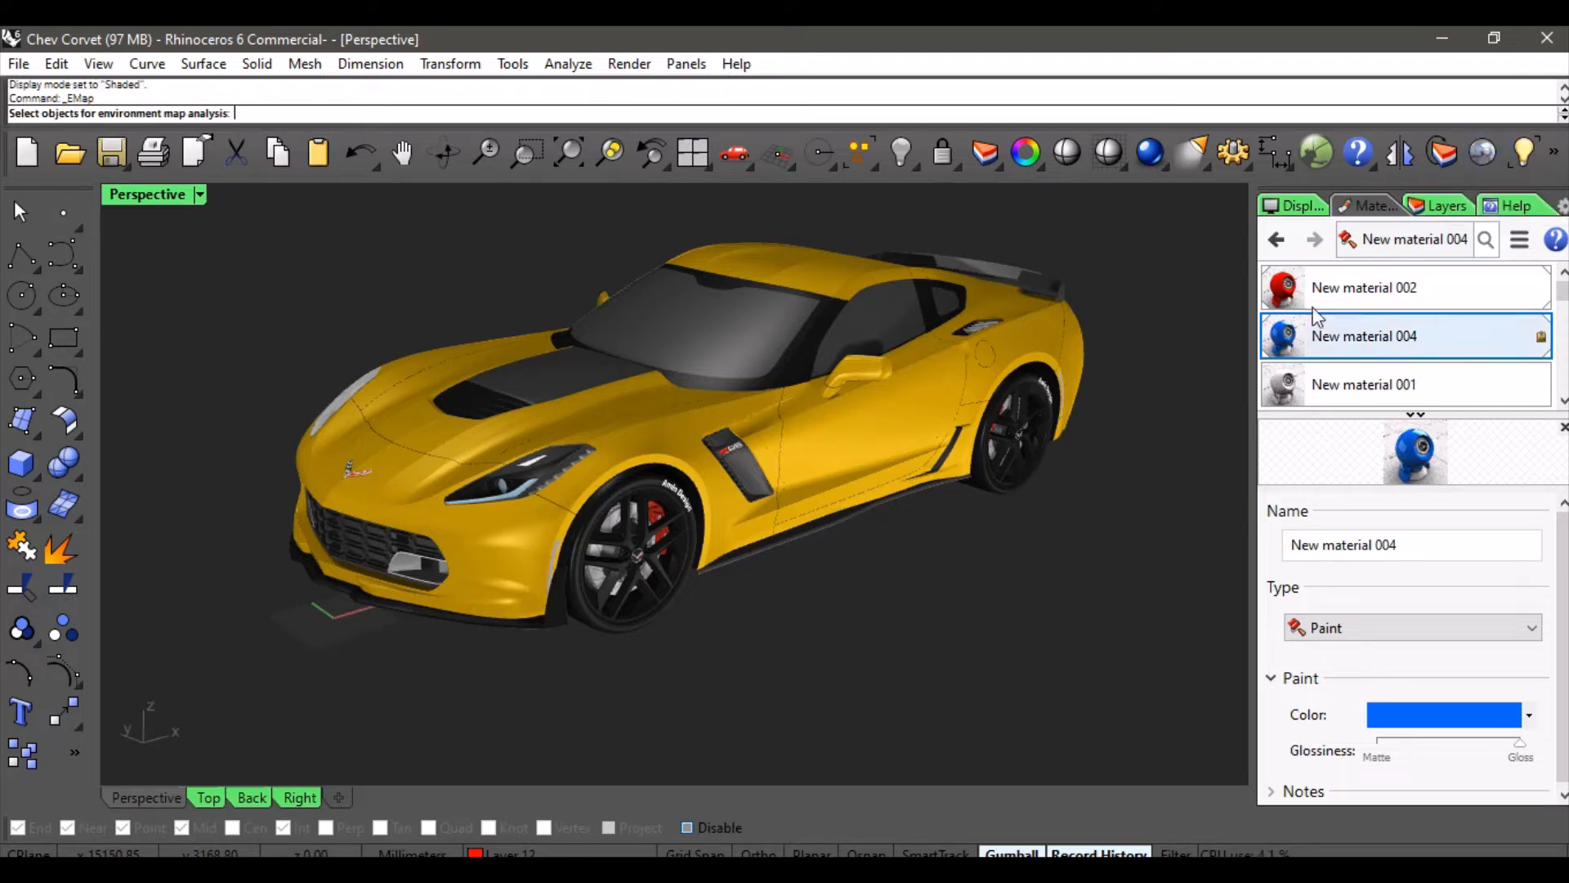
right_click(927, 340)
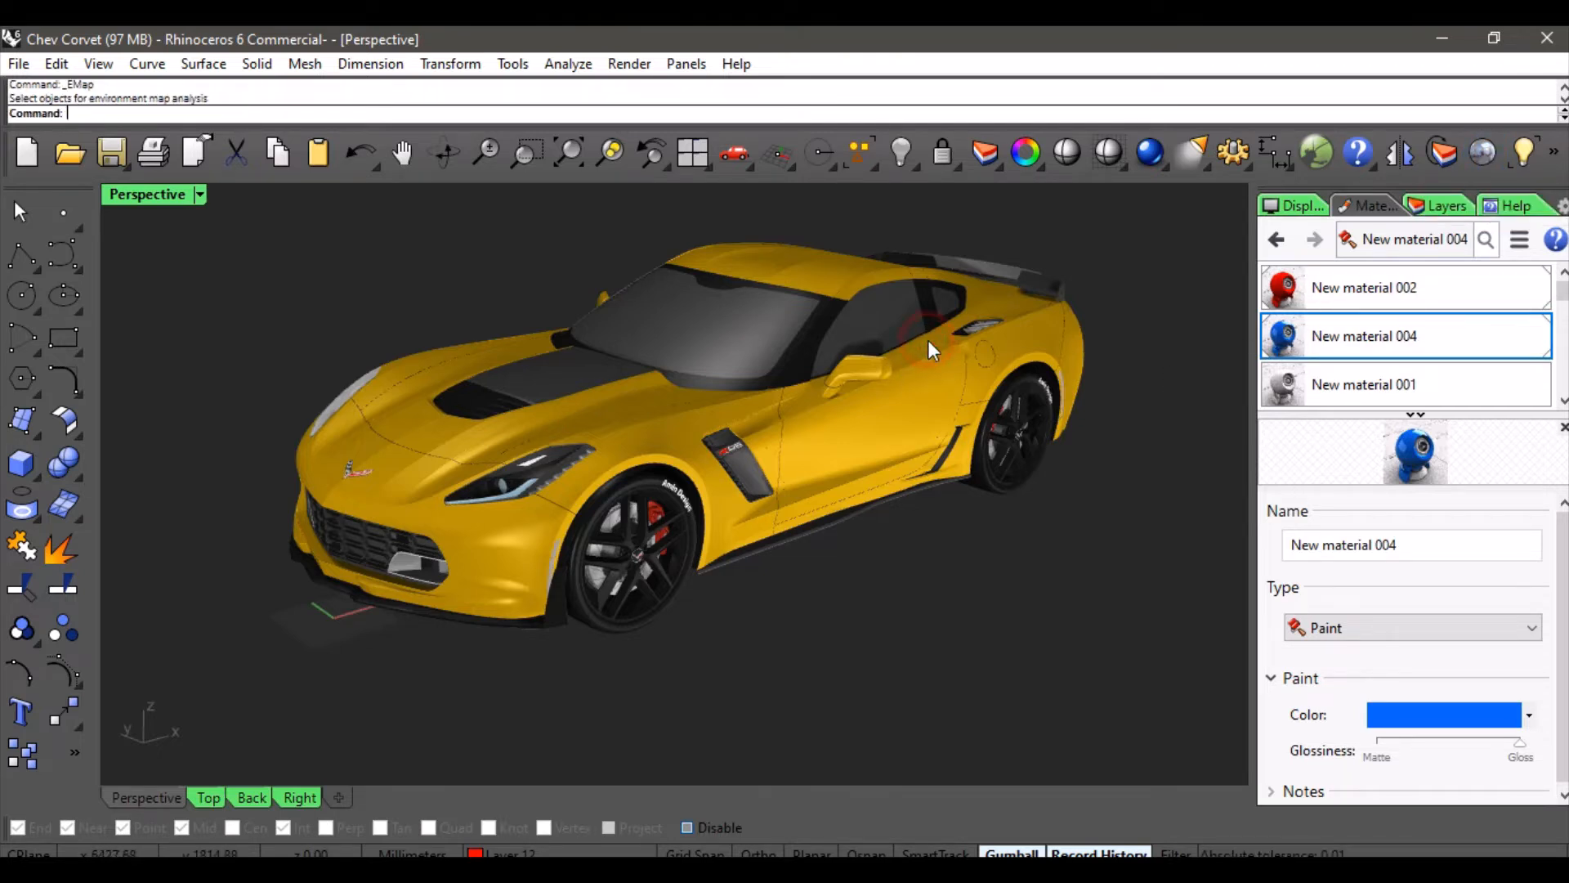
left_click(1122, 324)
Start an environment map analysis (EMap) and select the car's front fender panel around the near front wheel
left_click(1486, 154)
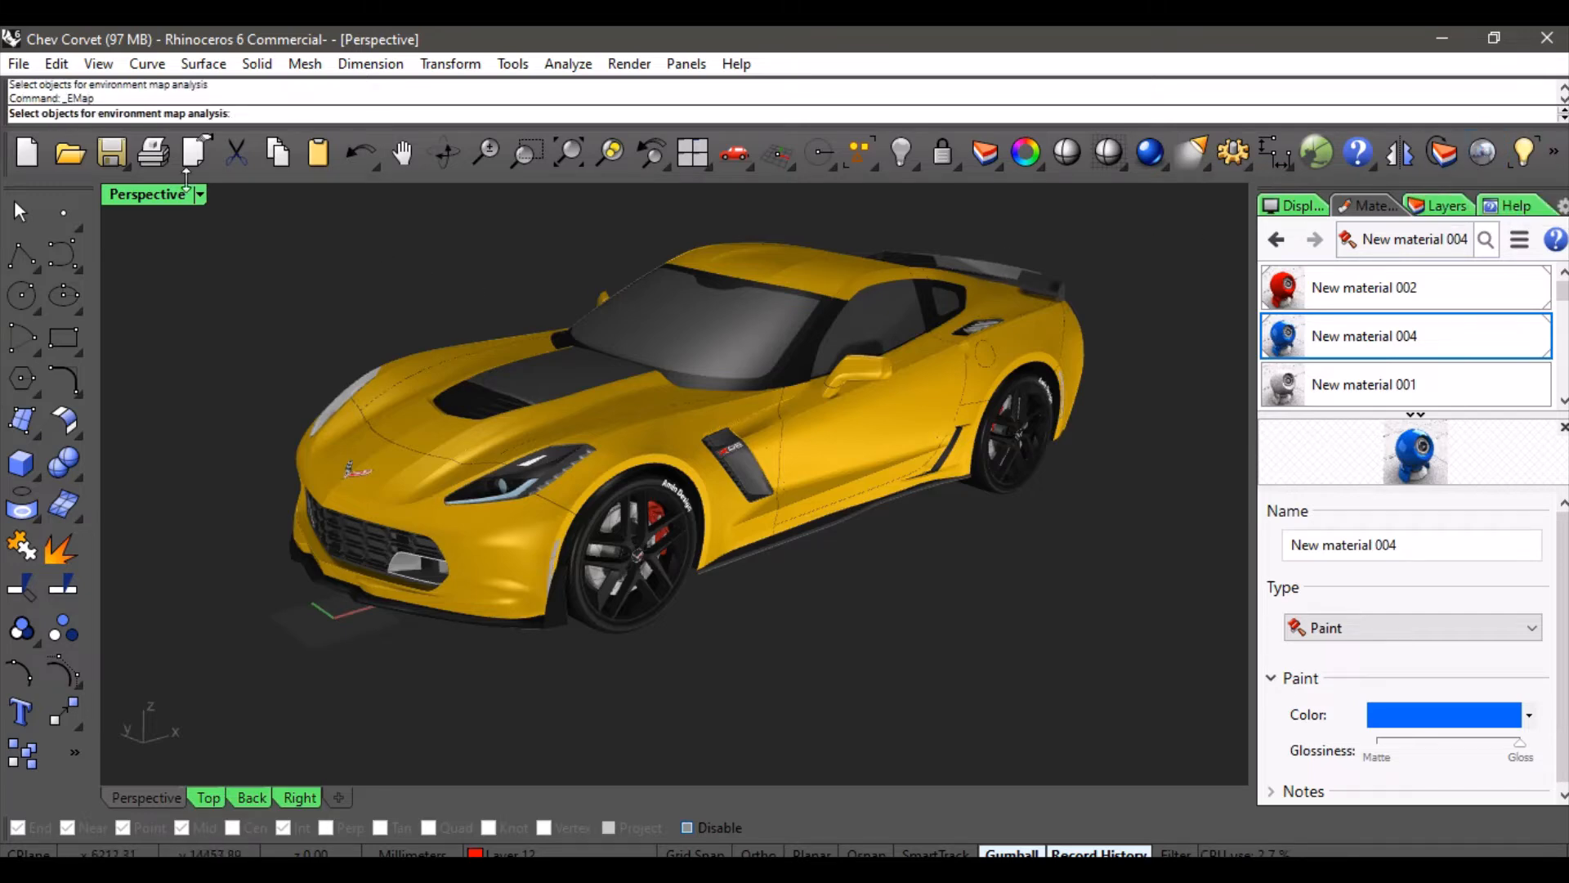
right_click_drag(633, 461, 717, 399)
scroll(695, 505, "up", 3)
right_click_drag(716, 556, 710, 486)
scroll(680, 531, "up", 3)
left_click(742, 400)
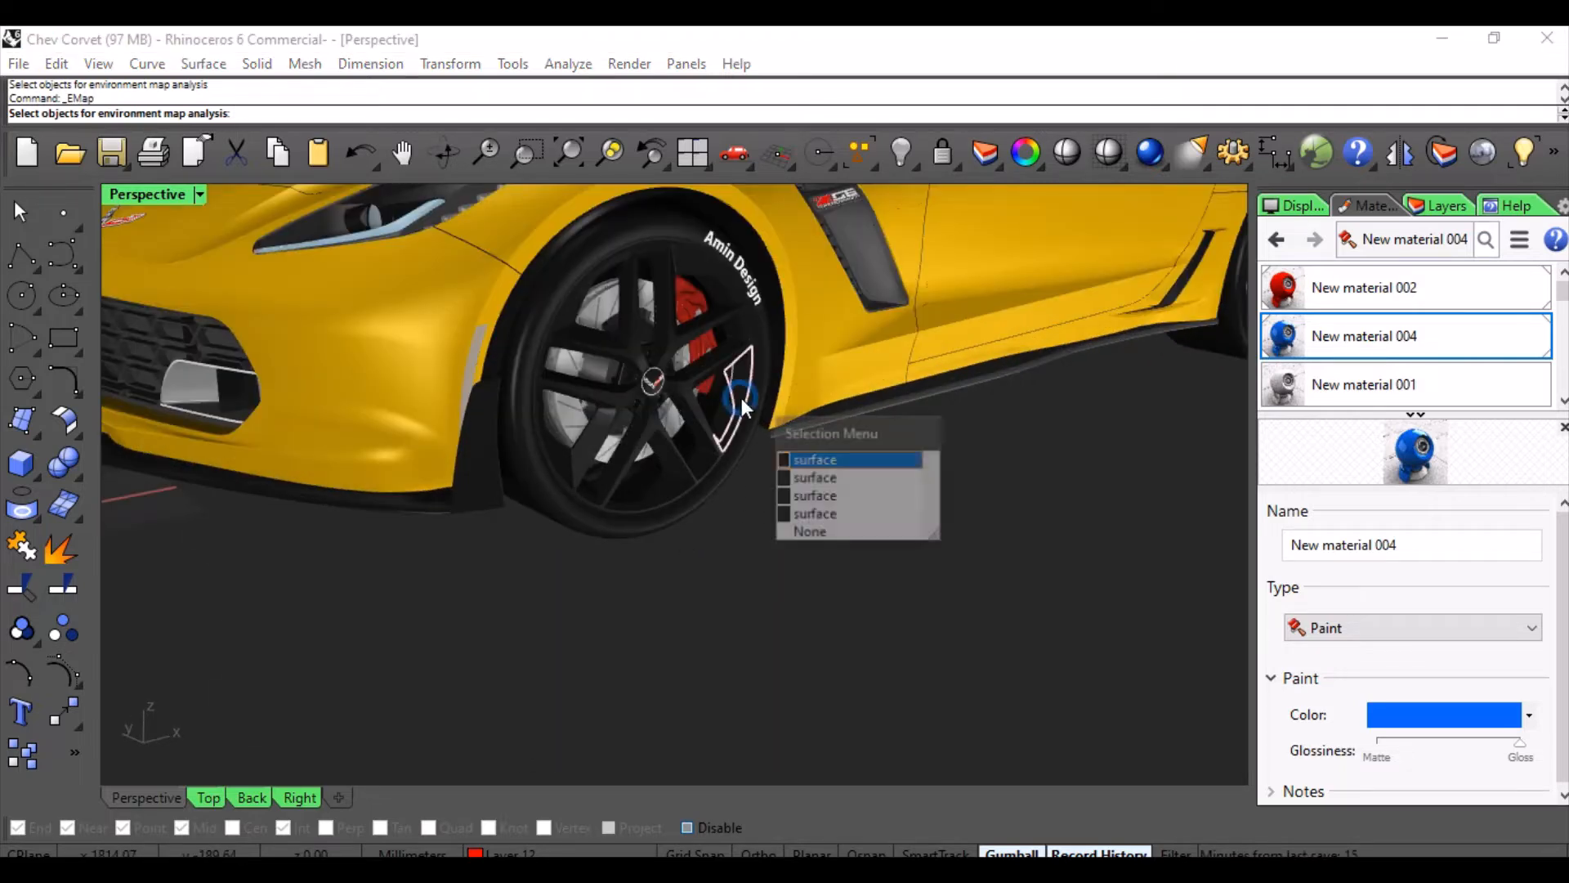
left_click(741, 337)
left_click(741, 325)
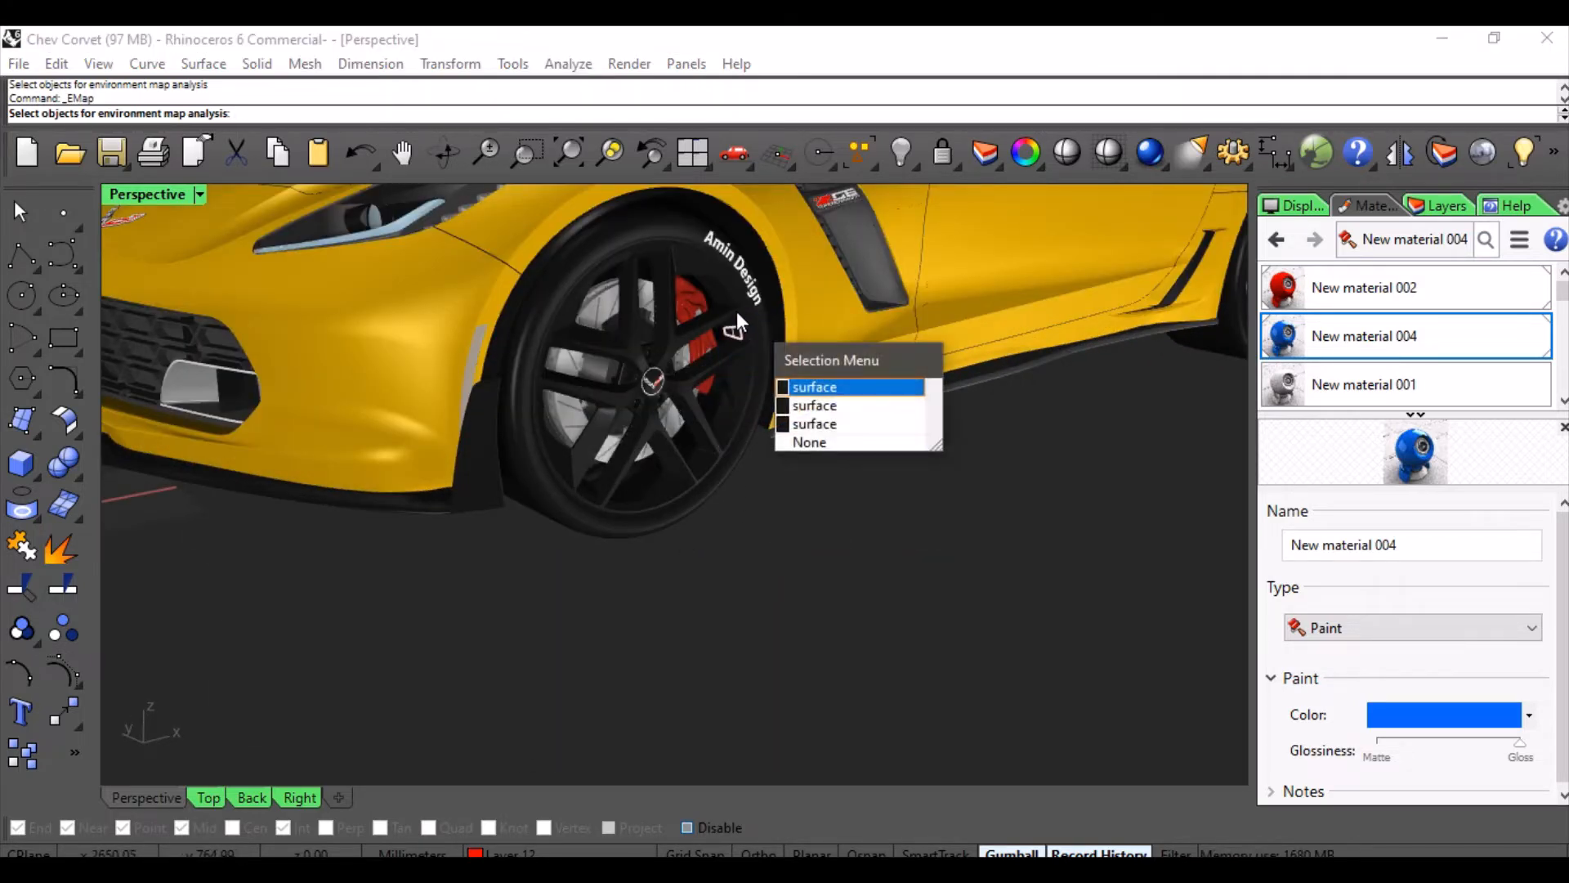
left_click(523, 204)
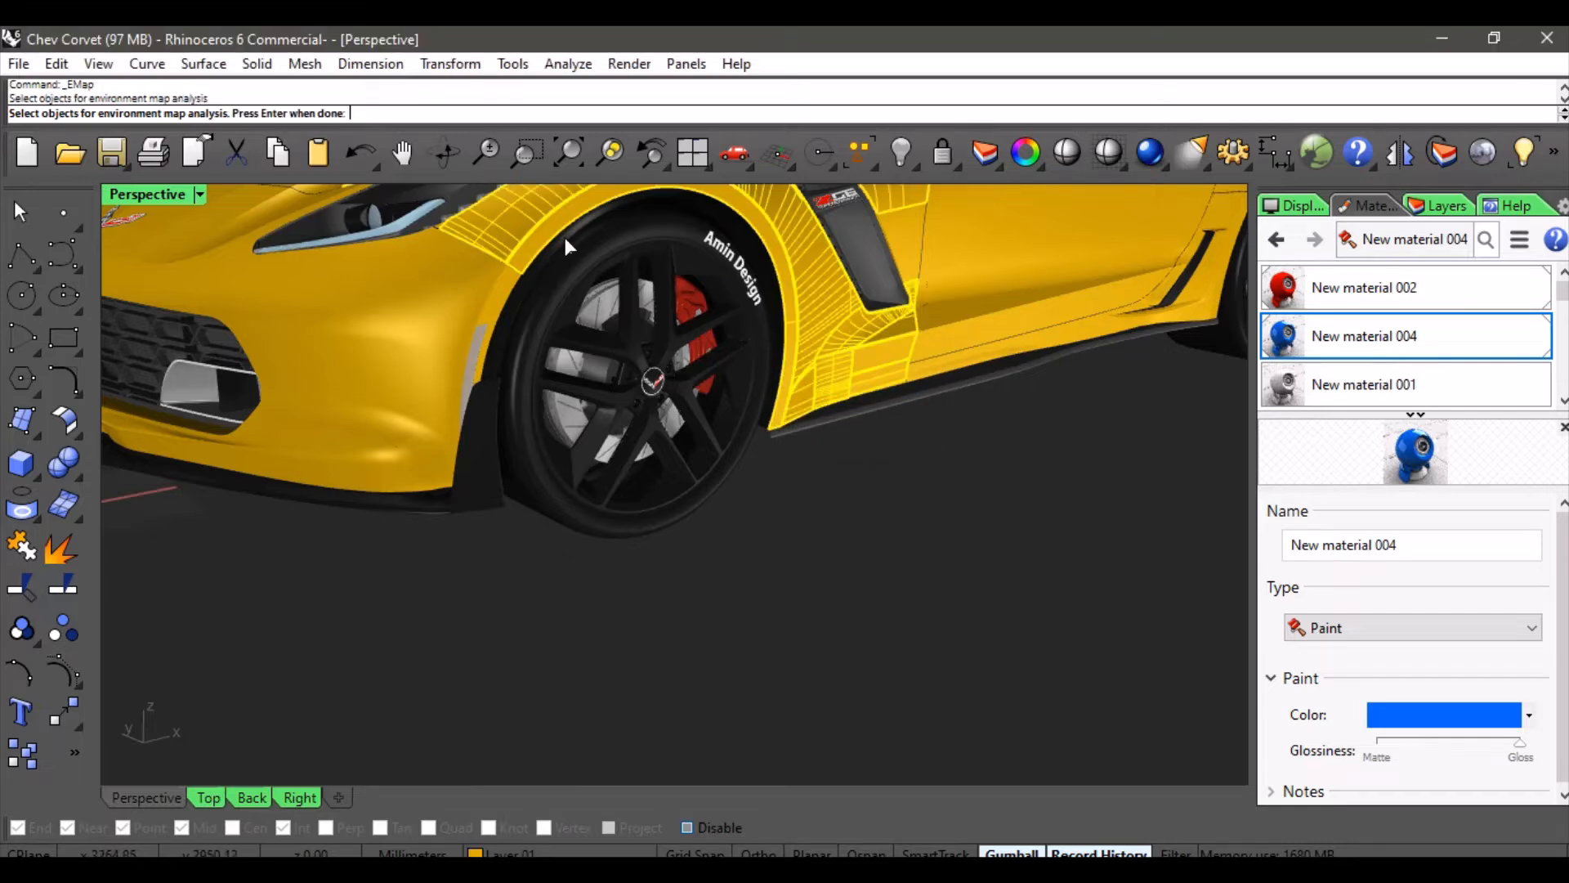
Add the front bumper to the selection and apply the environment map analysis to both body panels
right_click_drag(796, 485, 785, 528, "shift")
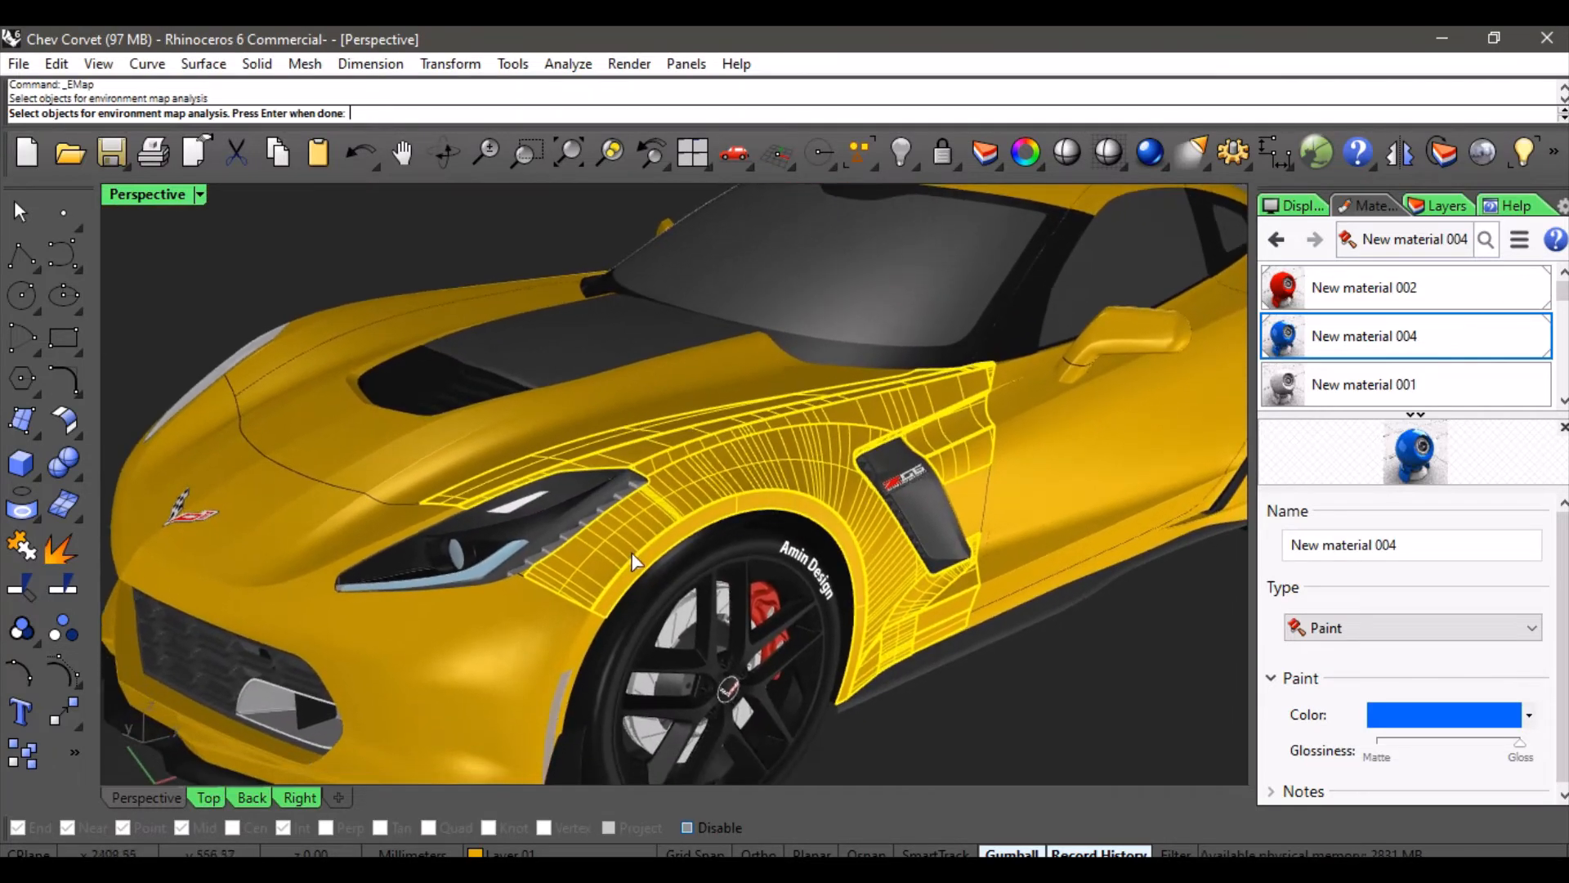
left_click(493, 616)
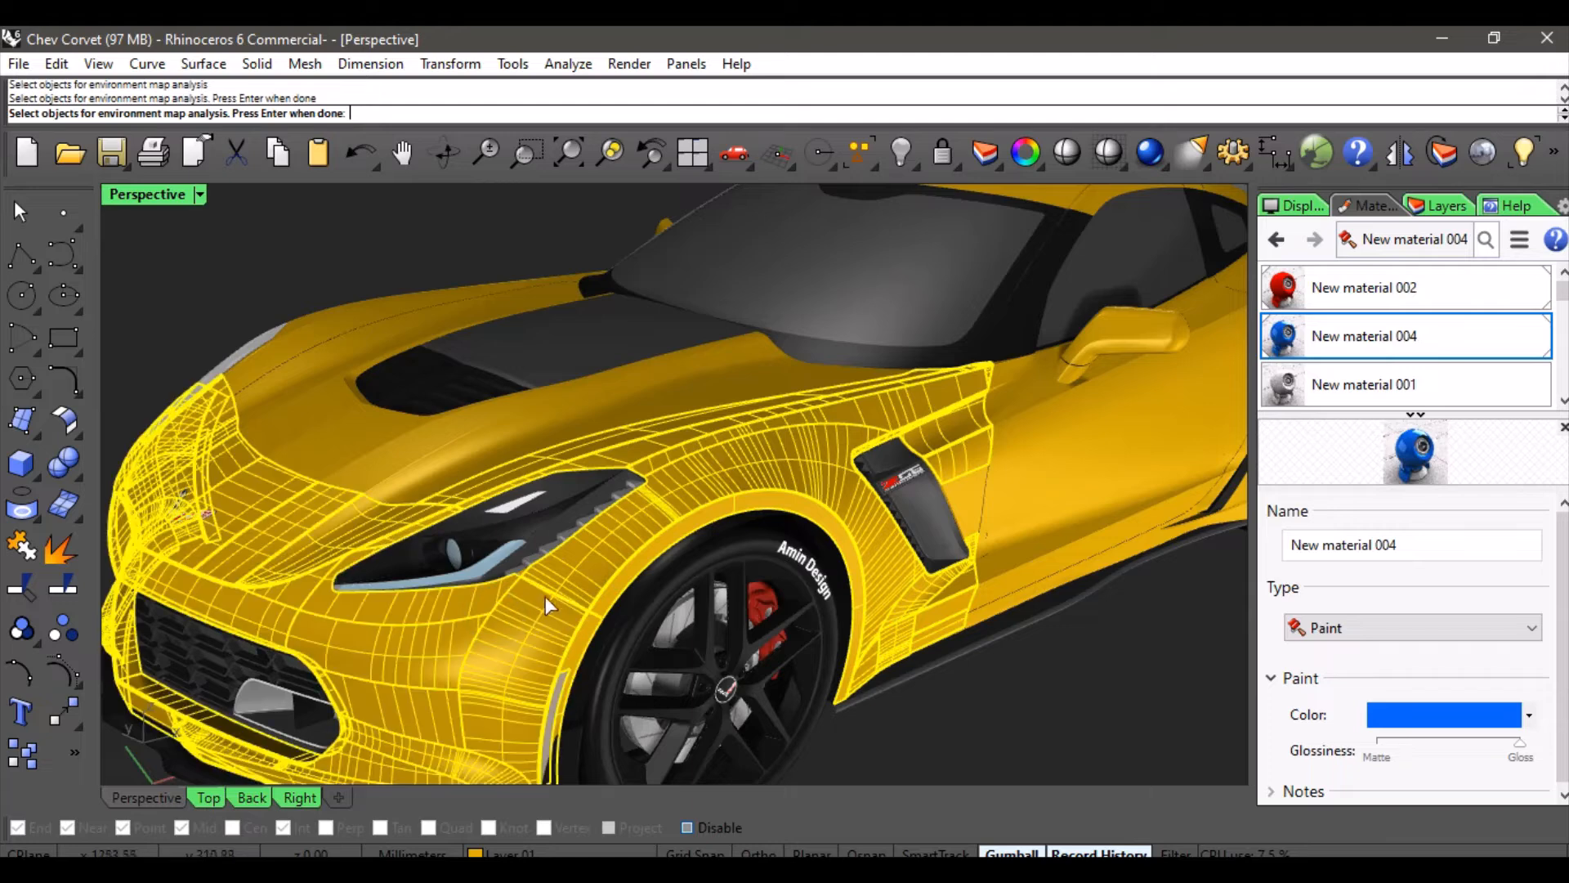
right_click_drag(624, 581, 674, 531, "shift")
key("Return")
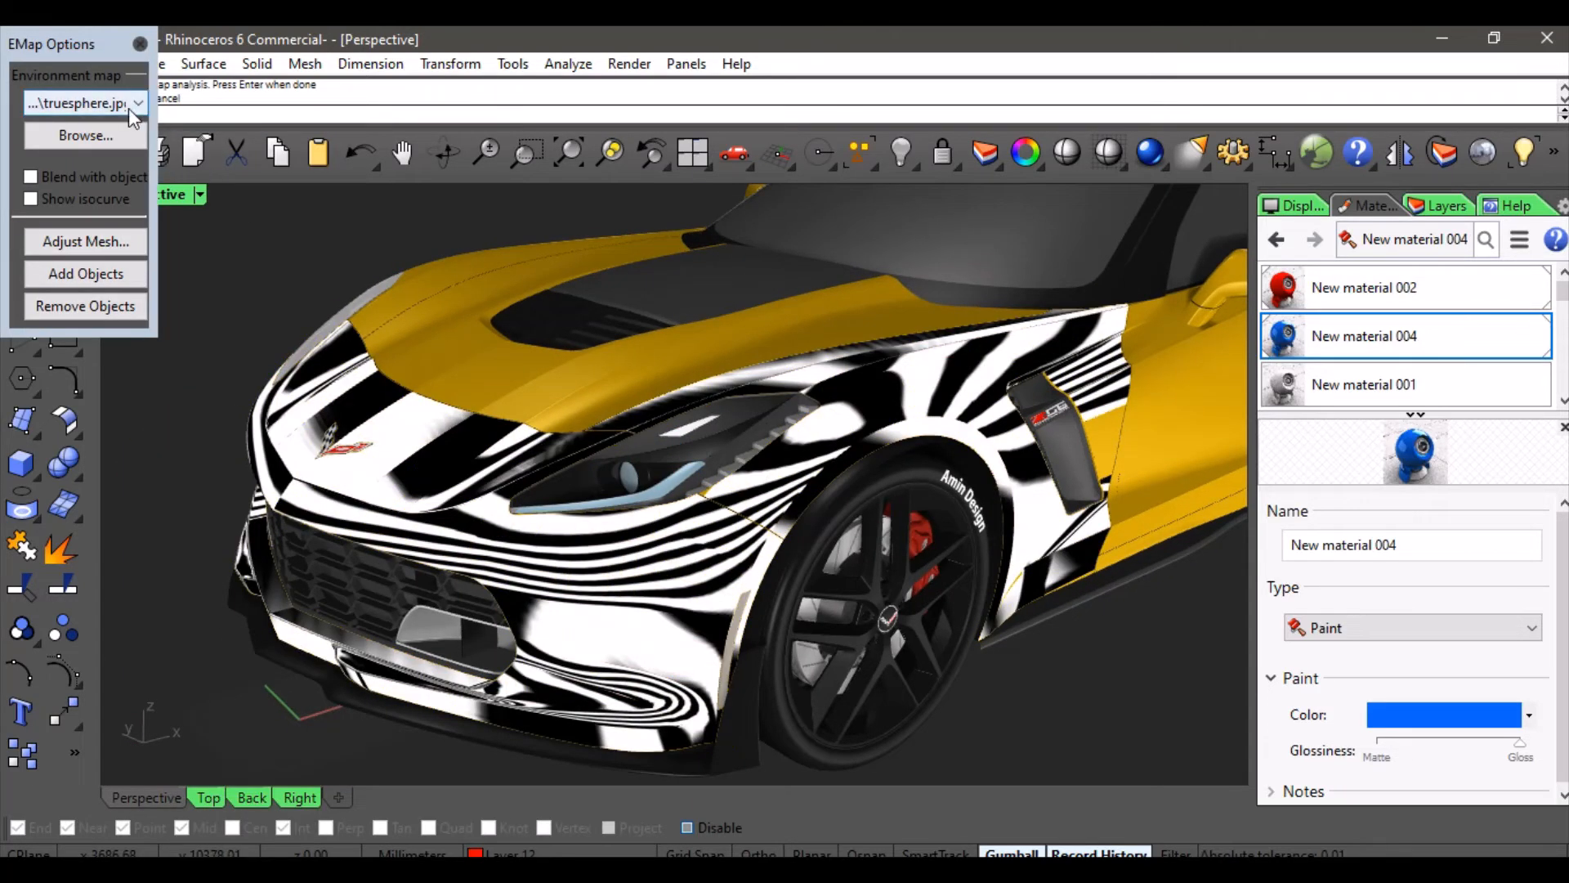
Set the environment map to the polished_gold image and inspect its reflections on the front of the car
left_click(130, 107)
left_click(128, 147)
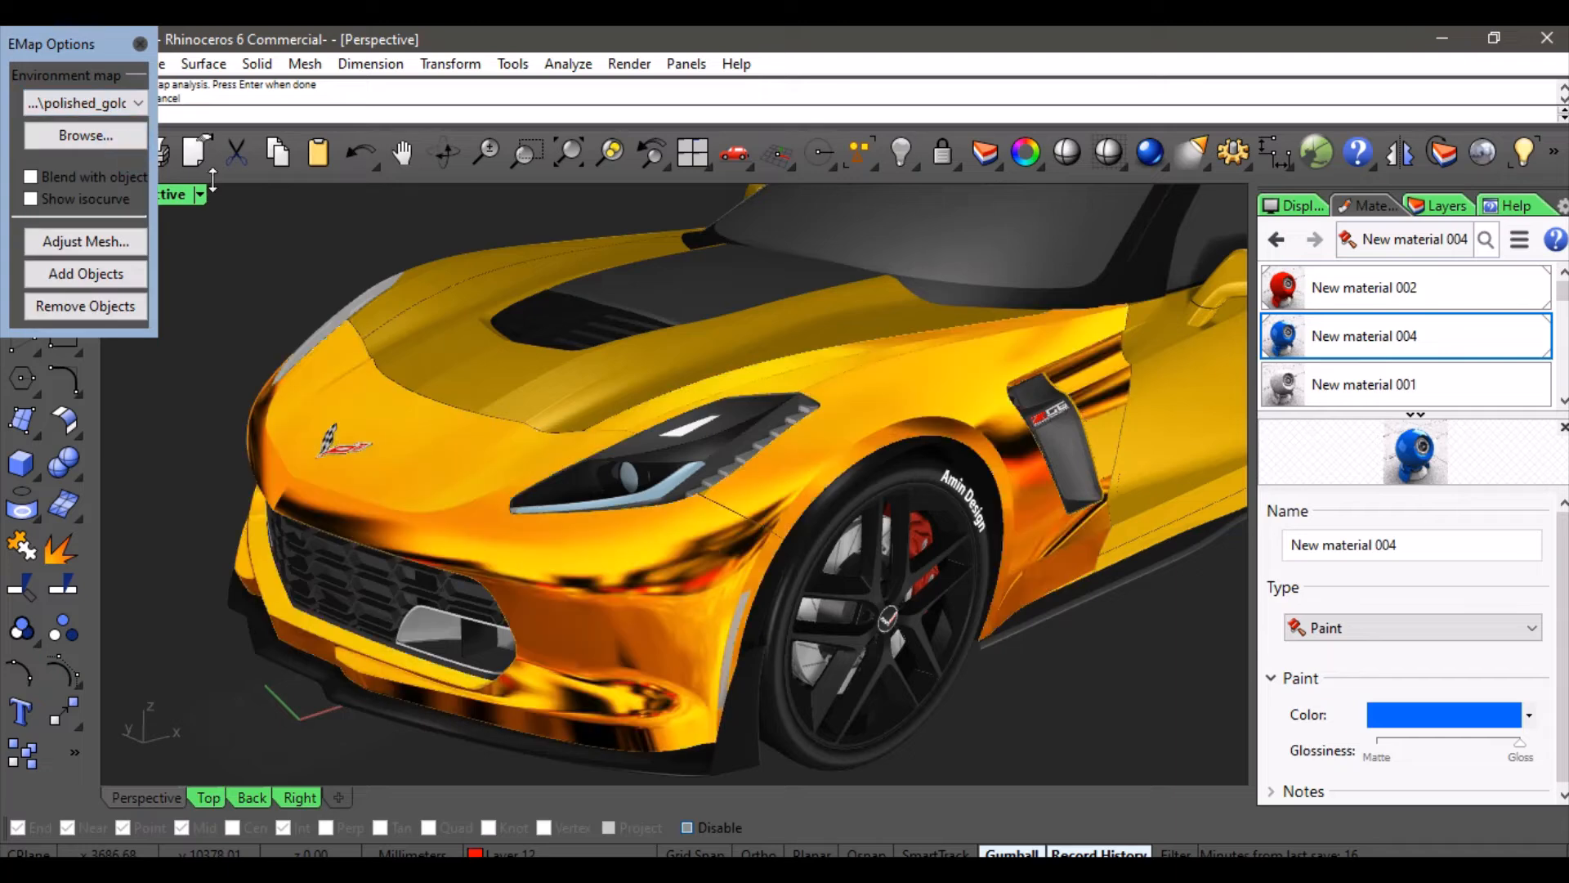
scroll(699, 297, "down", 3)
right_click_drag(763, 326, 664, 304)
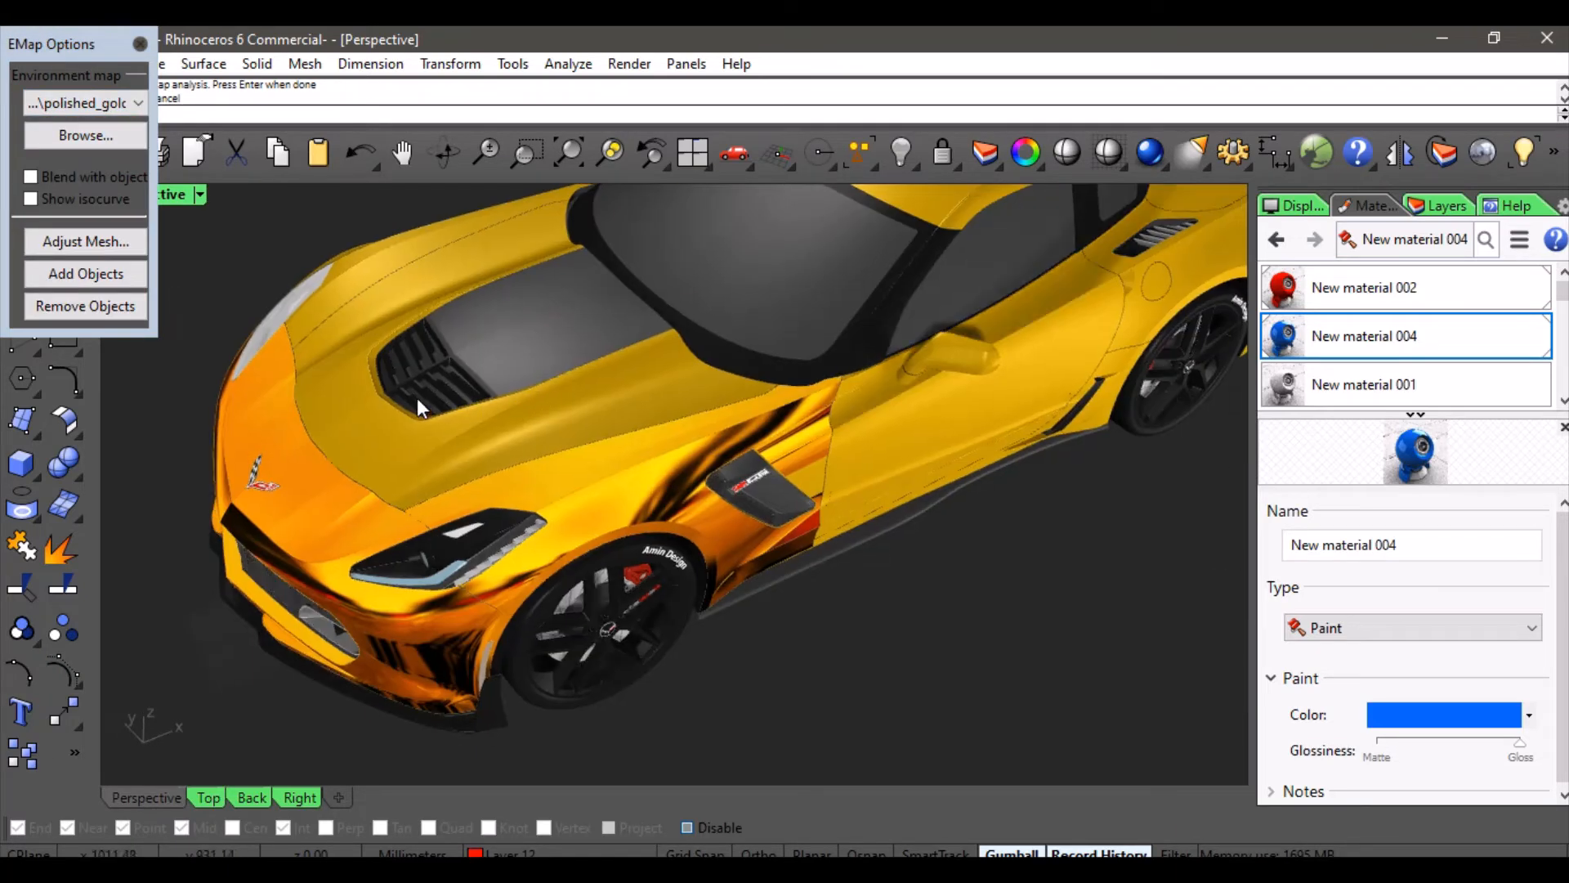
mouse_move(421, 398)
right_mouse_down()
mouse_move(550, 410)
mouse_move(549, 368)
mouse_move(462, 337)
right_mouse_up()
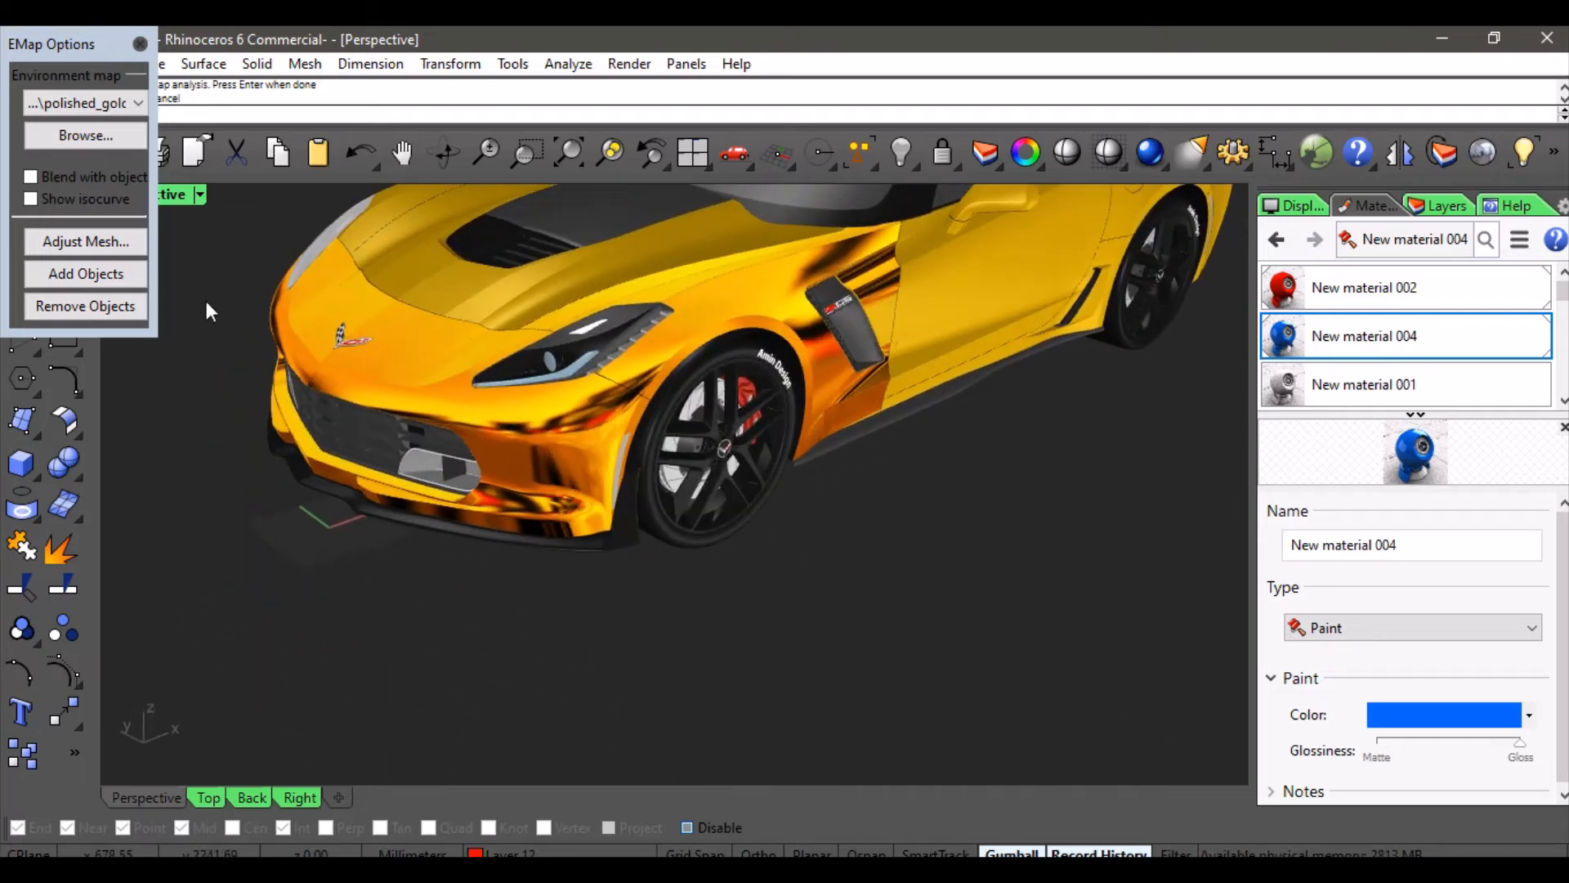
Change the environment map to Sunset.jpg, and replace it with the sunroom 1 image
left_click(84, 104)
left_click(94, 161)
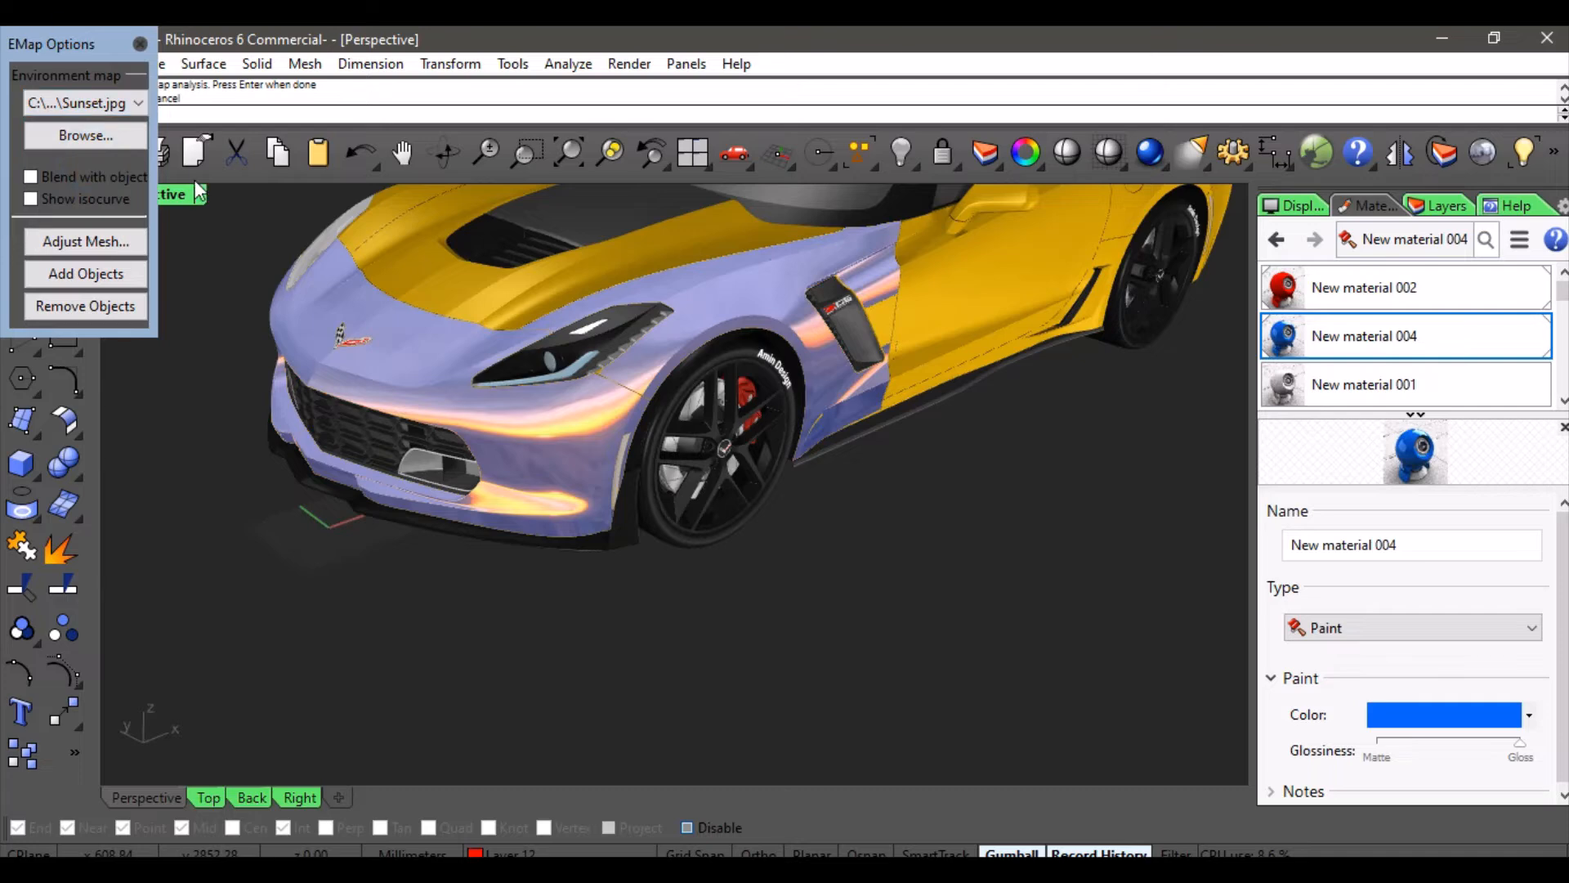
left_click(65, 104)
left_click(78, 171)
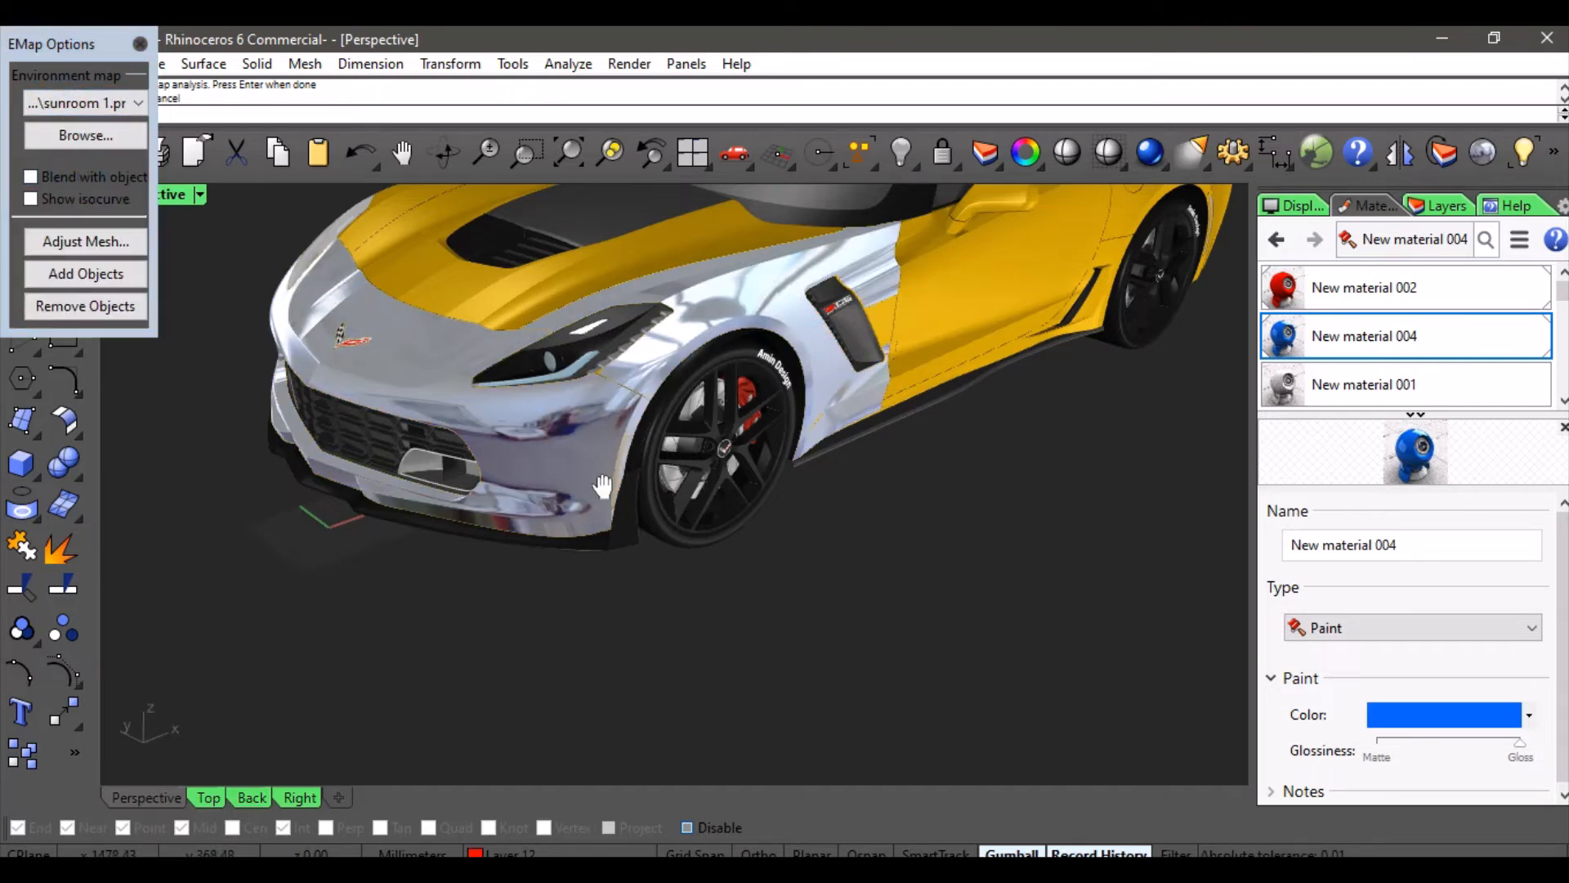
right_click_drag(594, 479, 556, 673, "shift")
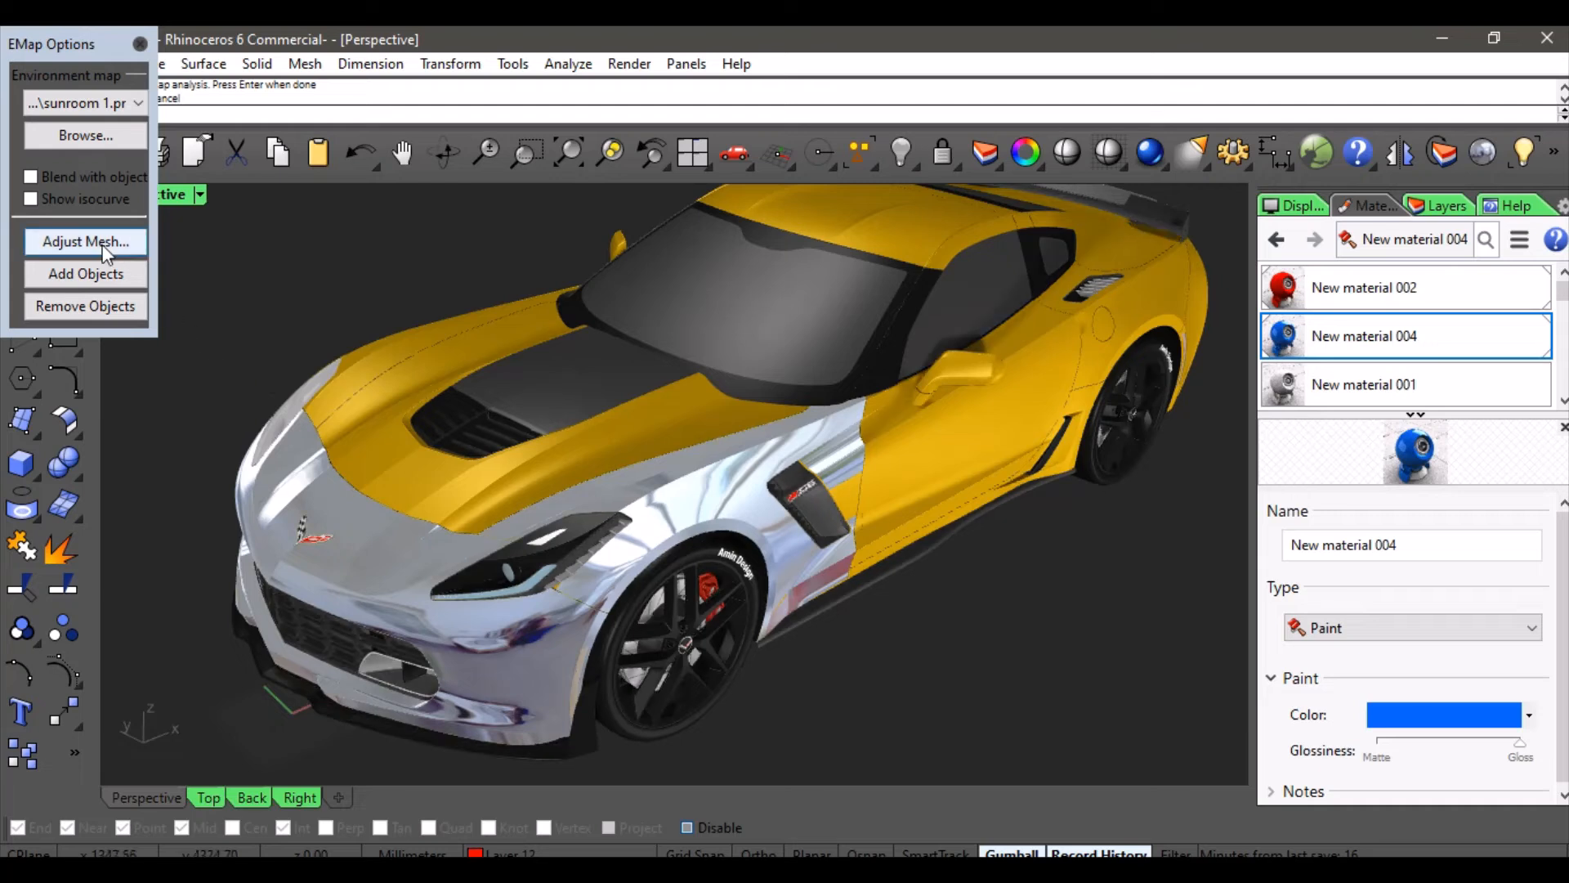
Add the hood, the near door, the lower side panel and the roof to the environment map analysis
left_click(100, 274)
left_click(567, 466)
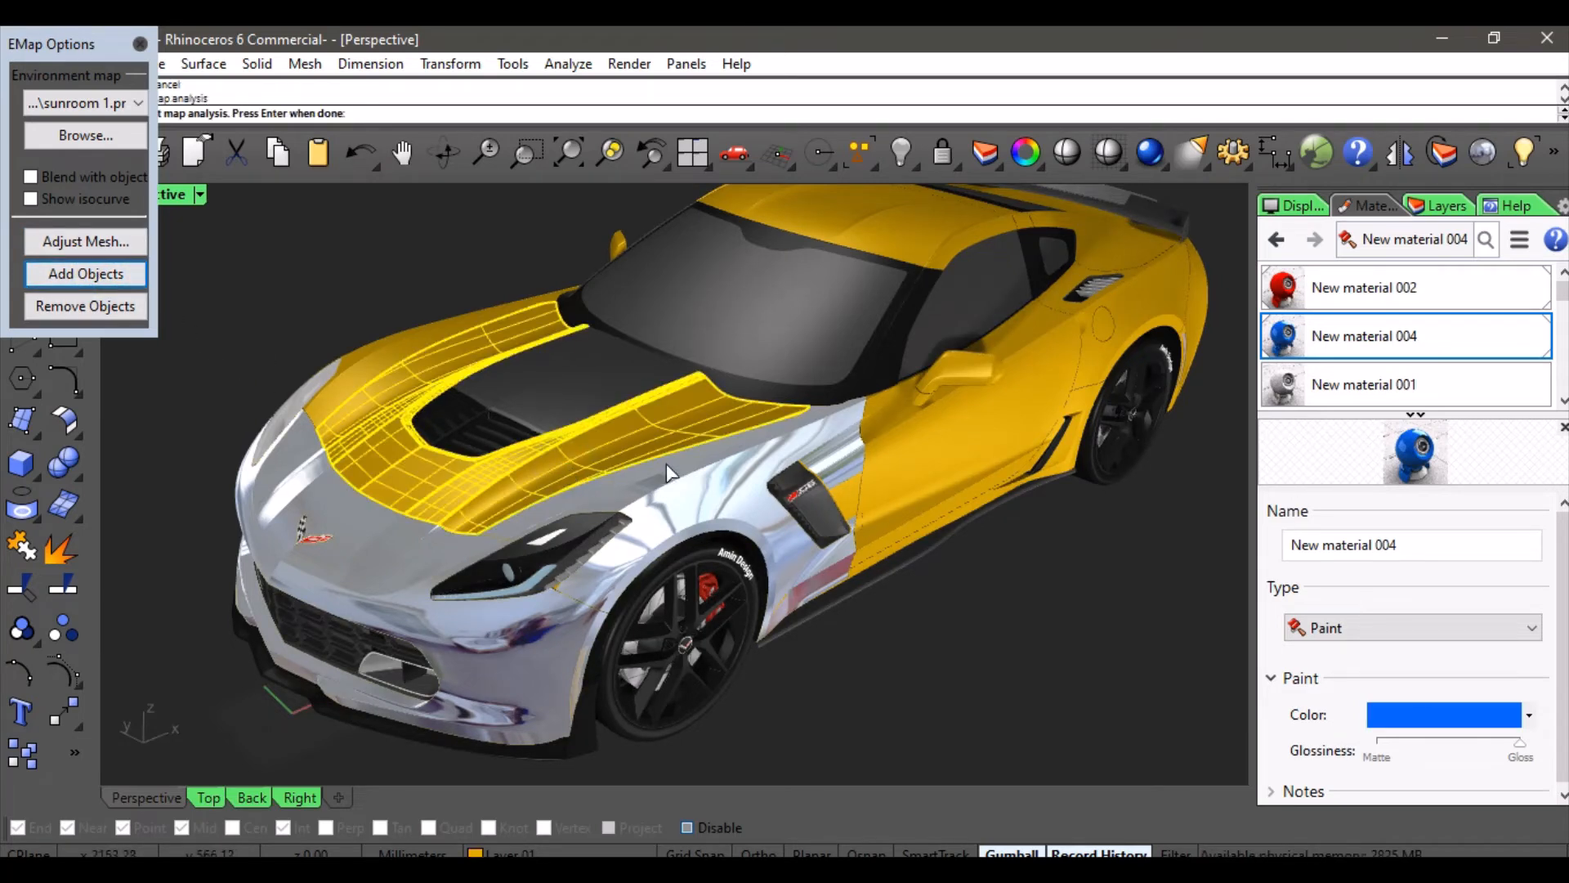
left_click(876, 472)
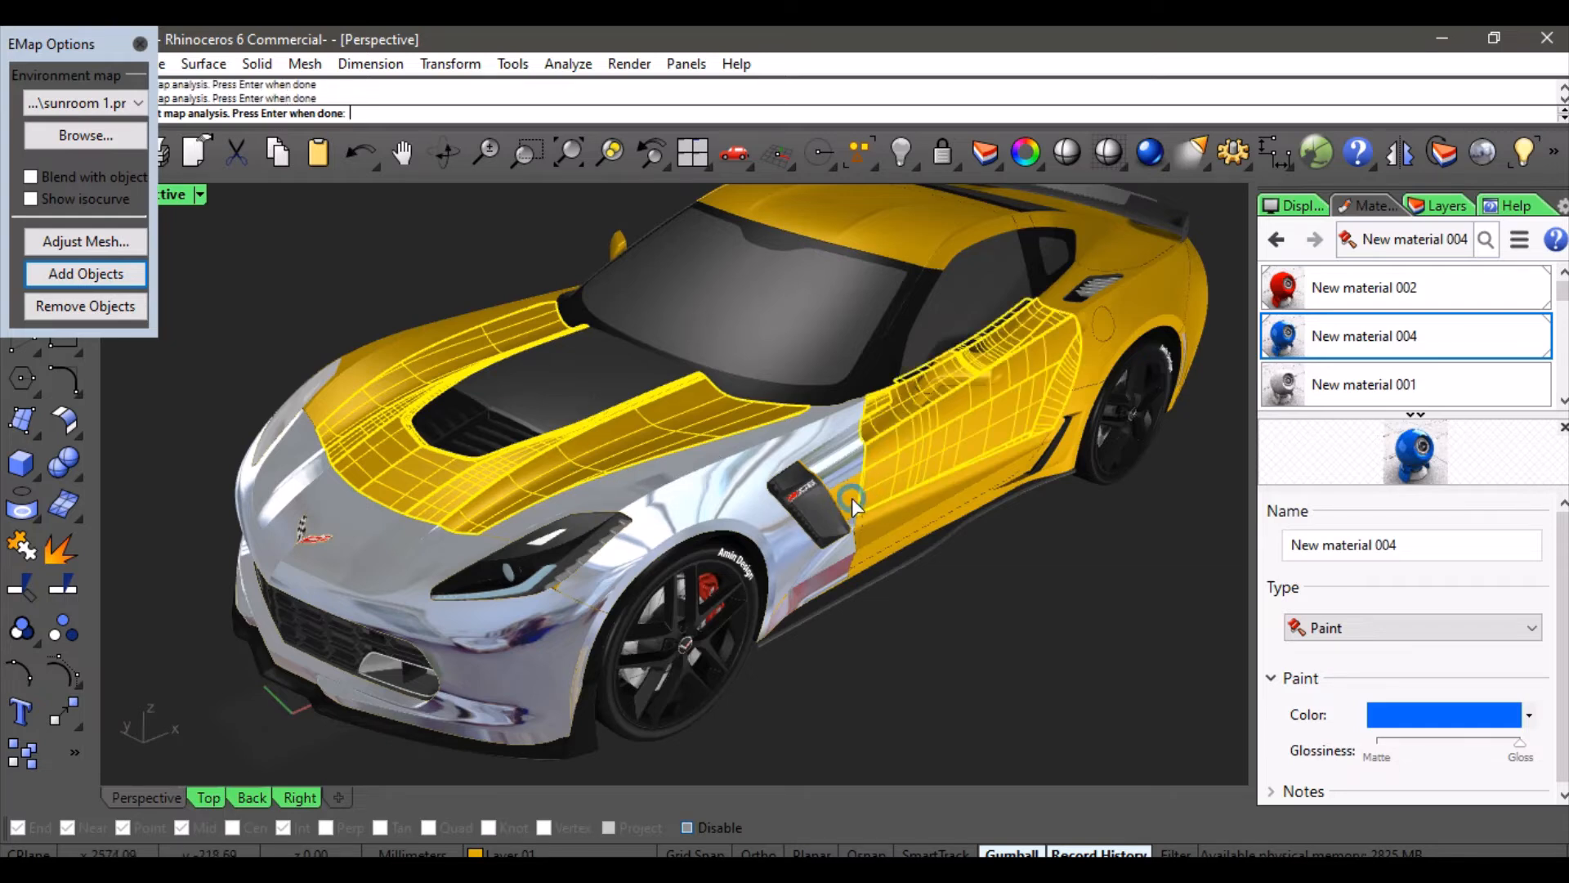
left_click(883, 520)
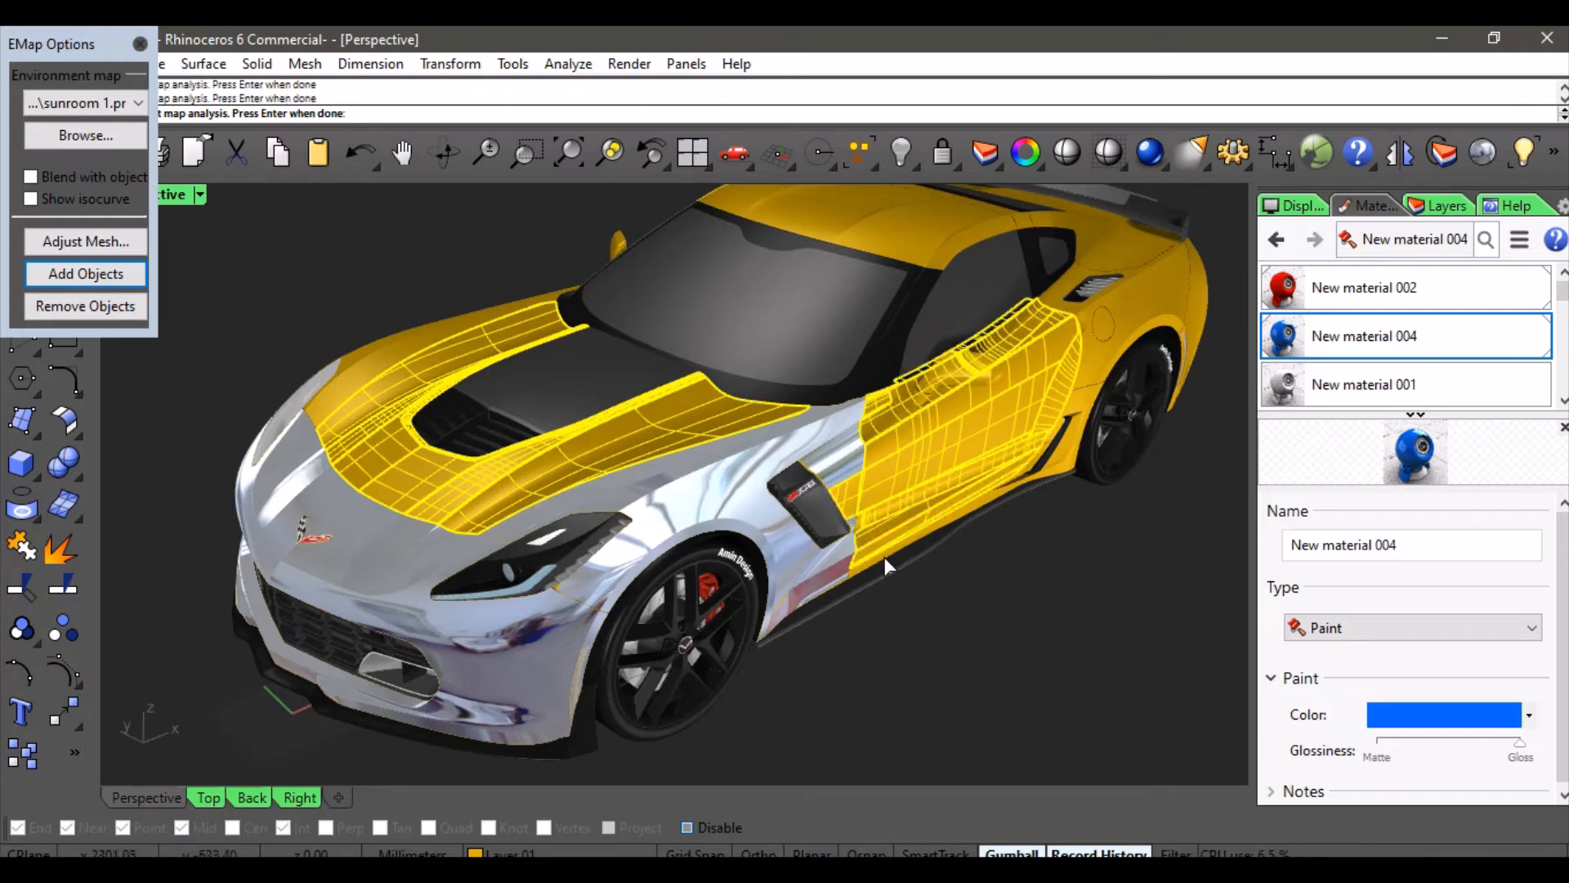
left_click(900, 236)
left_click(837, 211)
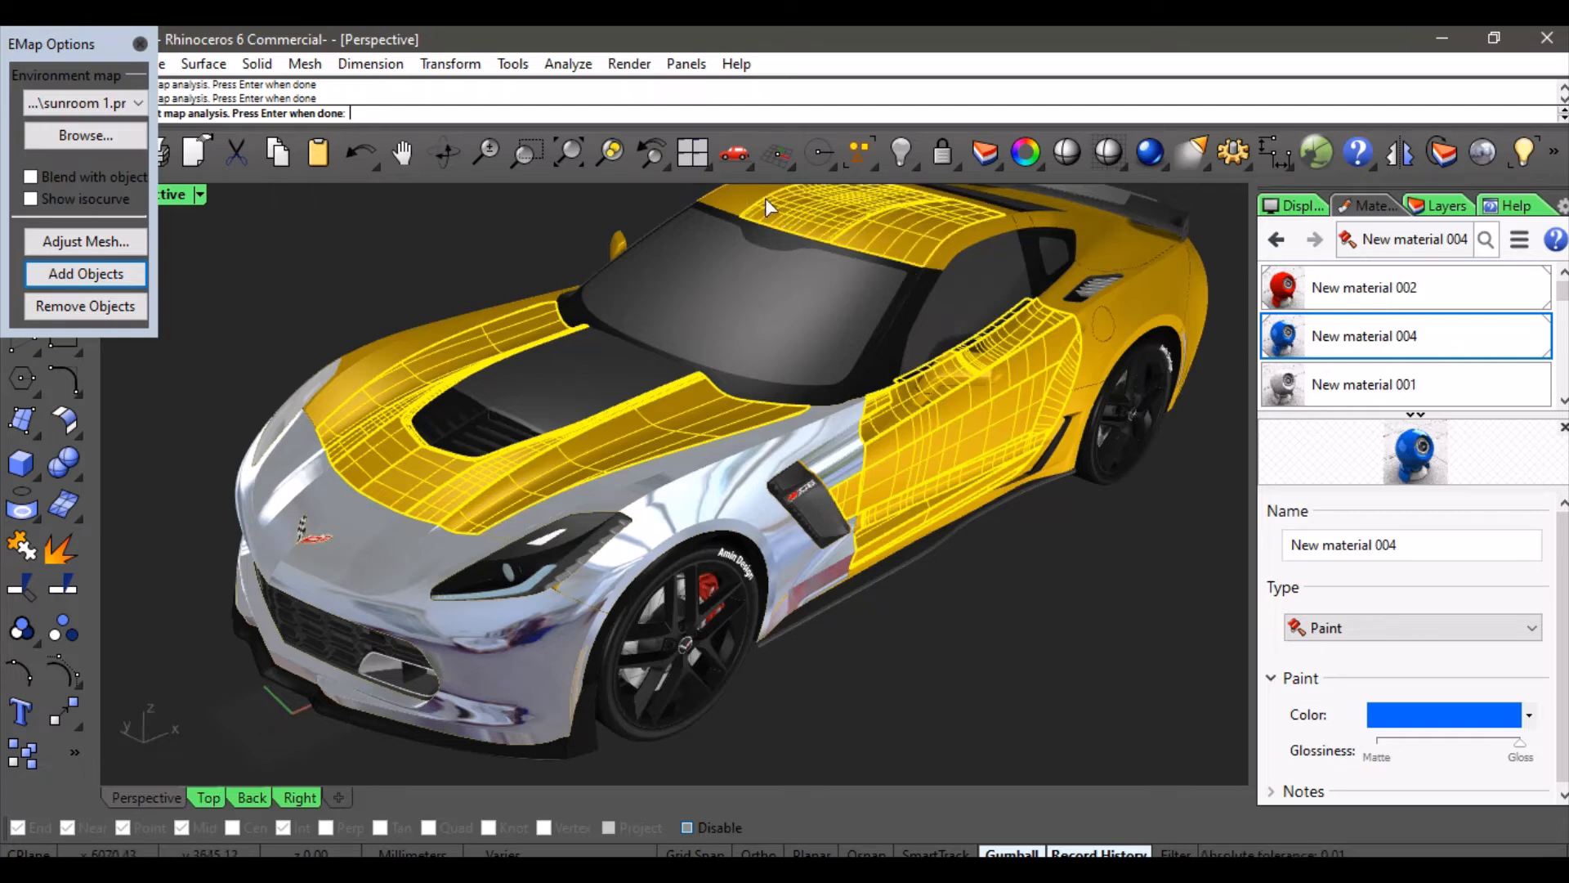
key("Return")
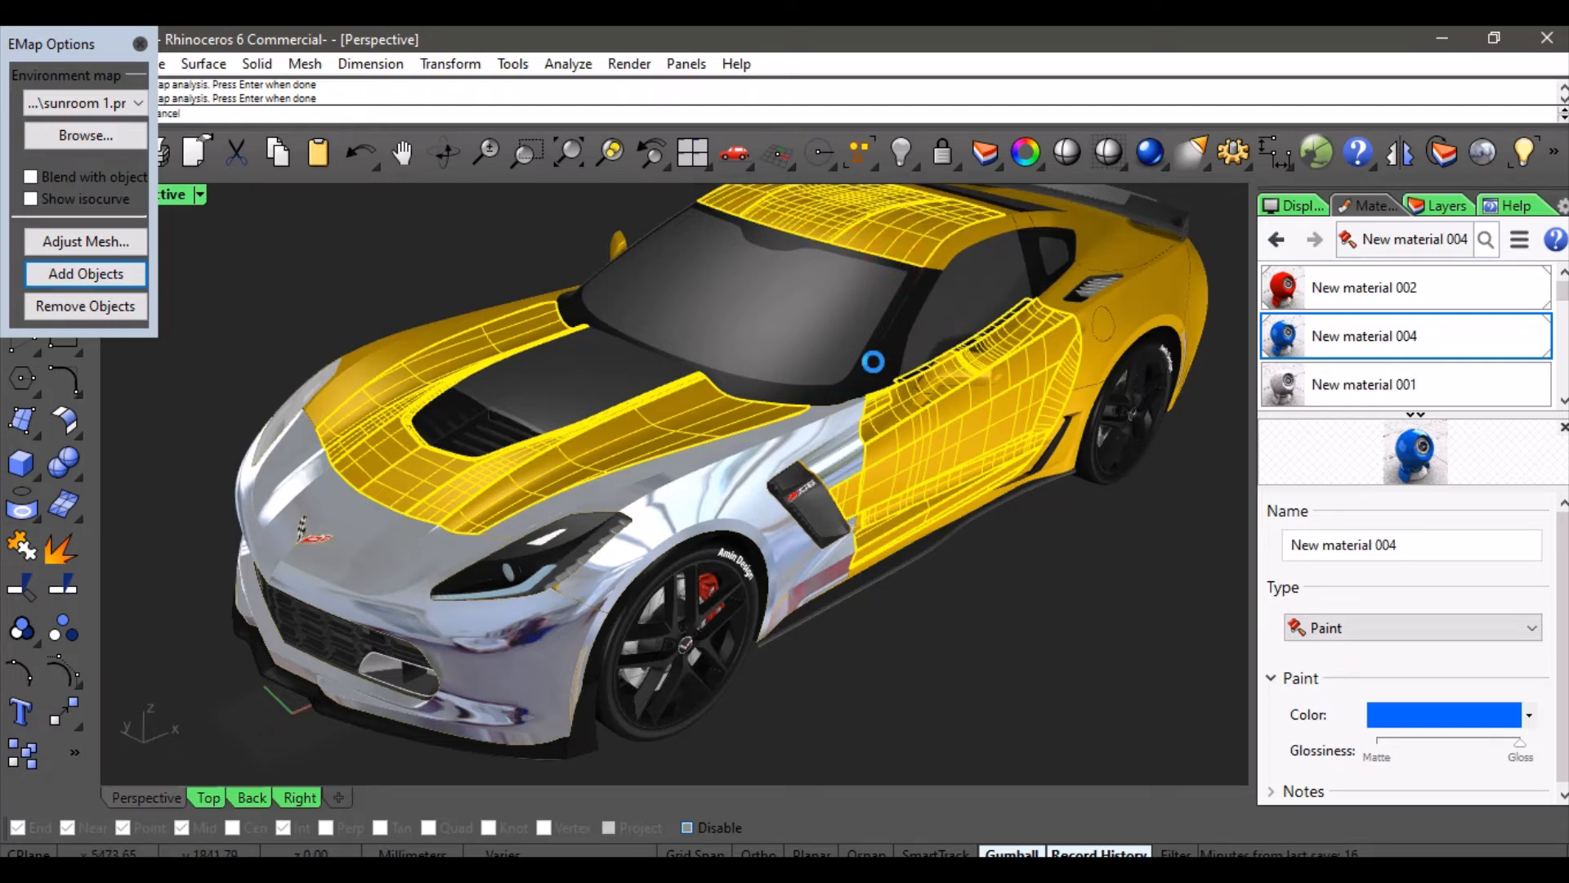
Examine the environment map reflections across the car's side, hood, roof, front bumper and near front fender
right_click_drag(915, 552, 893, 523)
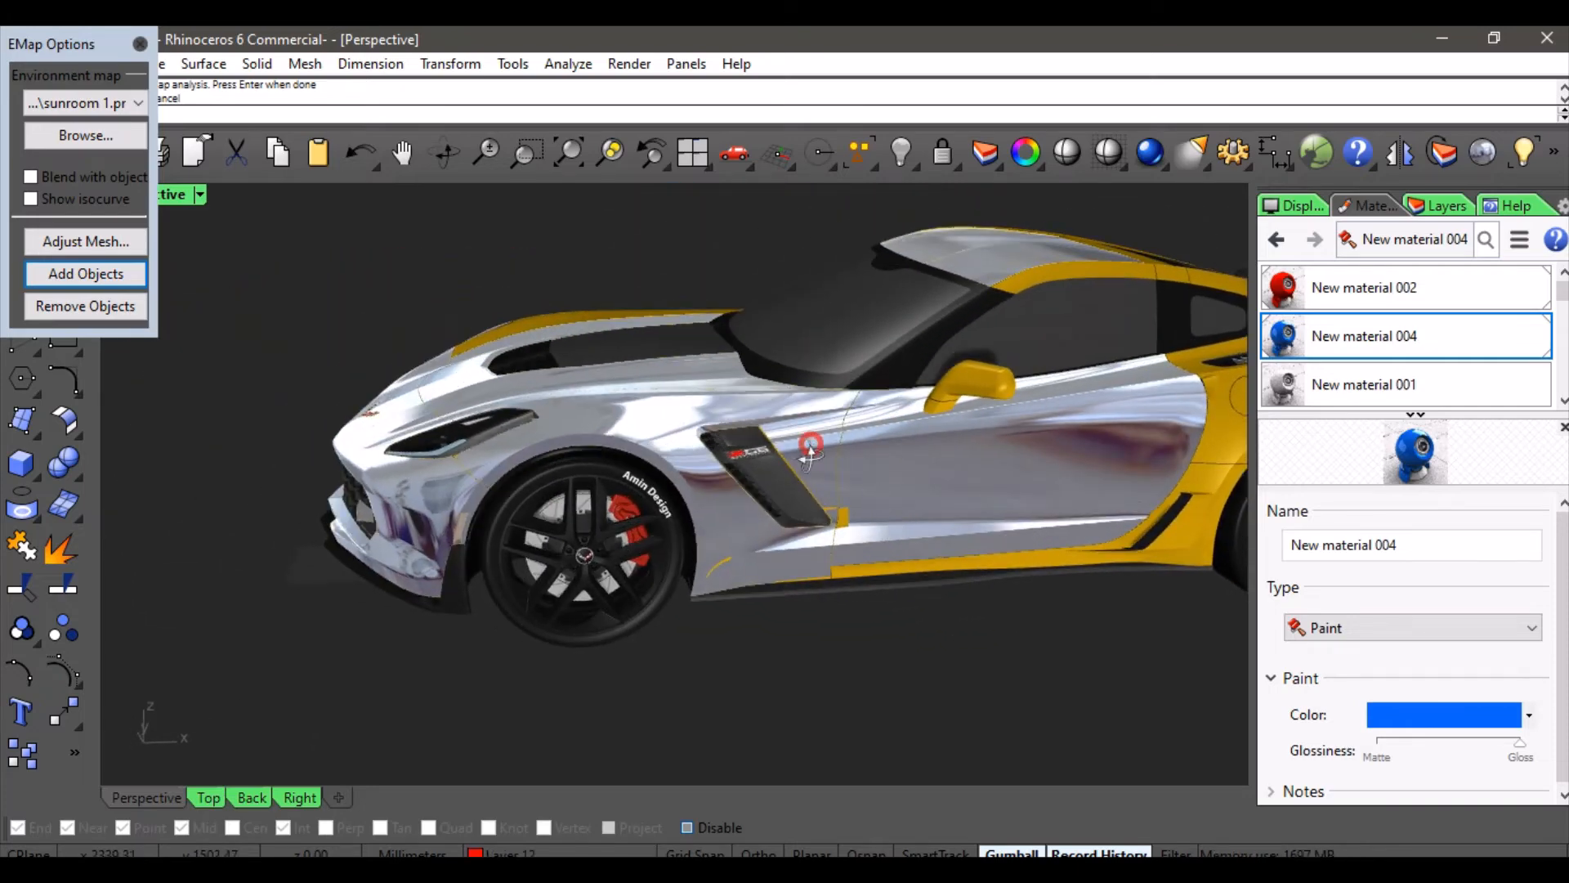
right_click_drag(809, 449, 799, 585)
scroll(798, 582, "up", 3)
right_click_drag(794, 405, 788, 303, "shift")
right_click_drag(781, 385, 780, 431)
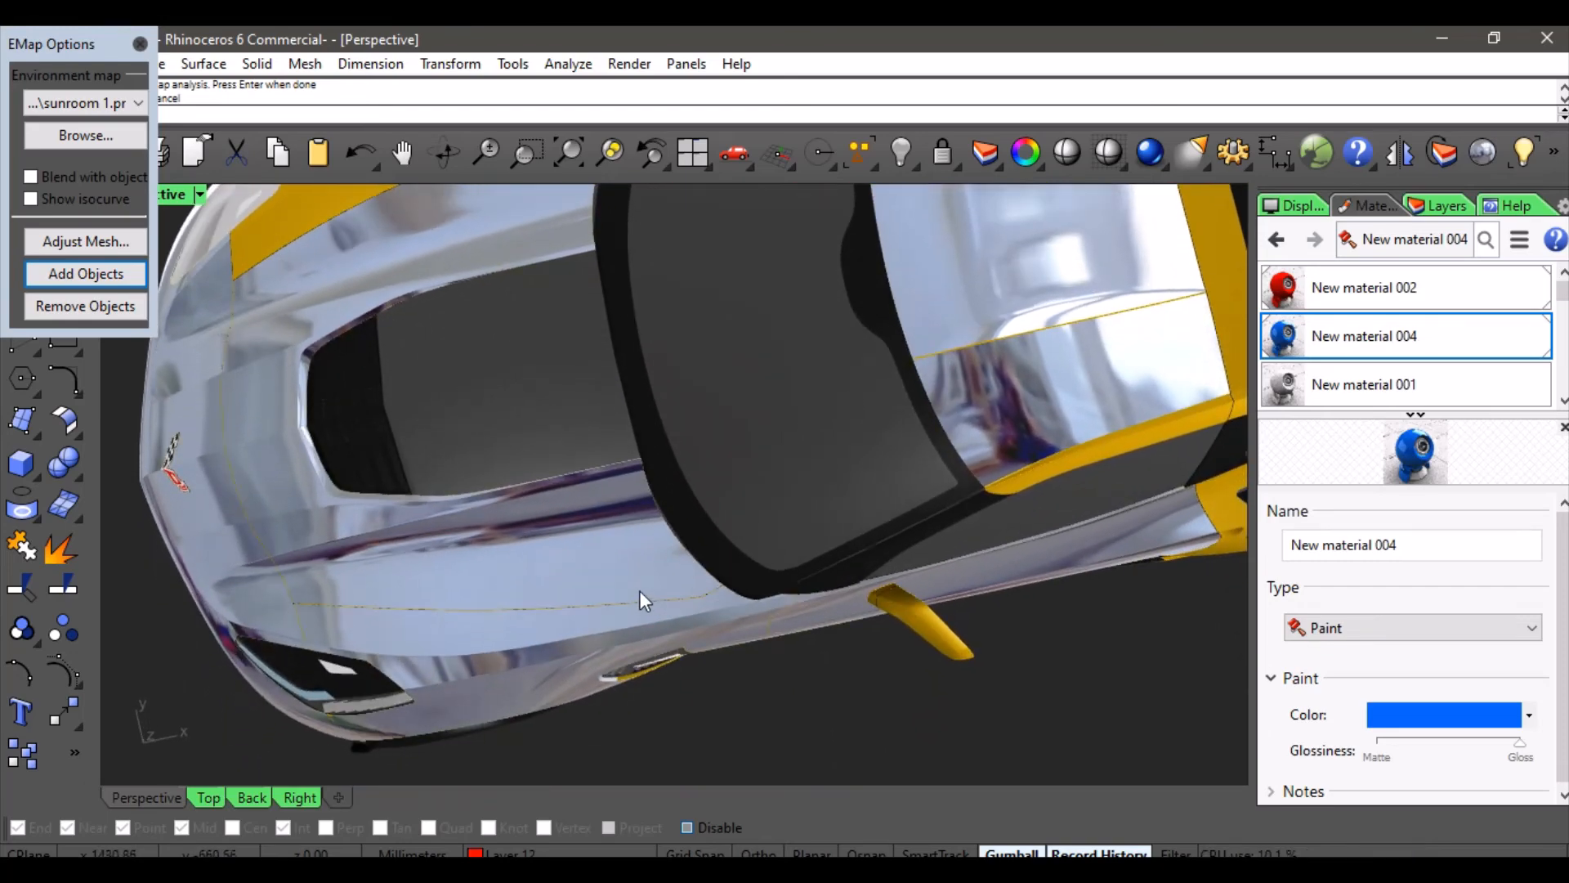
right_click_drag(640, 593, 841, 375)
right_click_drag(711, 387, 881, 507, "shift")
right_click_drag(599, 483, 664, 433)
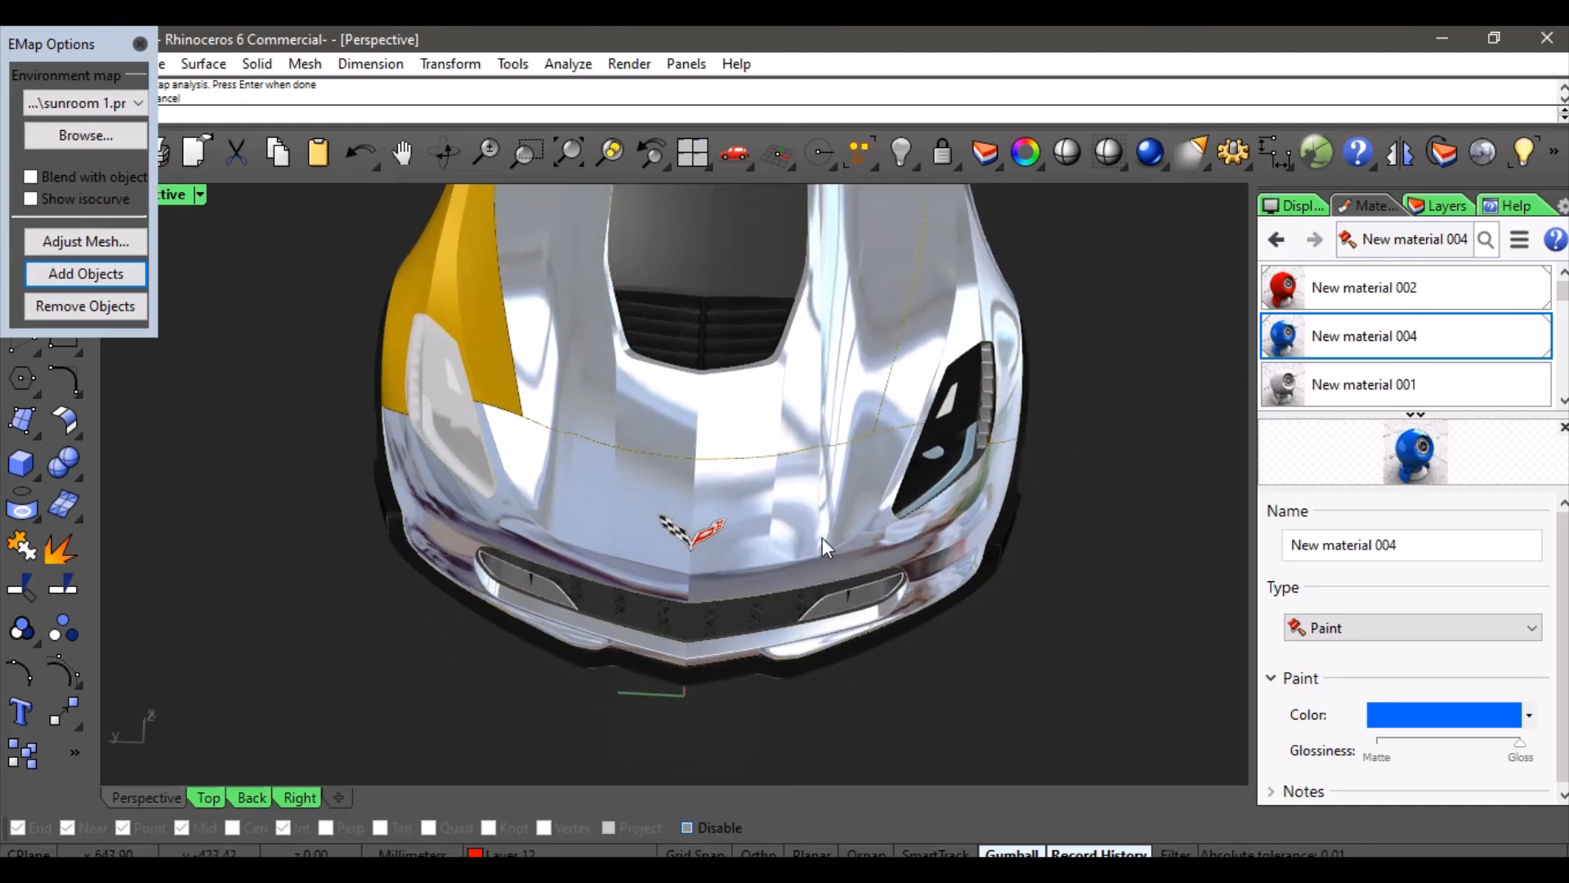
scroll(822, 538, "up", 6)
scroll(866, 492, "down", 3)
right_click_drag(846, 517, 689, 394)
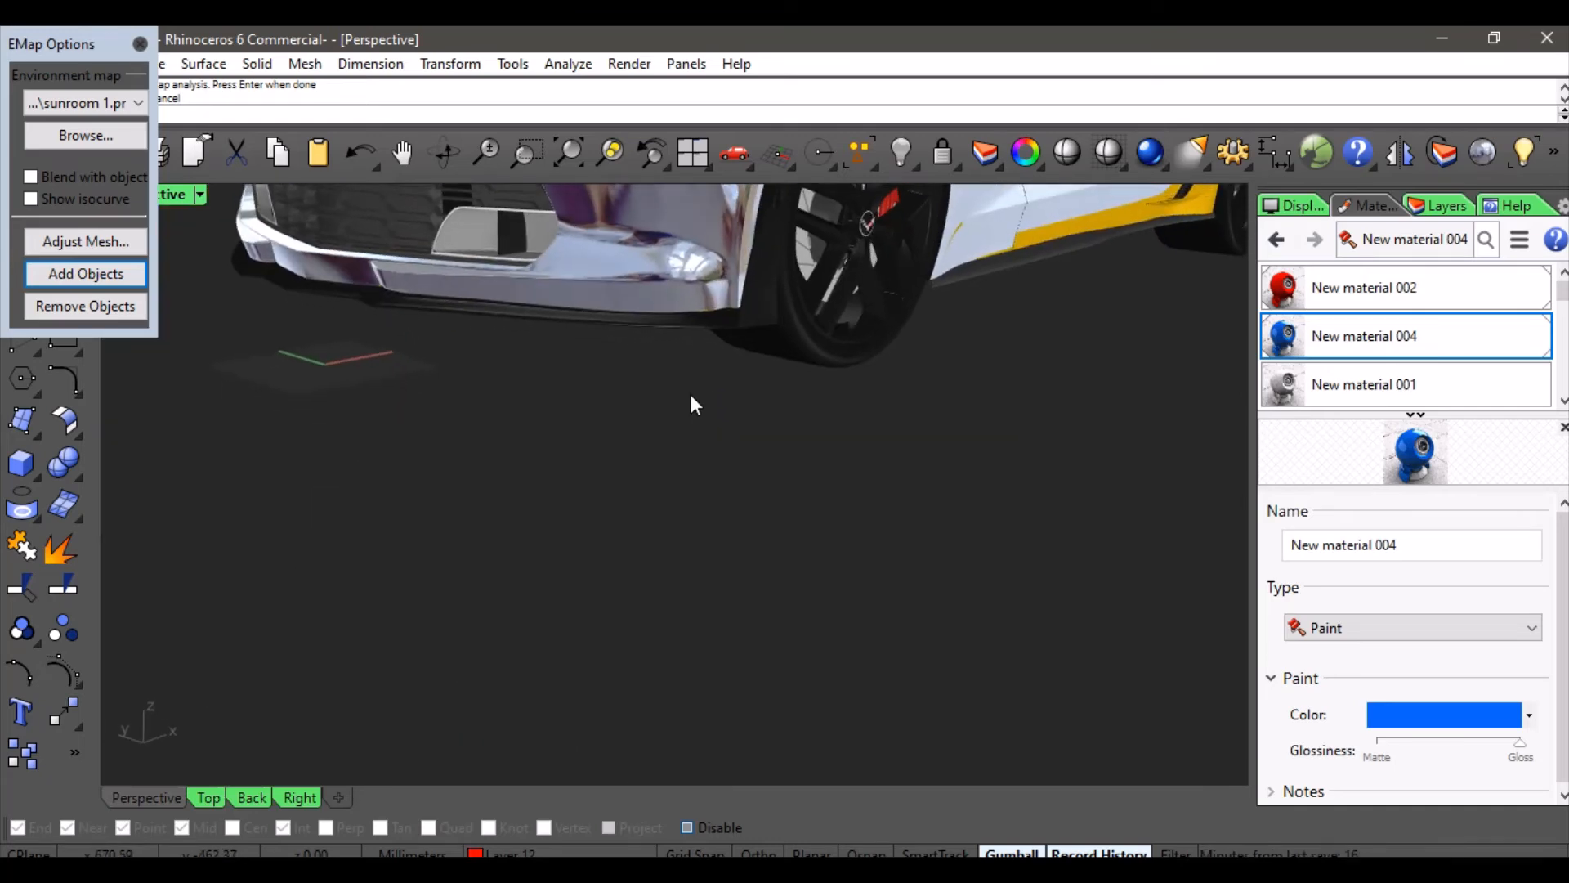
right_click_drag(621, 299, 713, 597, "shift")
scroll(727, 420, "up", 3)
right_click_drag(786, 456, 683, 455)
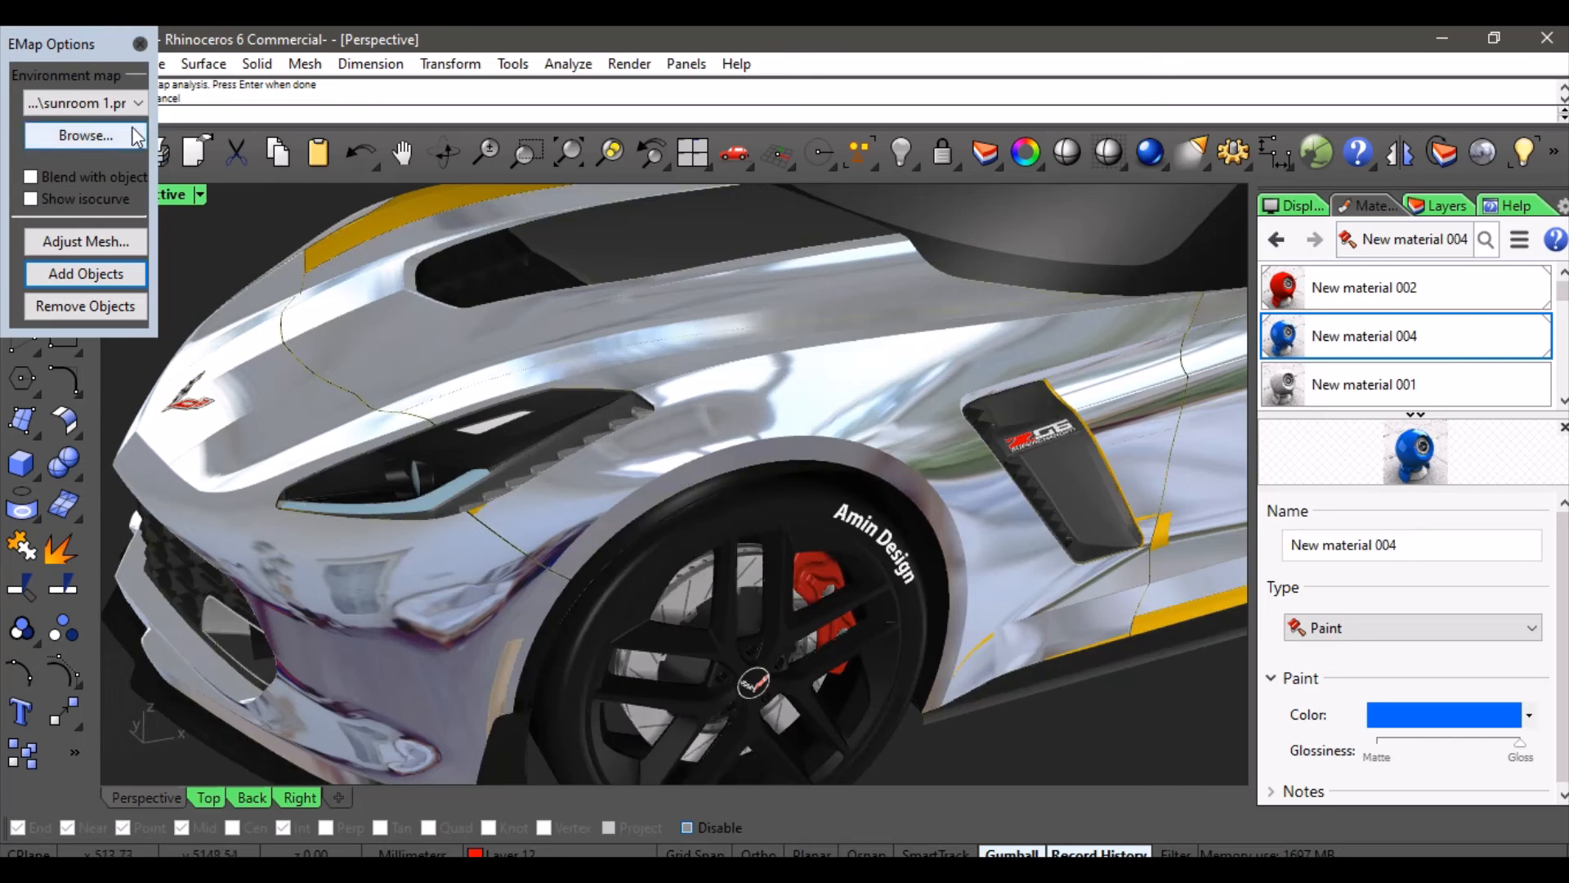
Change the environment map to sunroom 2, and replace it with the fluorescent_tube image
left_click(114, 103)
left_click(114, 242)
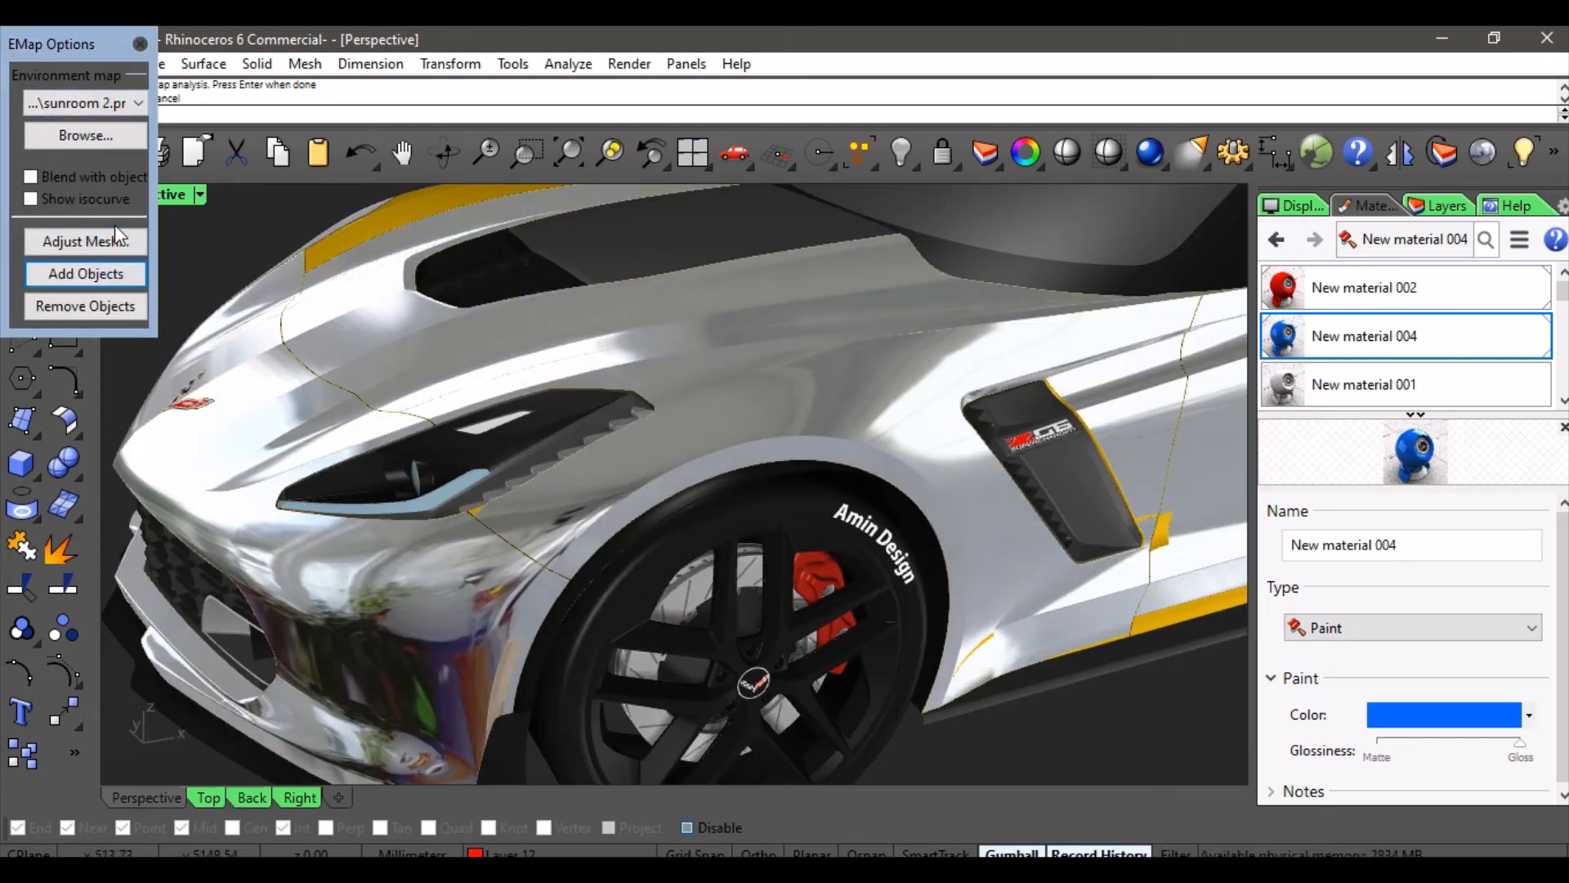
left_click(106, 103)
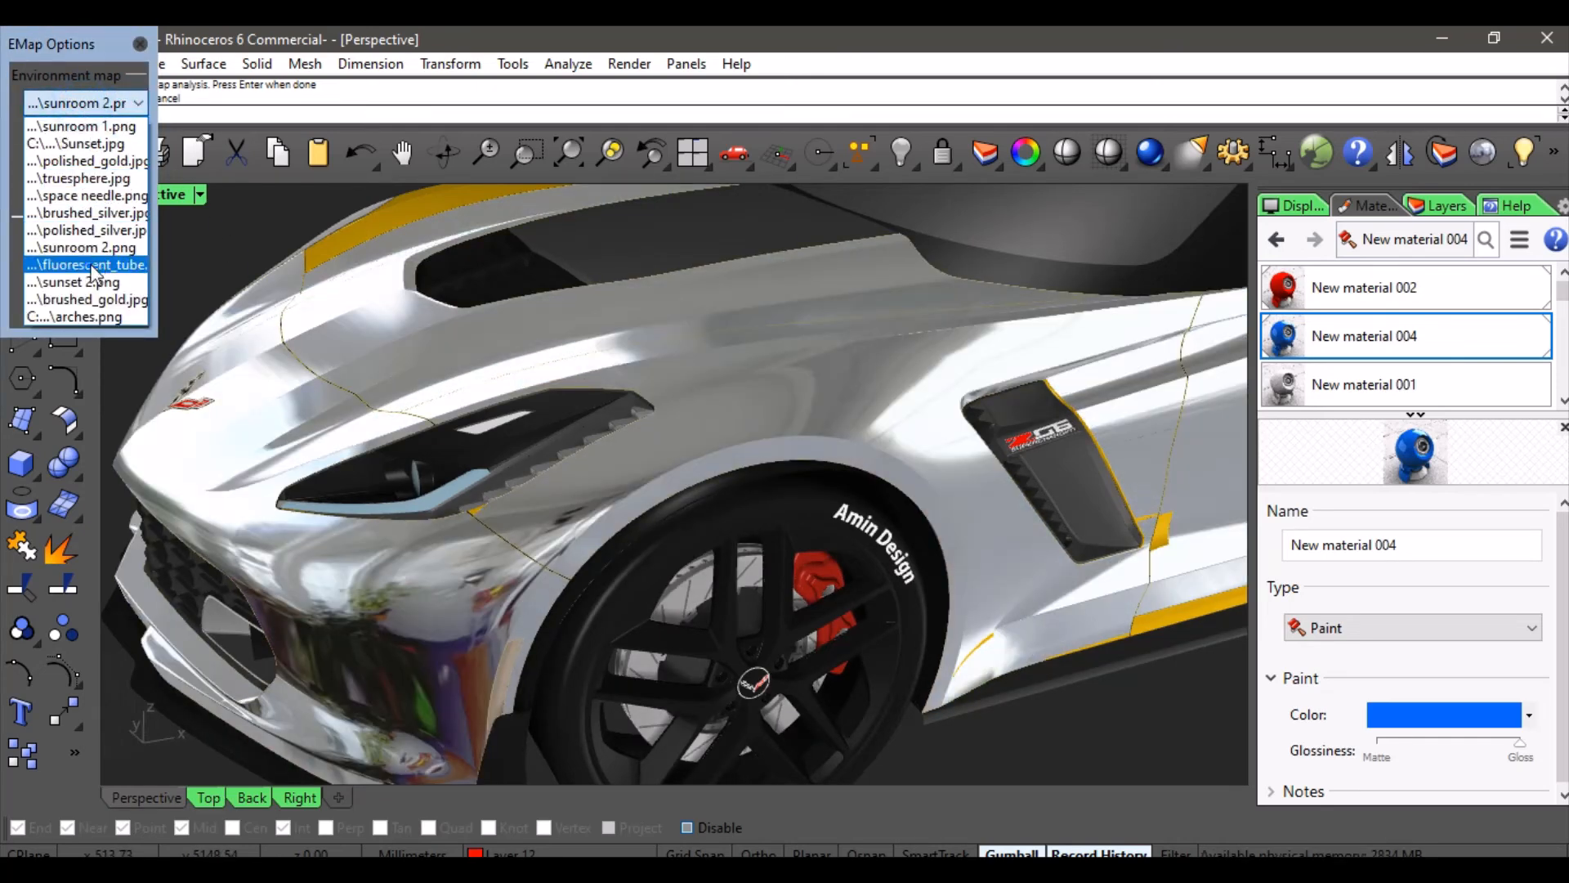
left_click(78, 245)
scroll(518, 319, "up", 9)
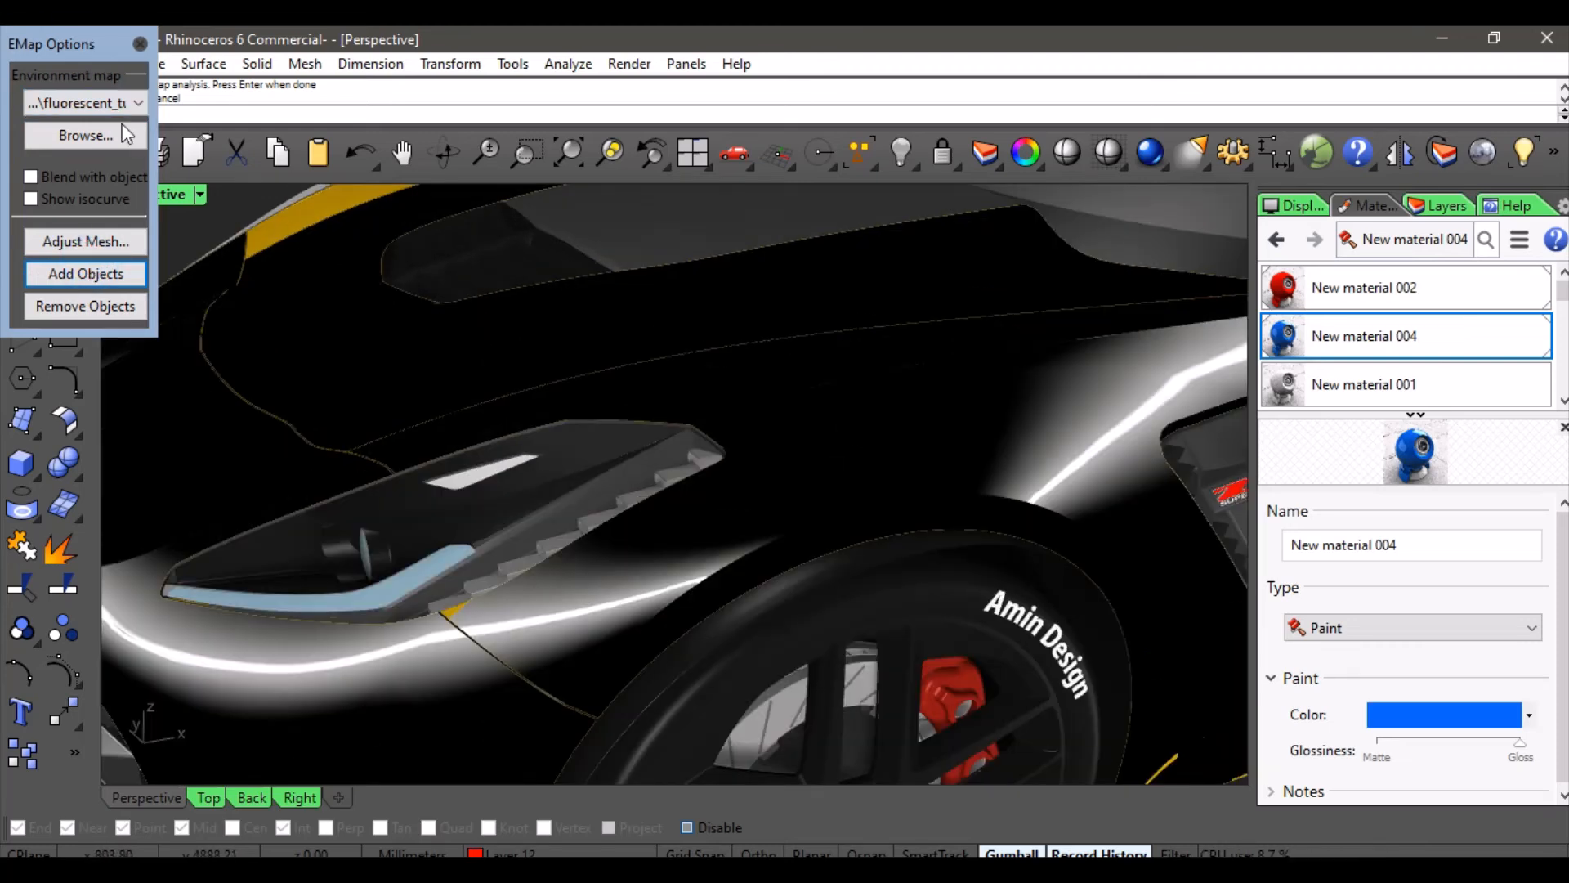
Set the environment map to sunset 2.png and inspect its reflections on the front and side of the car
left_click(92, 102)
left_click(74, 282)
scroll(616, 369, "down", 3)
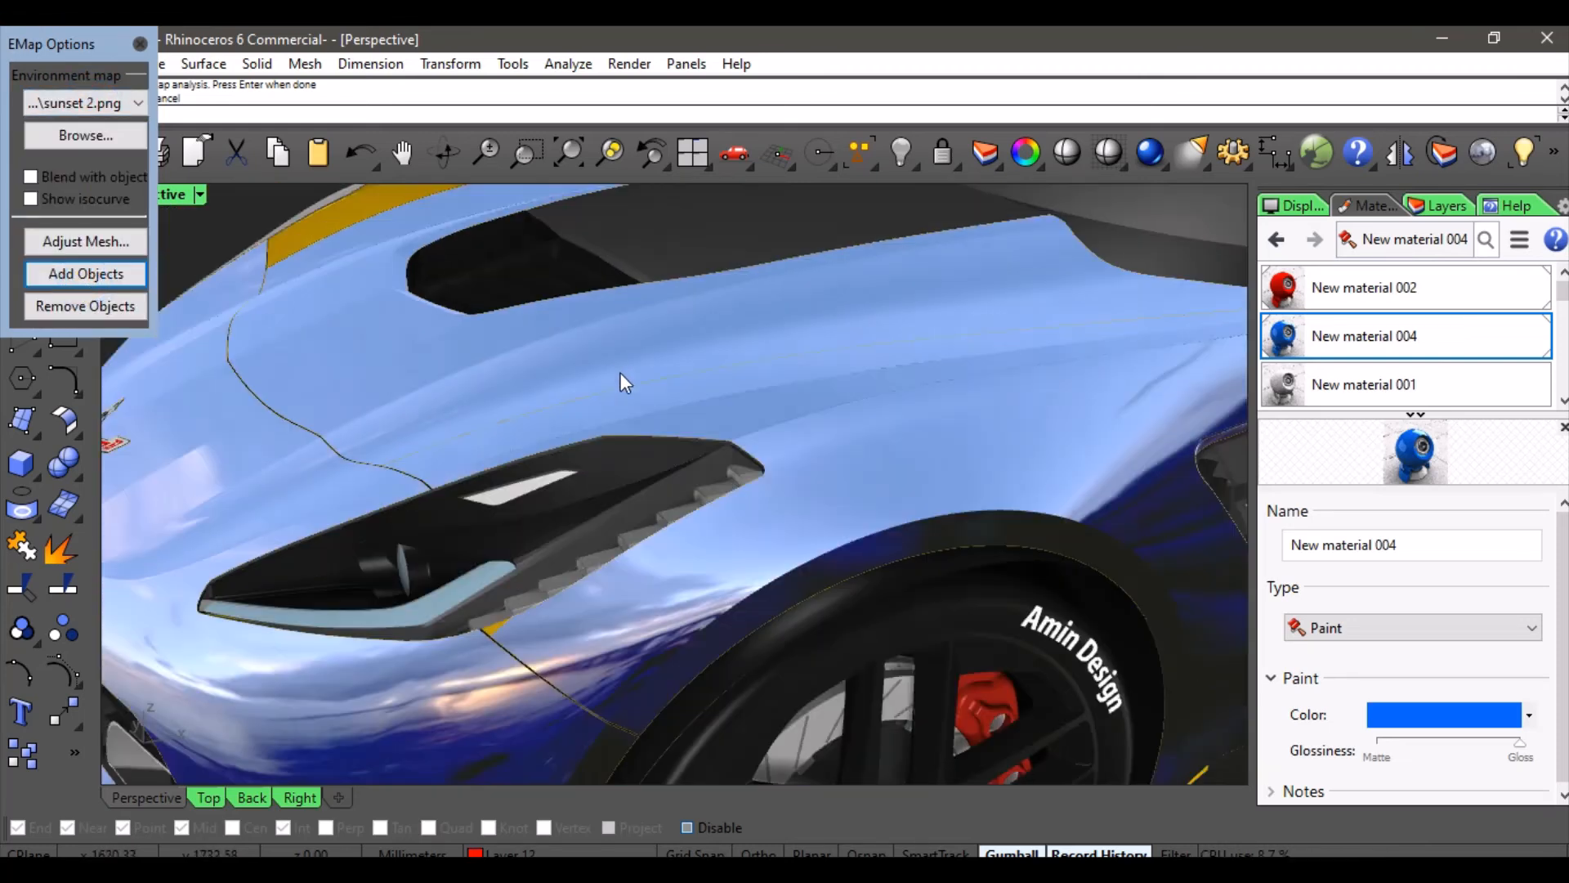
scroll(625, 384, "down", 5)
right_click_drag(630, 429, 293, 386)
Remove the near front fender panel from the environment map analysis
left_click(86, 305)
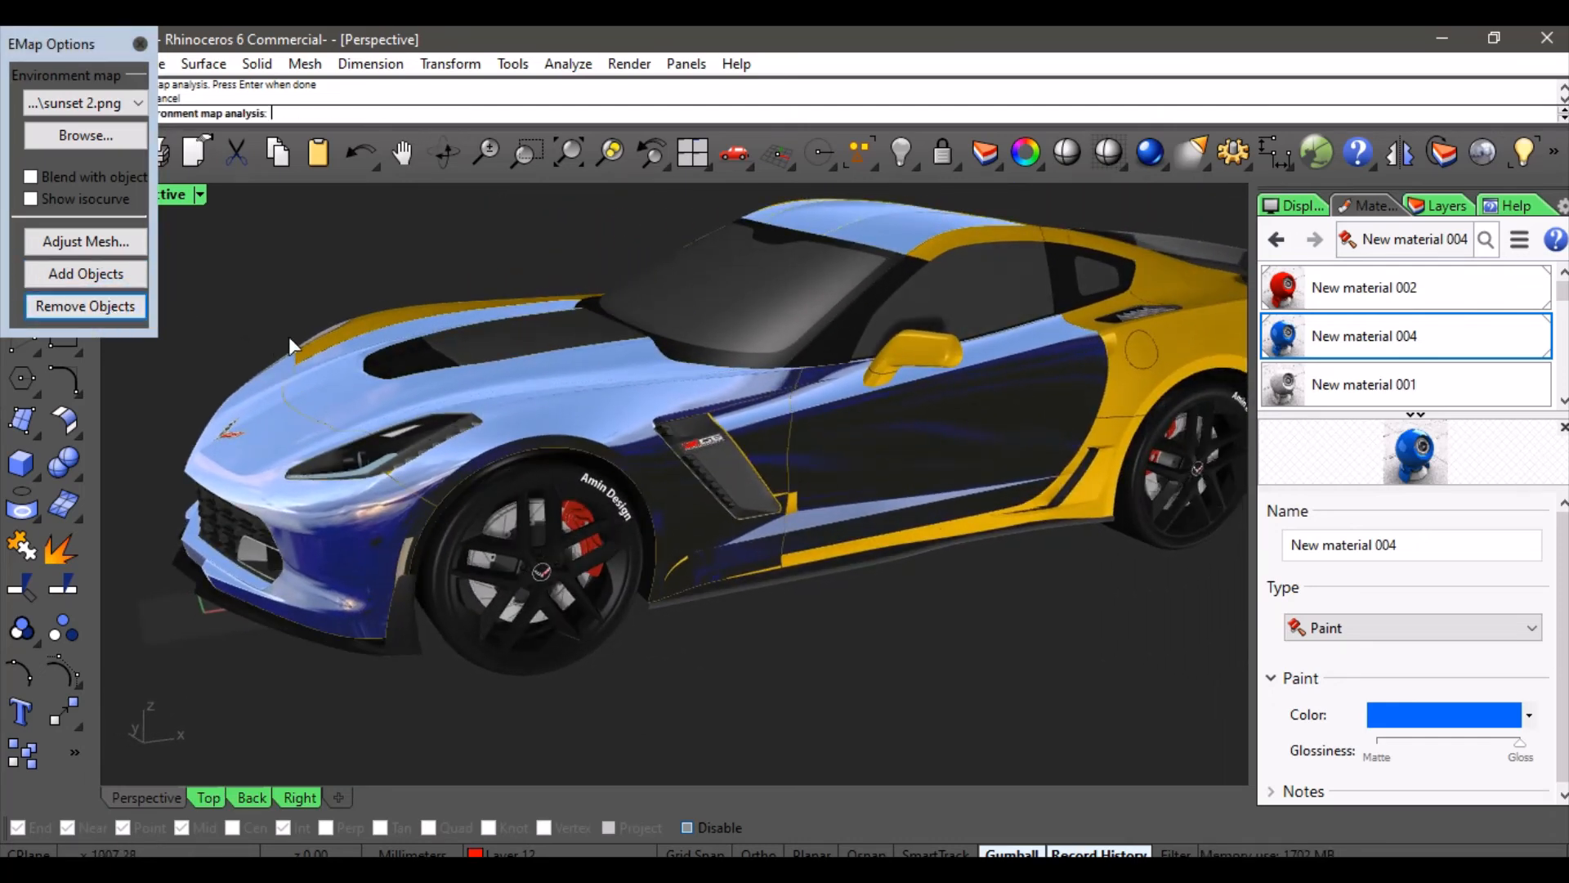
left_click(531, 383)
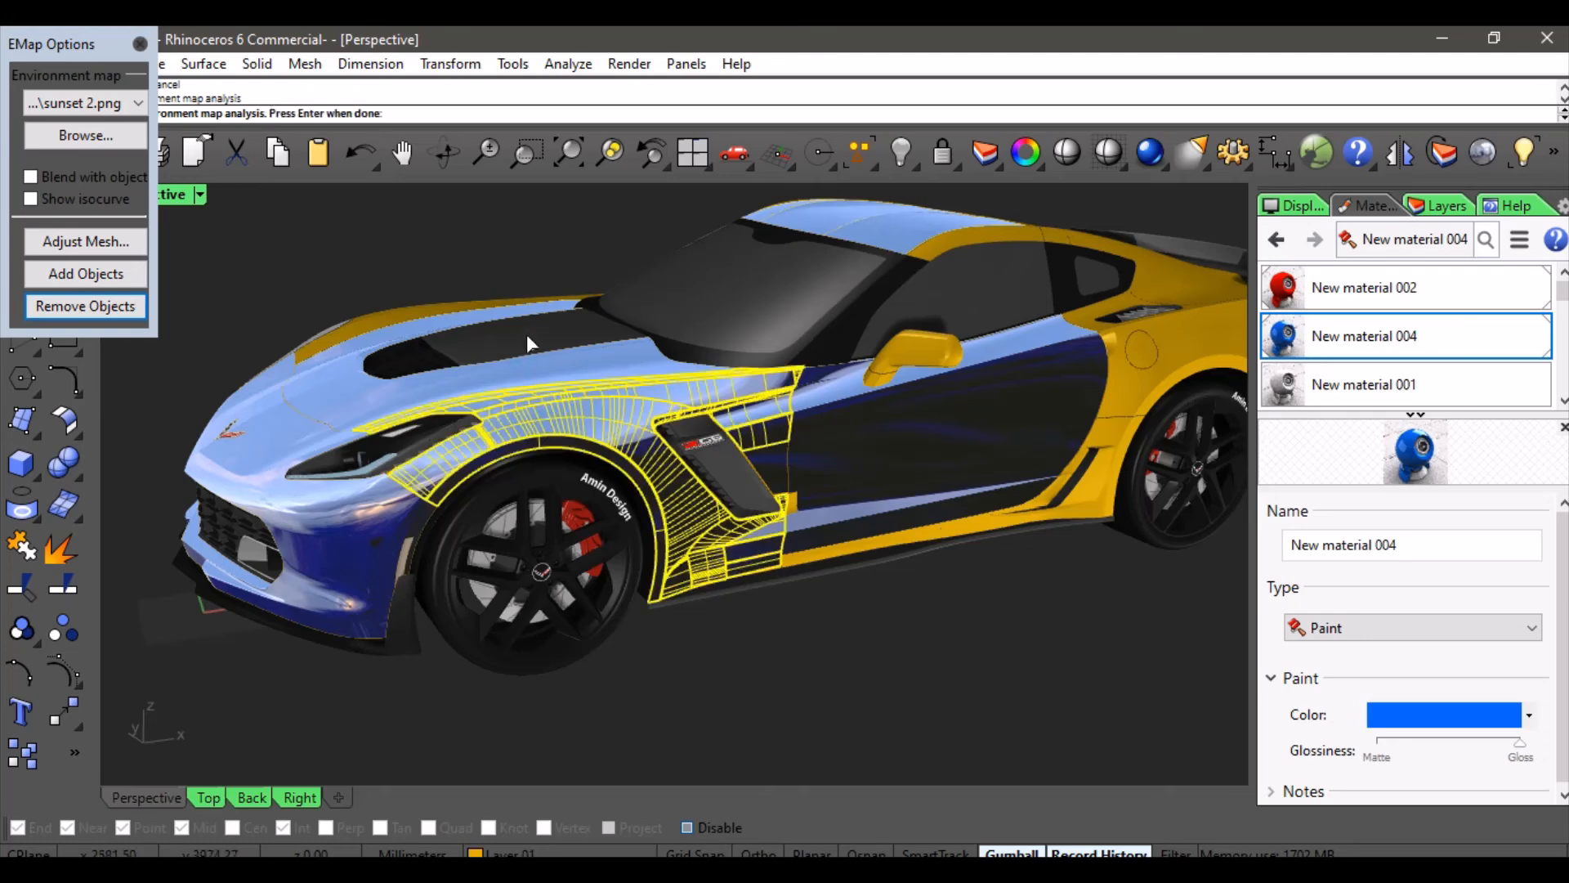
right_click(445, 258)
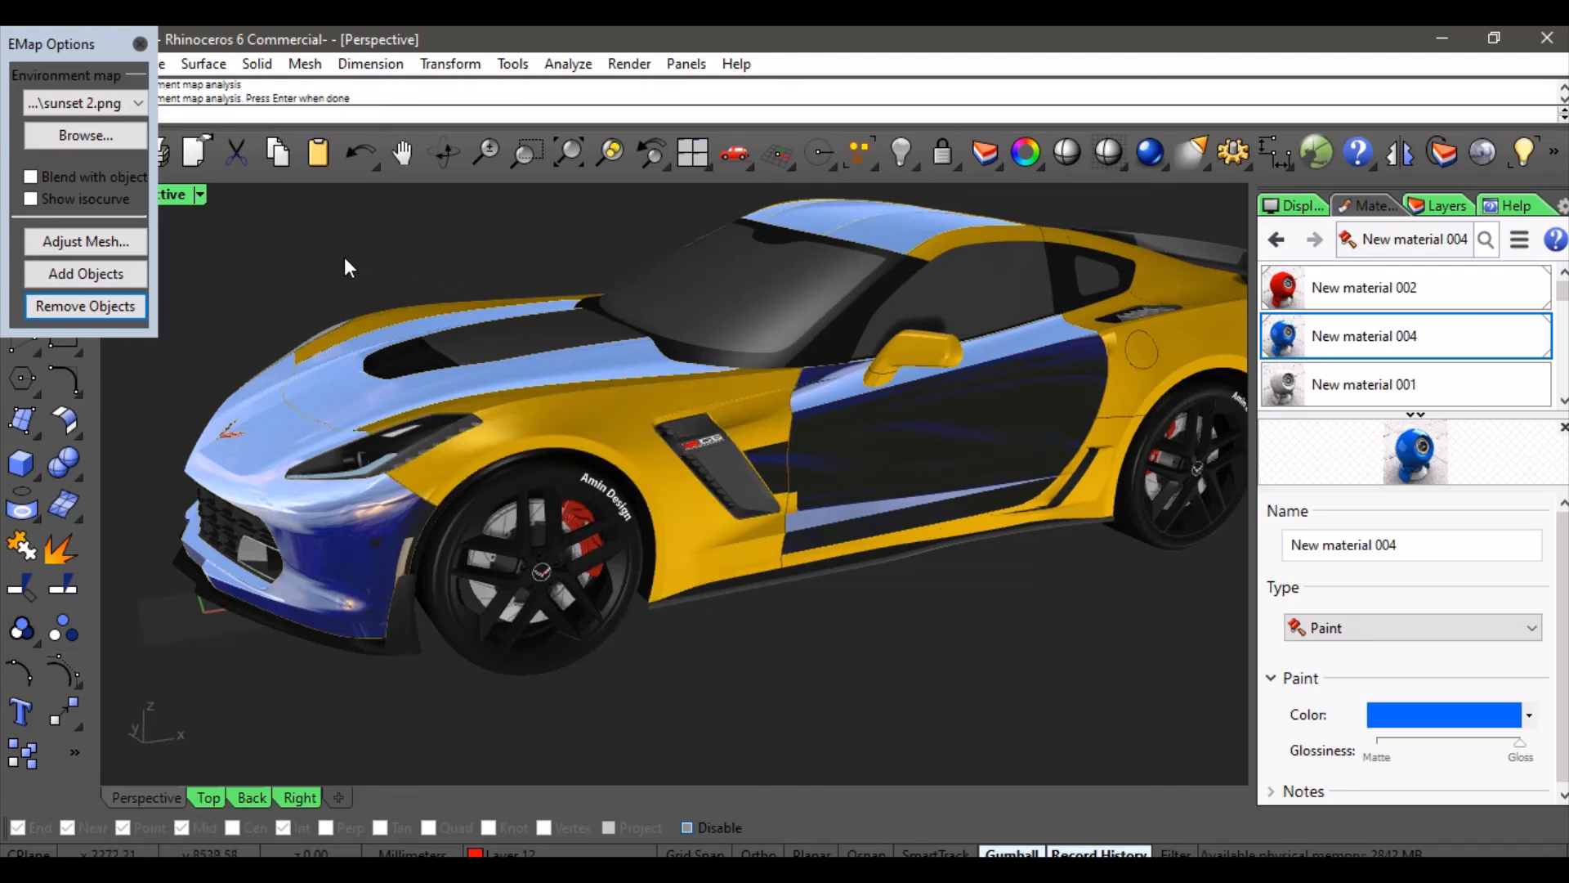
End the environment map analysis and view the car from the opposite front corner
right_click_drag(345, 266, 425, 262)
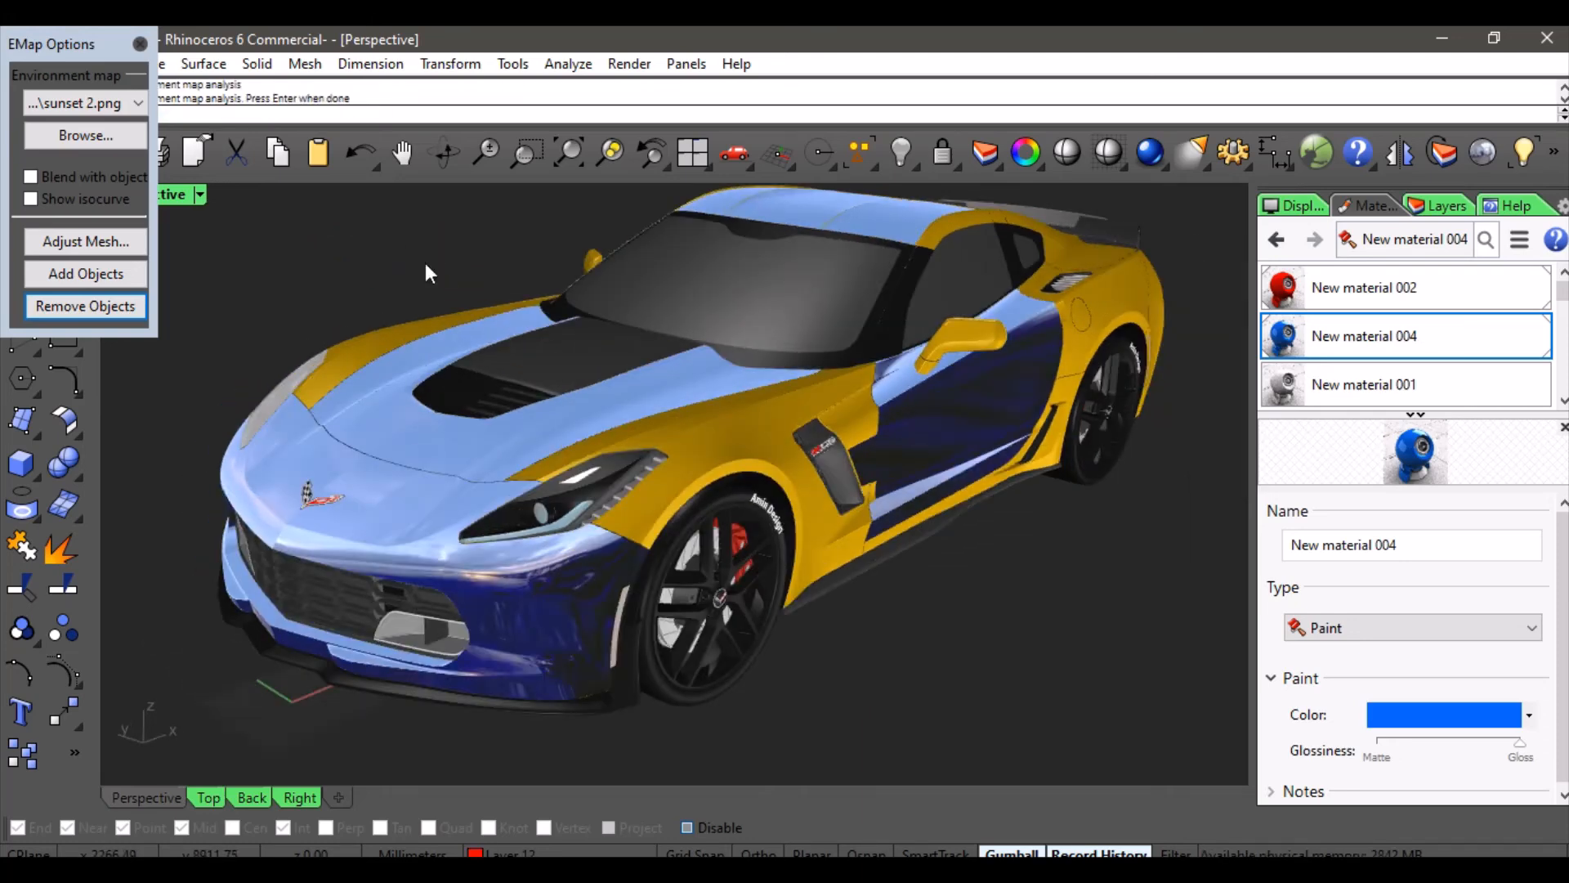
left_click(139, 44)
right_click(286, 247)
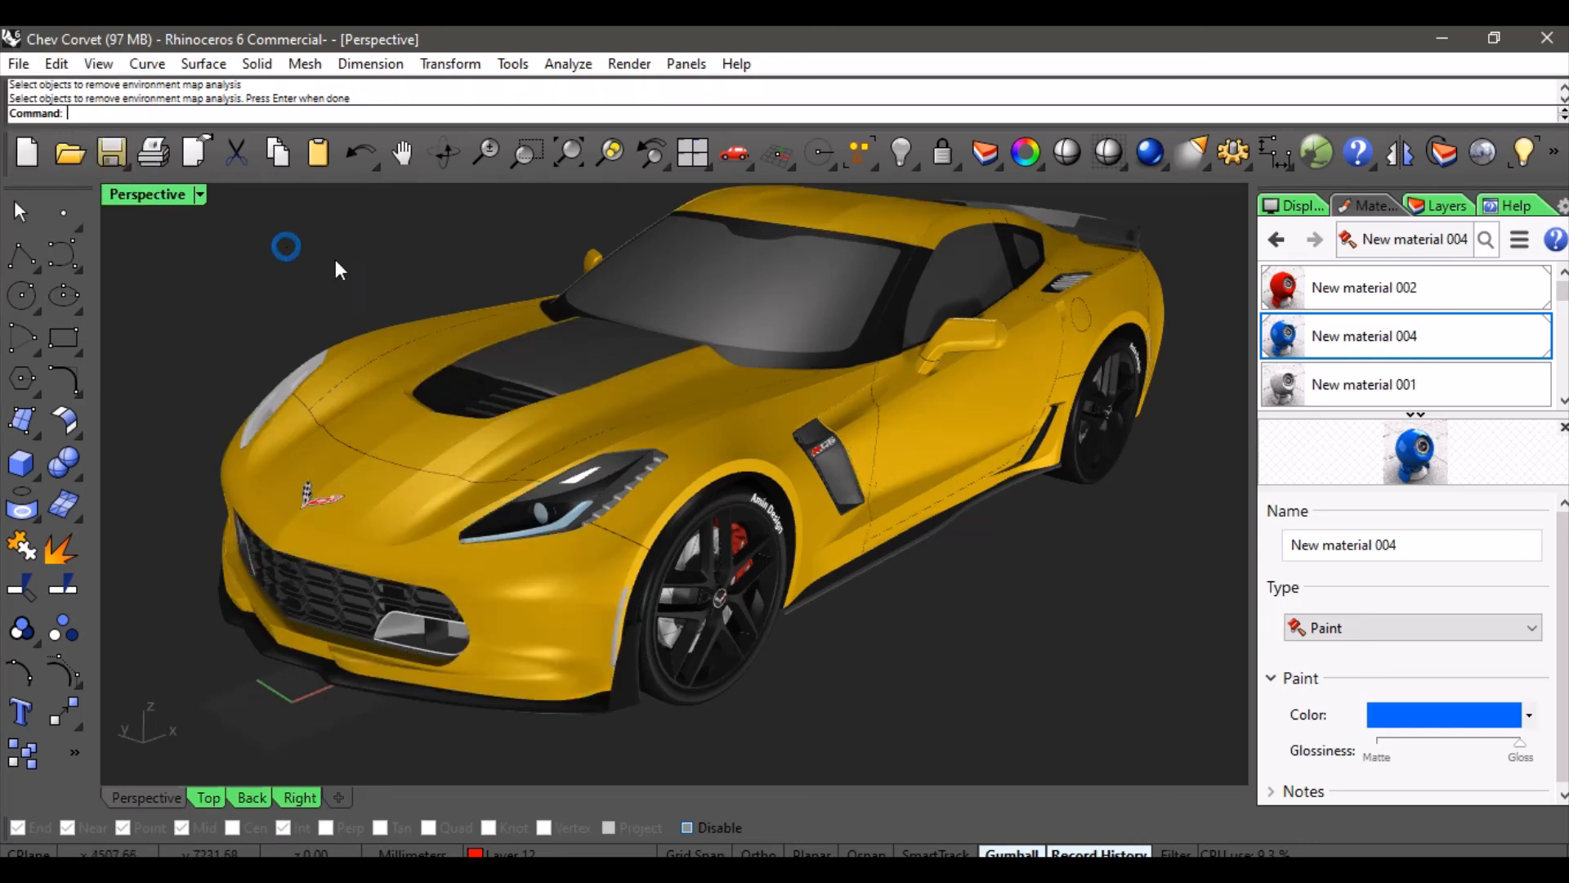
right_click_drag(335, 258, 482, 443)
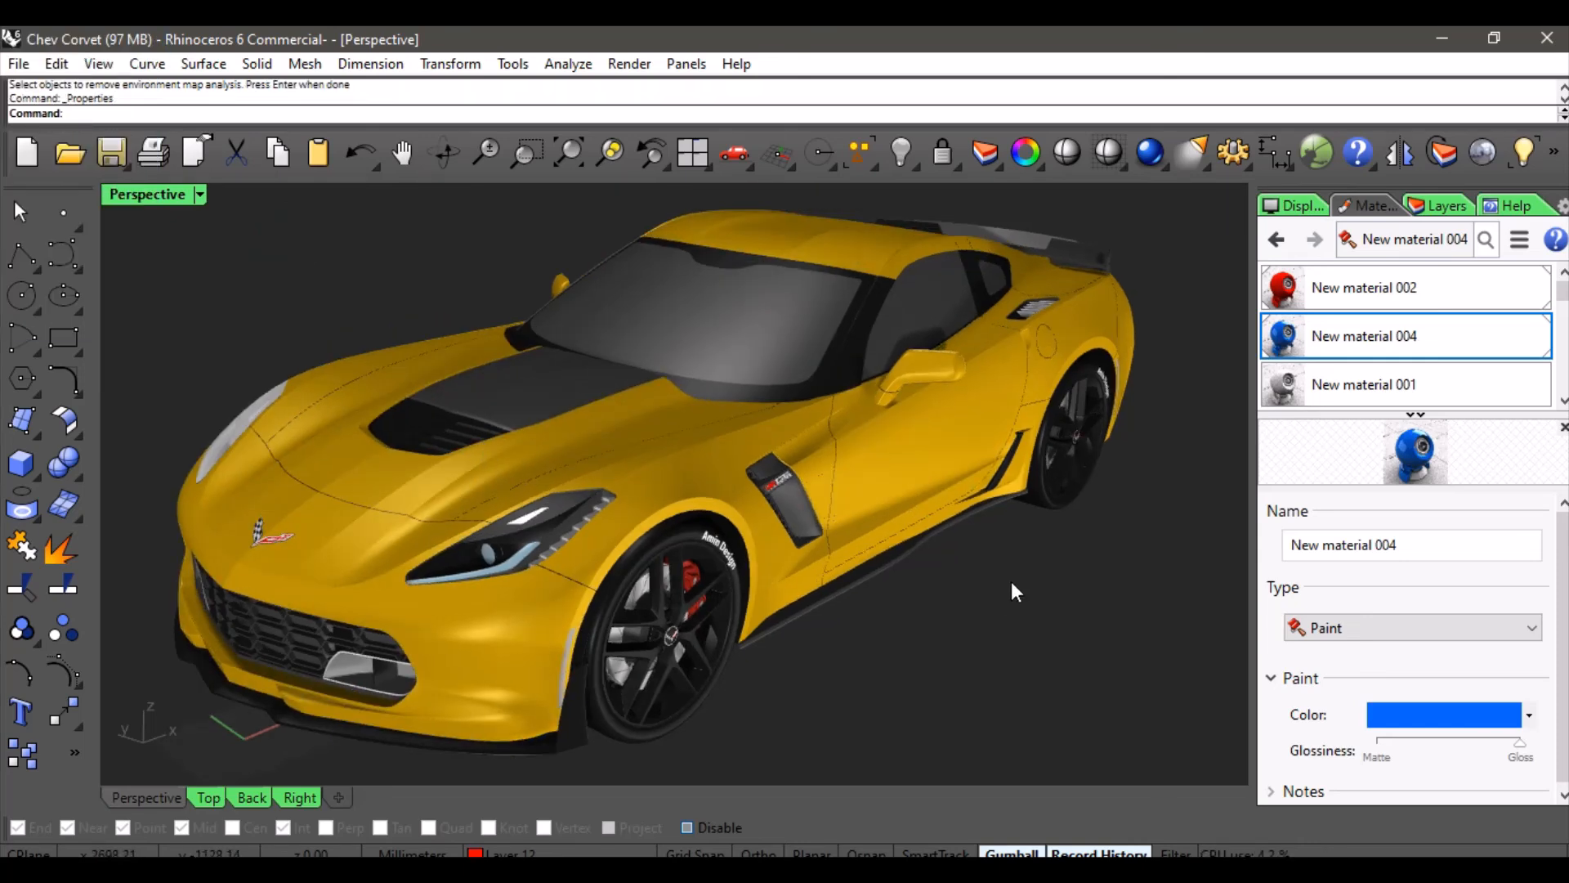
right_click_drag(1012, 583, 1051, 542)
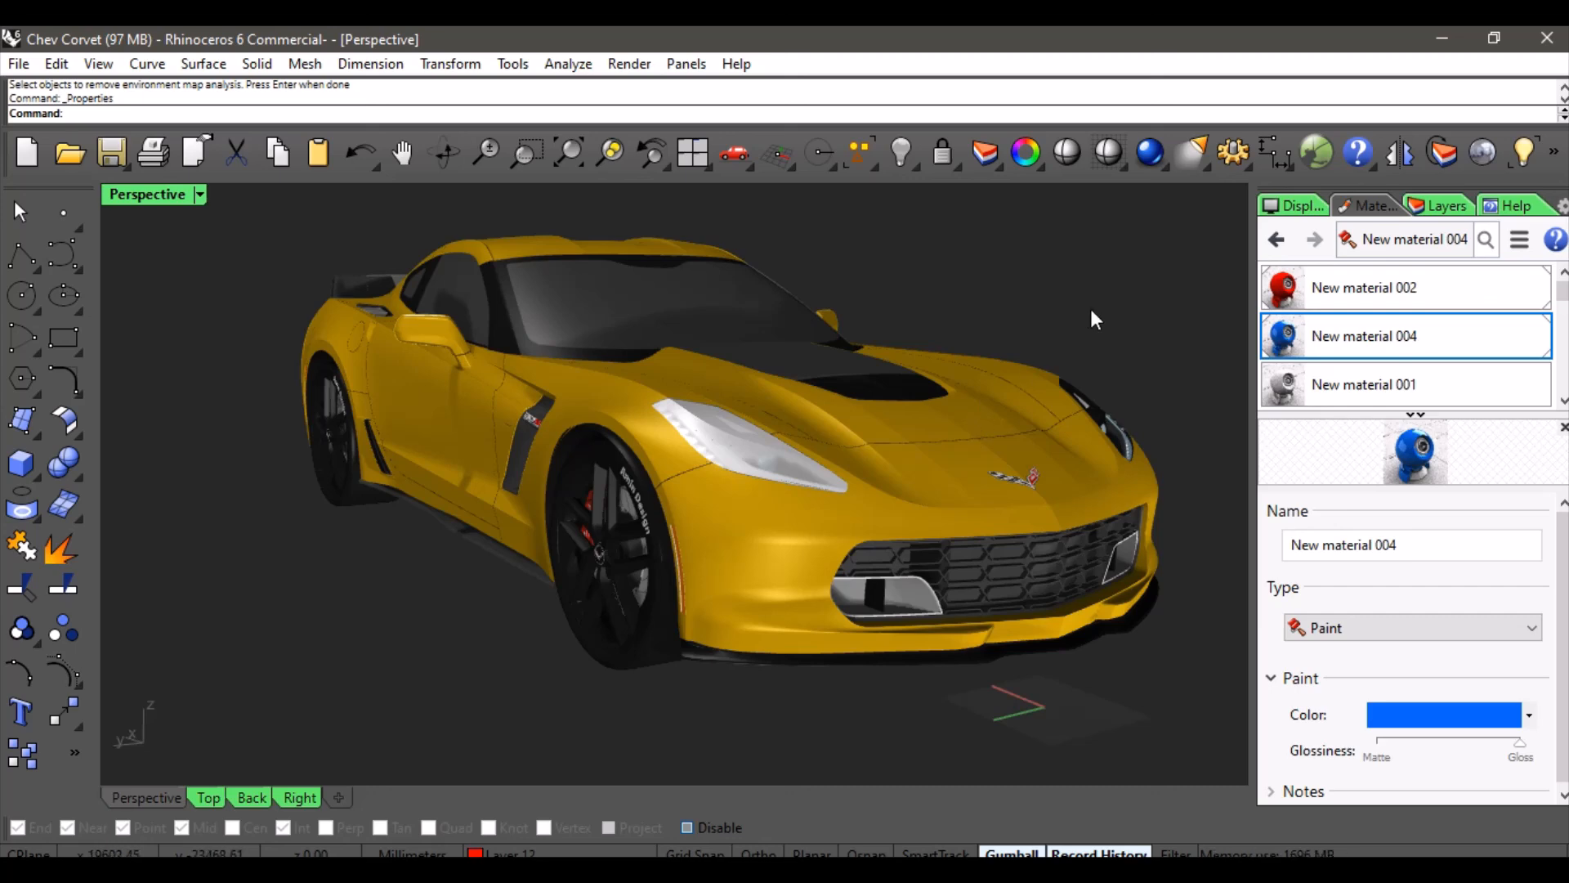